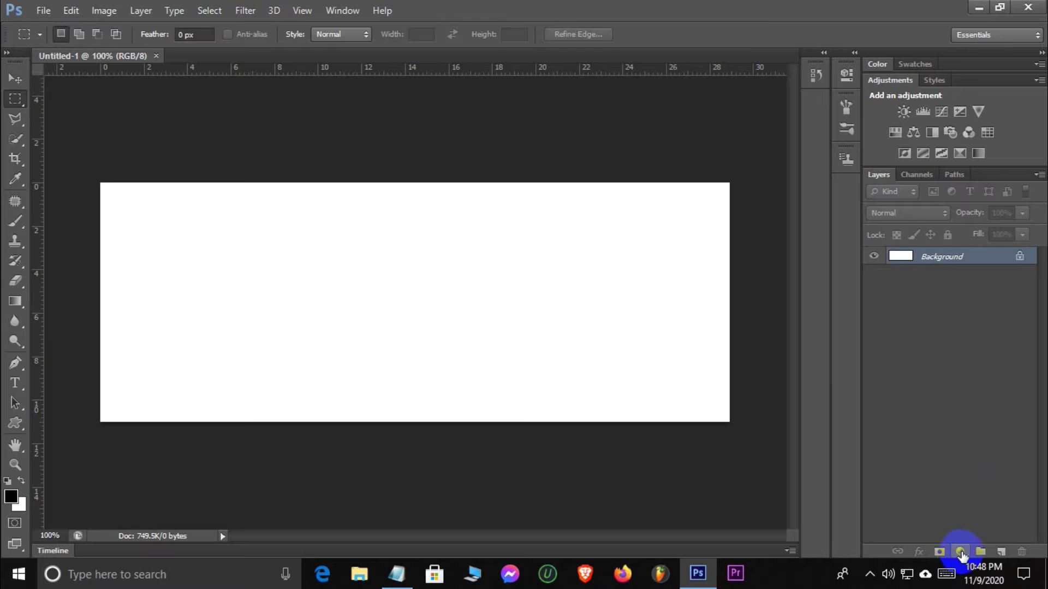
Place guides along all four edges of the blank canvas.
{"action": "left_click_drag", "start_coordinate": [49, 368], "coordinate": [100, 377]}
{"action": "left_click_drag", "start_coordinate": [303, 68], "coordinate": [248, 210]}
{"action": "left_click_drag", "start_coordinate": [36, 302], "coordinate": [731, 328]}
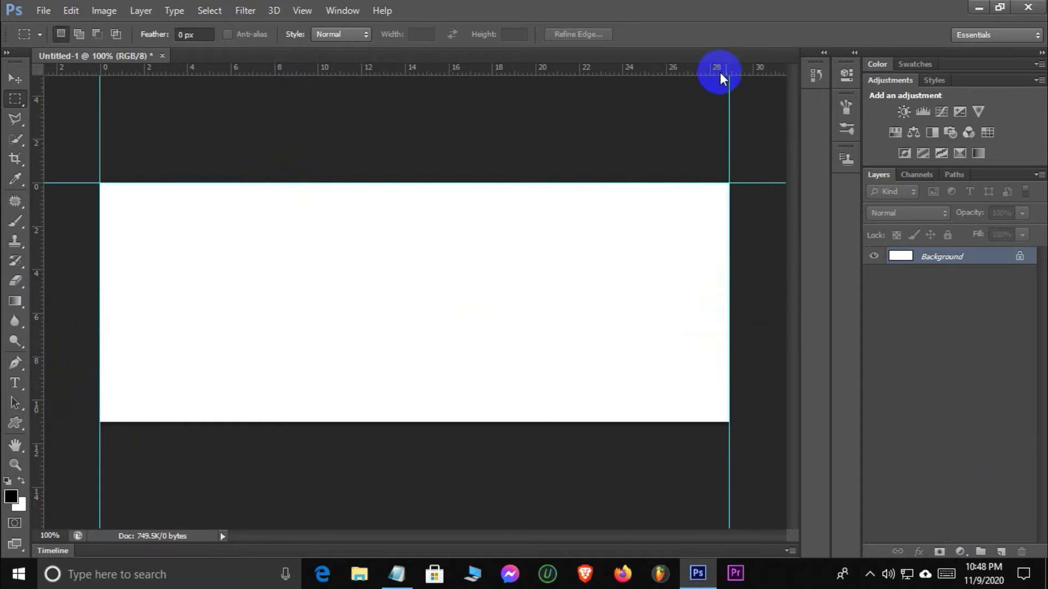
{"action": "left_click_drag", "start_coordinate": [709, 67], "coordinate": [701, 422]}
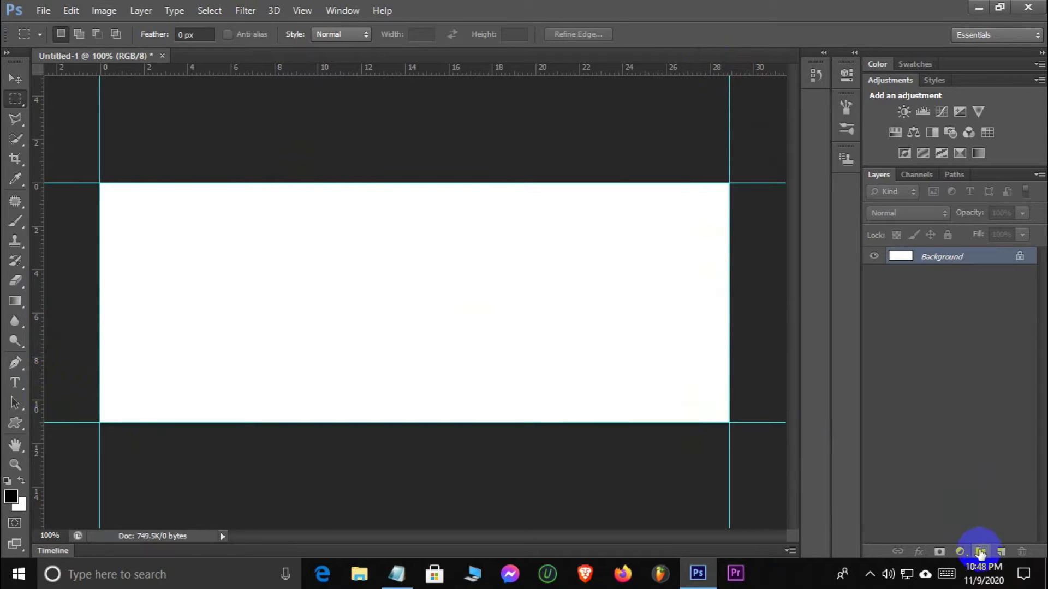
Add a Solid Color fill layer in dark grey 292828 above the background.
{"action": "left_click", "coordinate": [960, 552]}
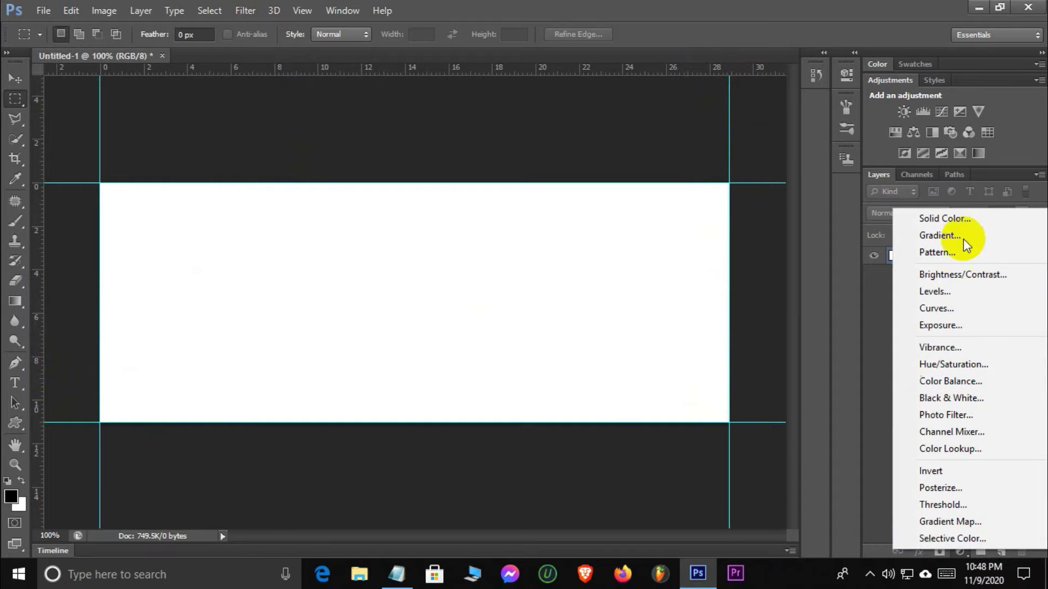
{"action": "left_click", "coordinate": [952, 219]}
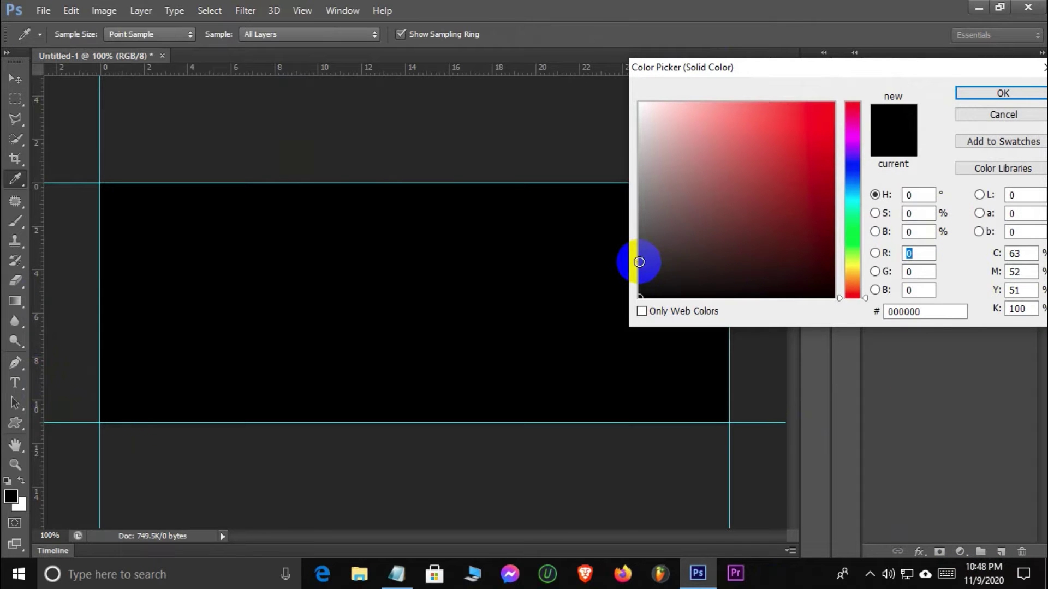
{"action": "left_click", "coordinate": [642, 263]}
{"action": "left_click", "coordinate": [644, 273]}
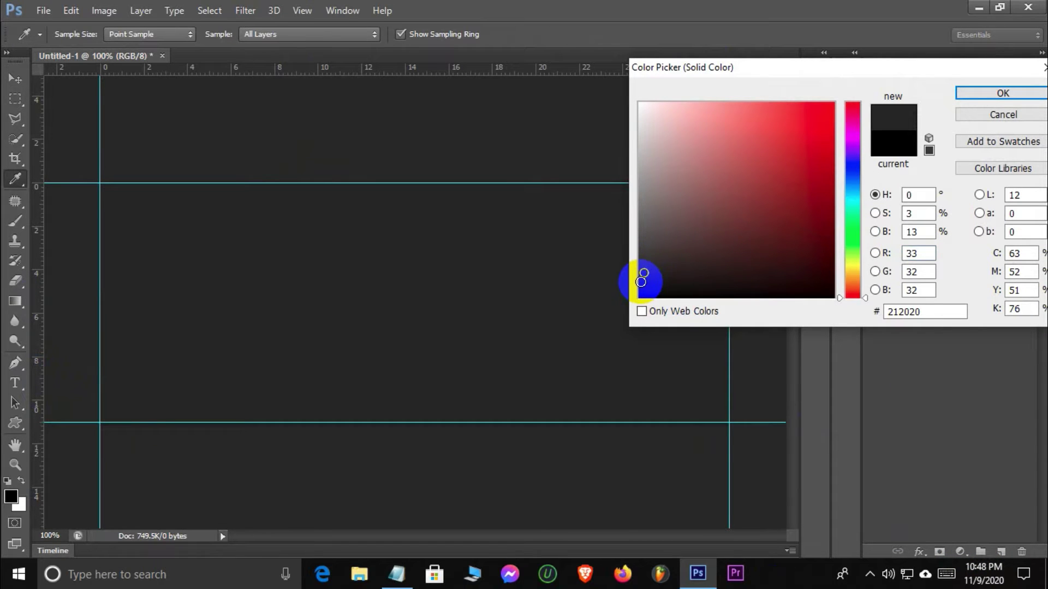
{"action": "left_click", "coordinate": [640, 278]}
{"action": "mouse_move", "coordinate": [639, 278]}
{"action": "left_mouse_down"}
{"action": "mouse_move", "coordinate": [643, 252]}
{"action": "mouse_move", "coordinate": [642, 267]}
{"action": "left_mouse_up"}
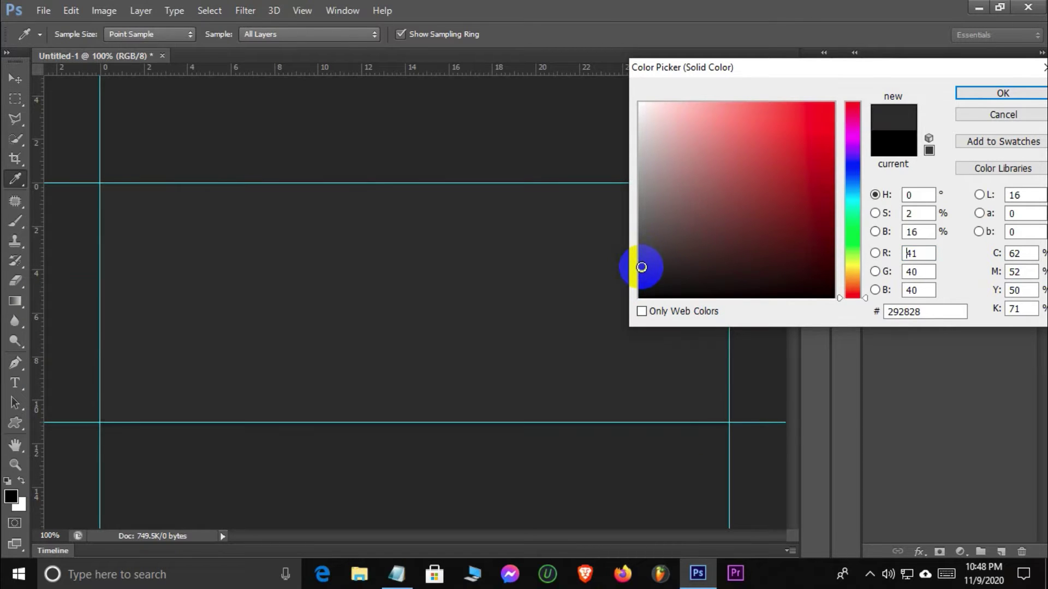
{"action": "left_click", "coordinate": [991, 94]}
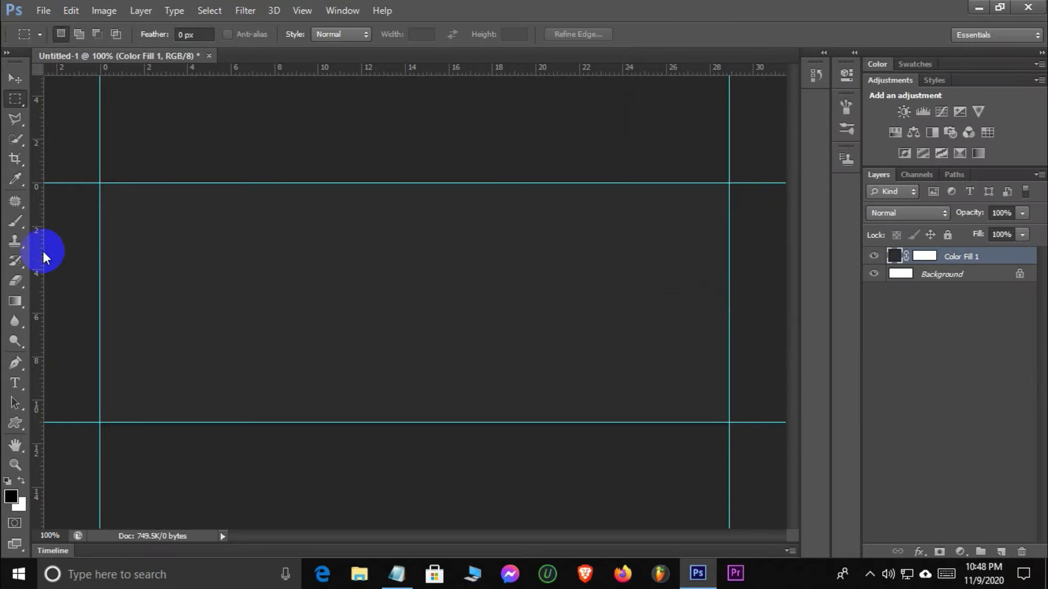
Lighten the Color Fill 1 layer's colour to 323131.
{"action": "double_click", "coordinate": [895, 256]}
{"action": "left_click_drag", "start_coordinate": [651, 262], "coordinate": [641, 260]}
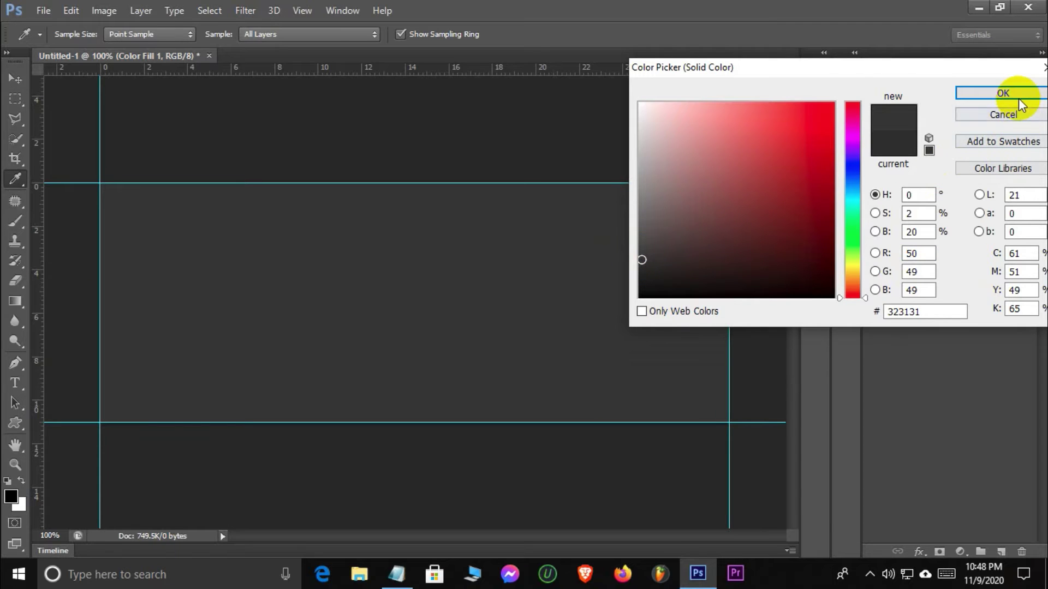
{"action": "left_click", "coordinate": [1003, 94]}
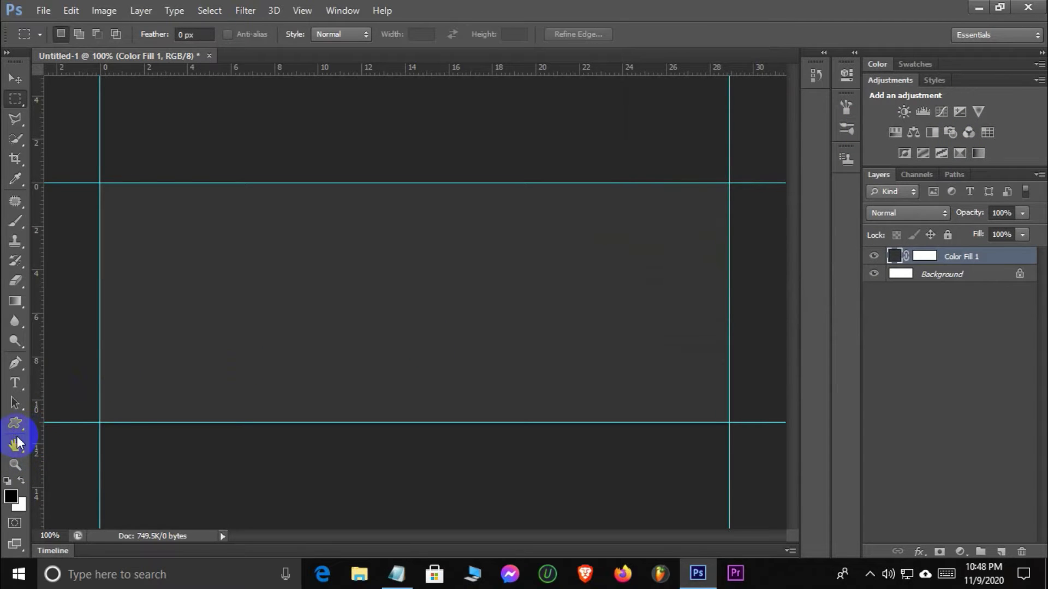
Draw a hollow square frame about 171 × 180 px on the right half of the canvas with the Custom Shape tool.
{"action": "left_click", "coordinate": [19, 427]}
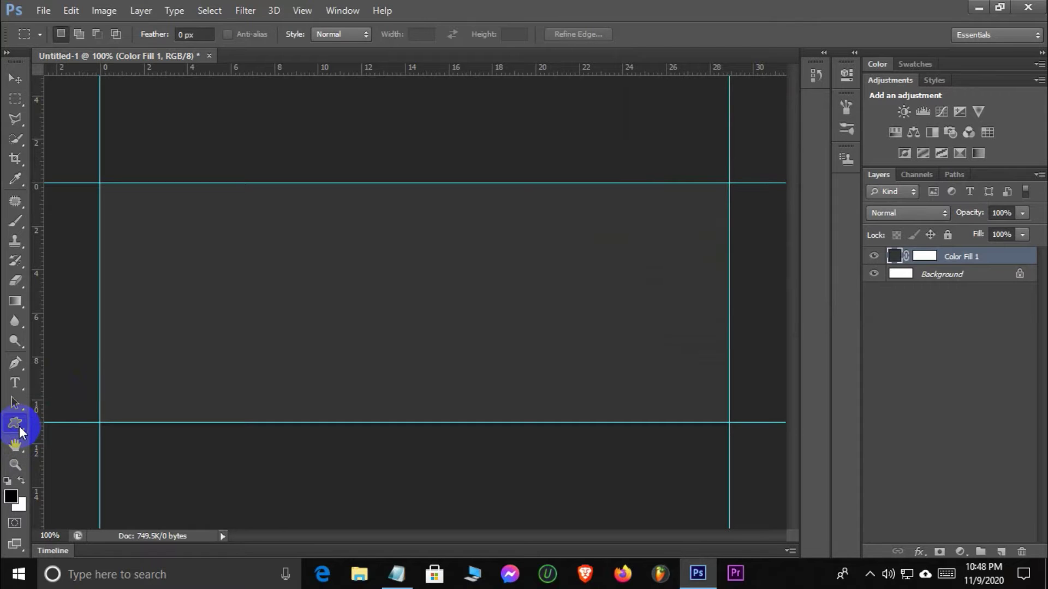
{"action": "left_click", "coordinate": [71, 493]}
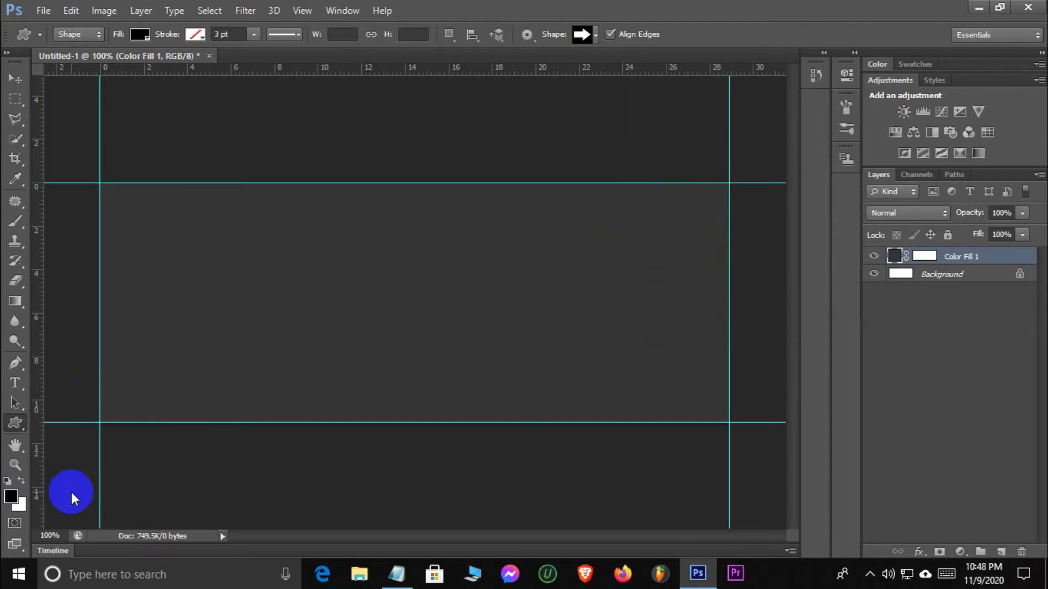
{"action": "left_click", "coordinate": [593, 34]}
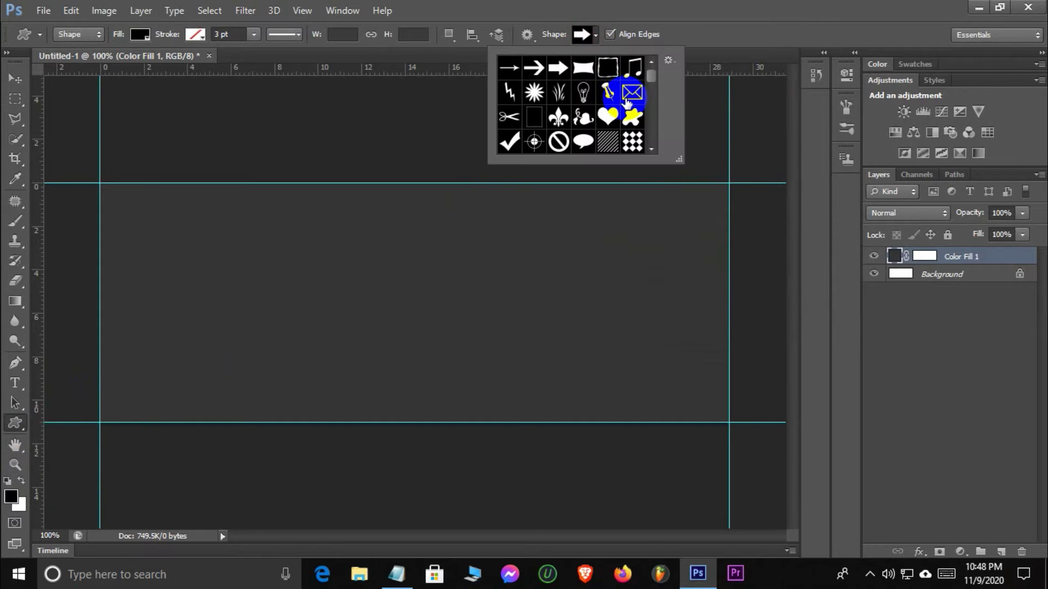
{"action": "scroll", "coordinate": [603, 90], "scroll_direction": "down", "scroll_amount": 1}
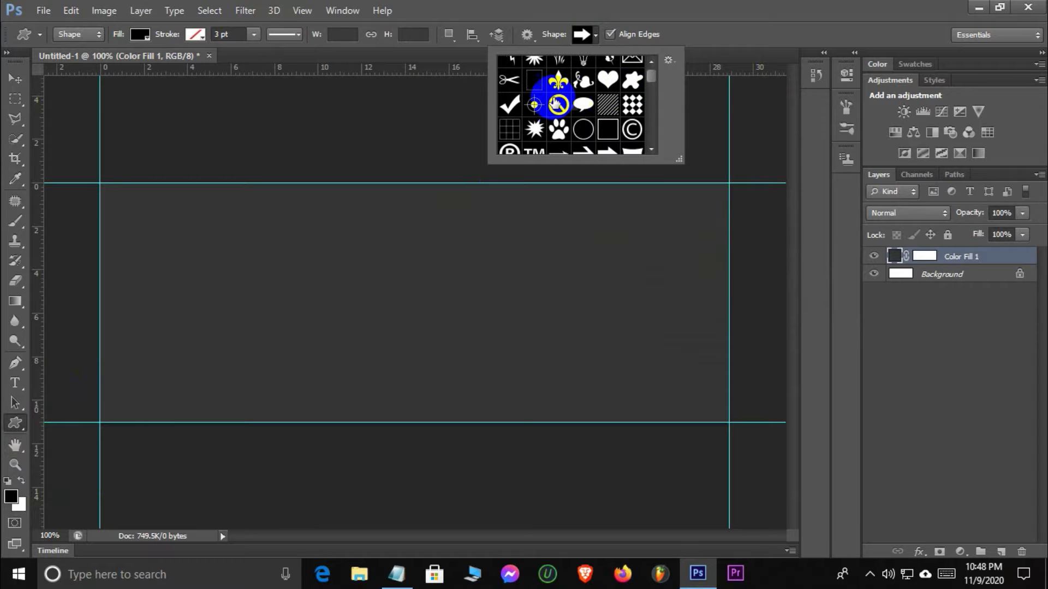
{"action": "left_click", "coordinate": [603, 133]}
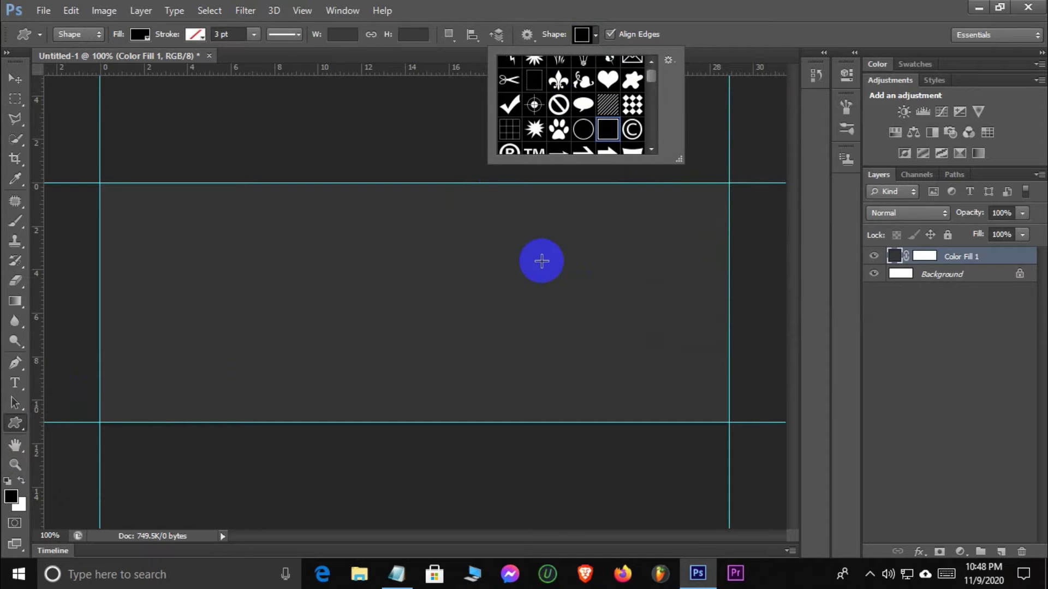
{"action": "left_click_drag", "start_coordinate": [501, 254], "coordinate": [631, 390]}
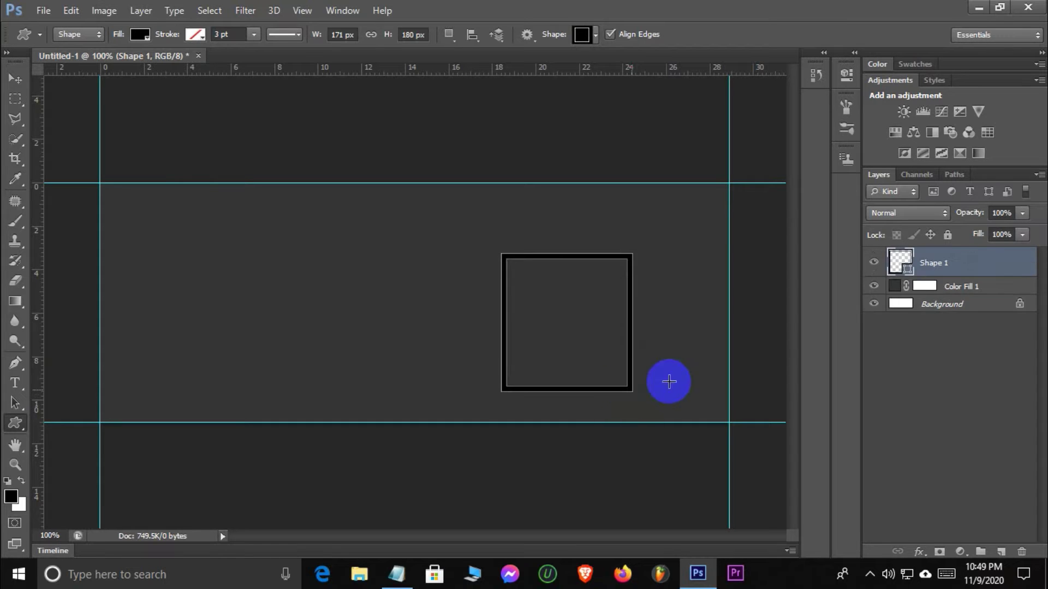
Recolour the square frame to white (ffffff) and move it a little further right on the canvas.
{"action": "double_click", "coordinate": [900, 266]}
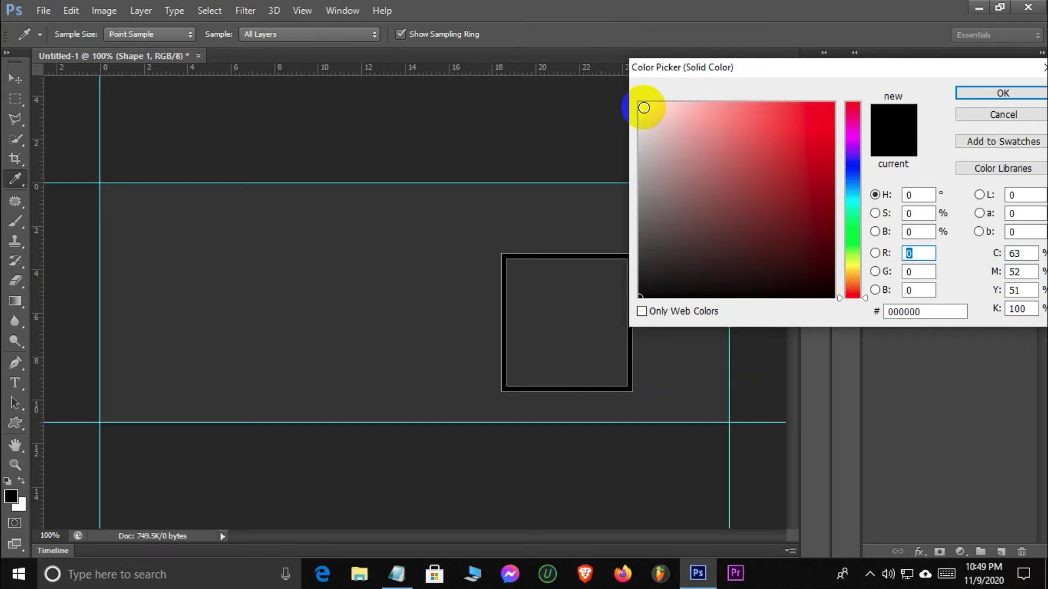
{"action": "left_click_drag", "start_coordinate": [643, 106], "coordinate": [625, 86]}
{"action": "left_click", "coordinate": [1002, 94]}
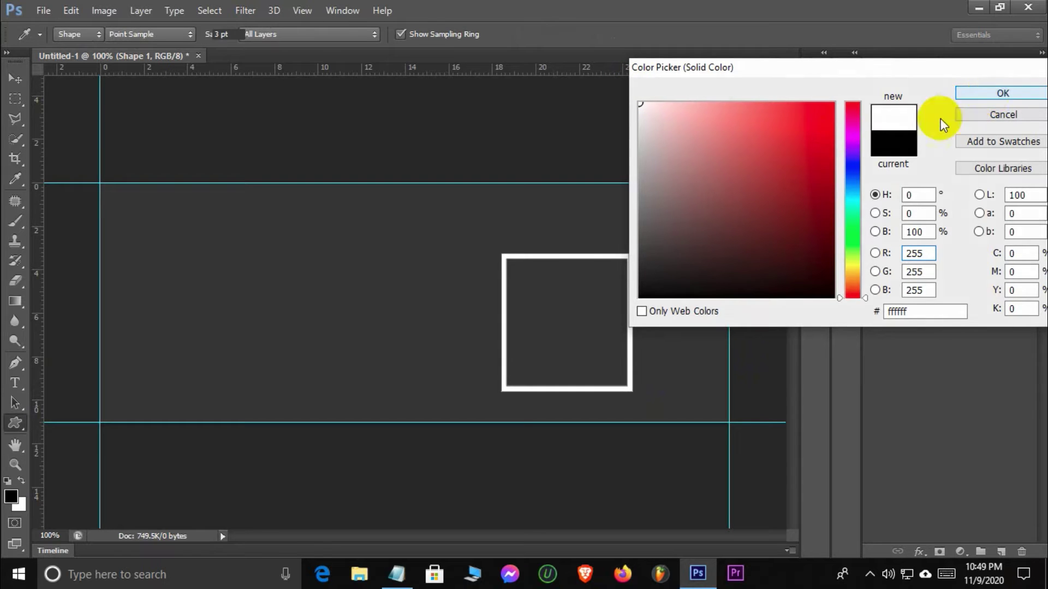
{"action": "left_click", "coordinate": [17, 79]}
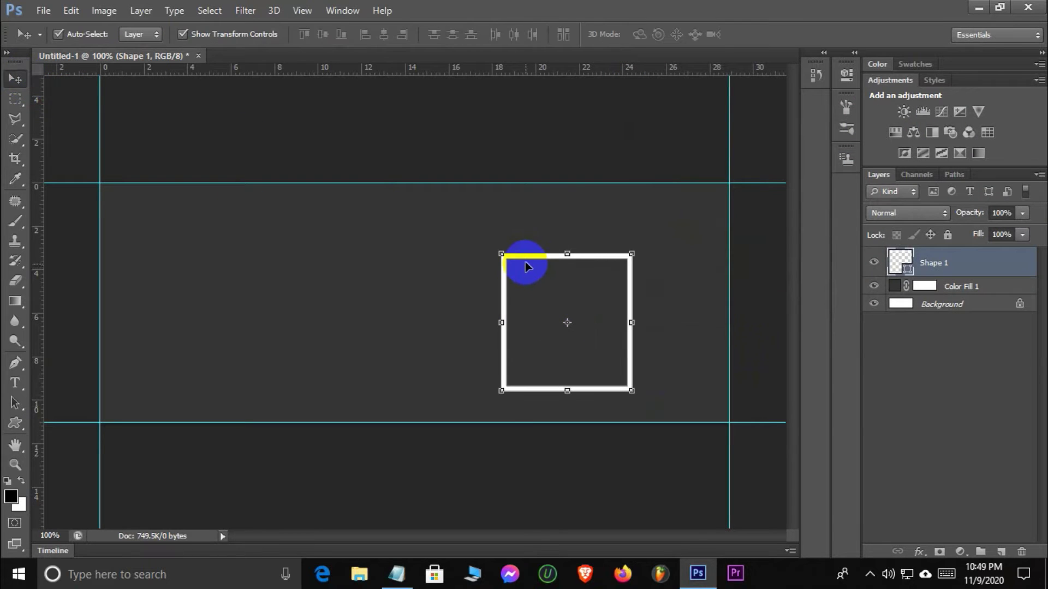
{"action": "left_click_drag", "start_coordinate": [523, 262], "coordinate": [564, 260]}
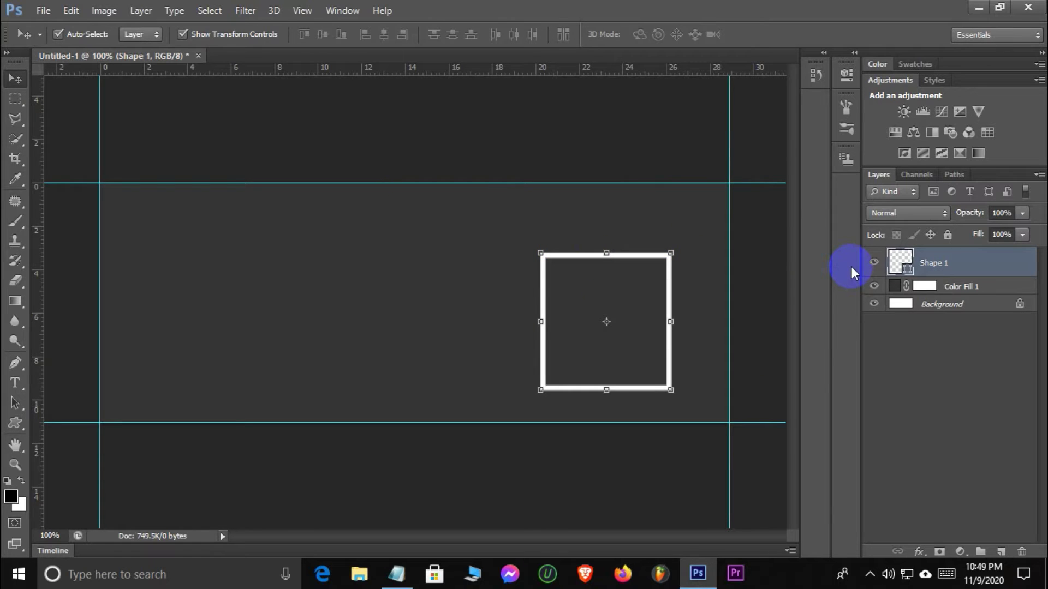
{"action": "left_click", "coordinate": [898, 420]}
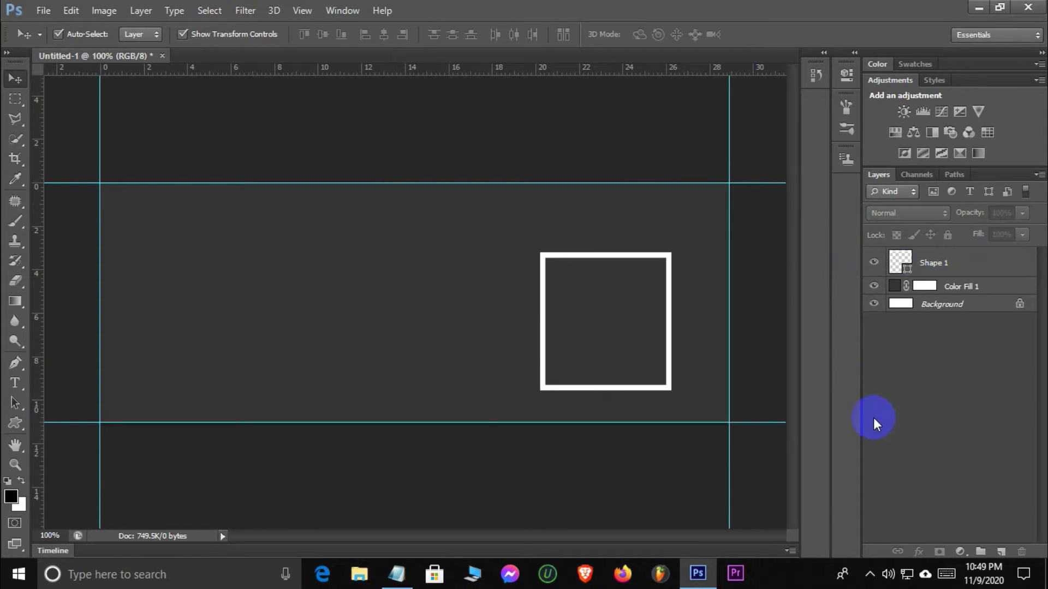
Set the foreground colour to crimson red df123d.
{"action": "left_click", "coordinate": [24, 483]}
{"action": "left_click", "coordinate": [15, 497]}
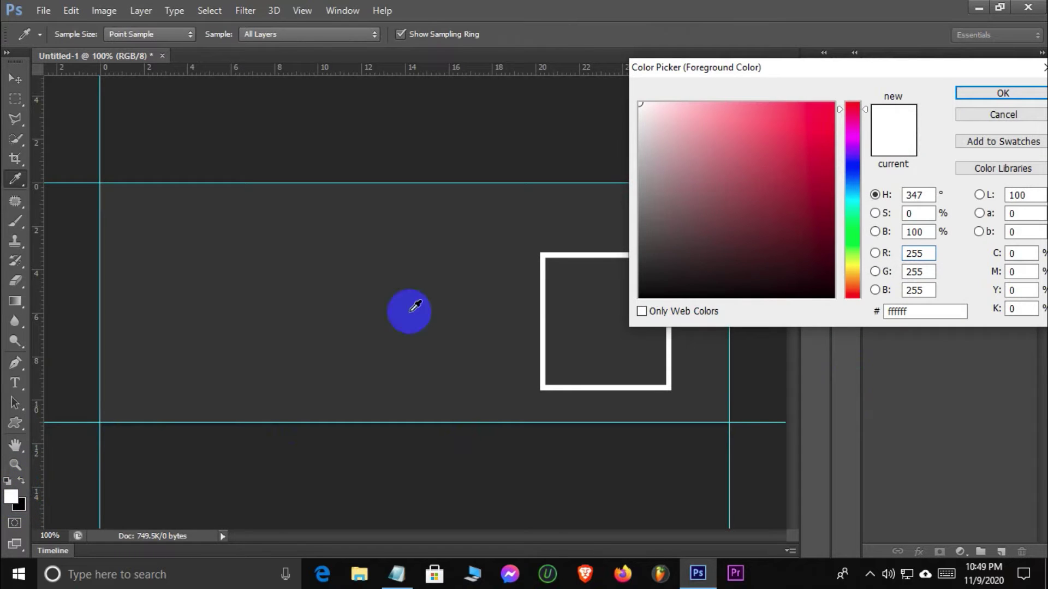
{"action": "left_click", "coordinate": [809, 124]}
{"action": "mouse_move", "coordinate": [809, 124]}
{"action": "left_mouse_down"}
{"action": "mouse_move", "coordinate": [814, 112]}
{"action": "mouse_move", "coordinate": [820, 143]}
{"action": "left_mouse_up"}
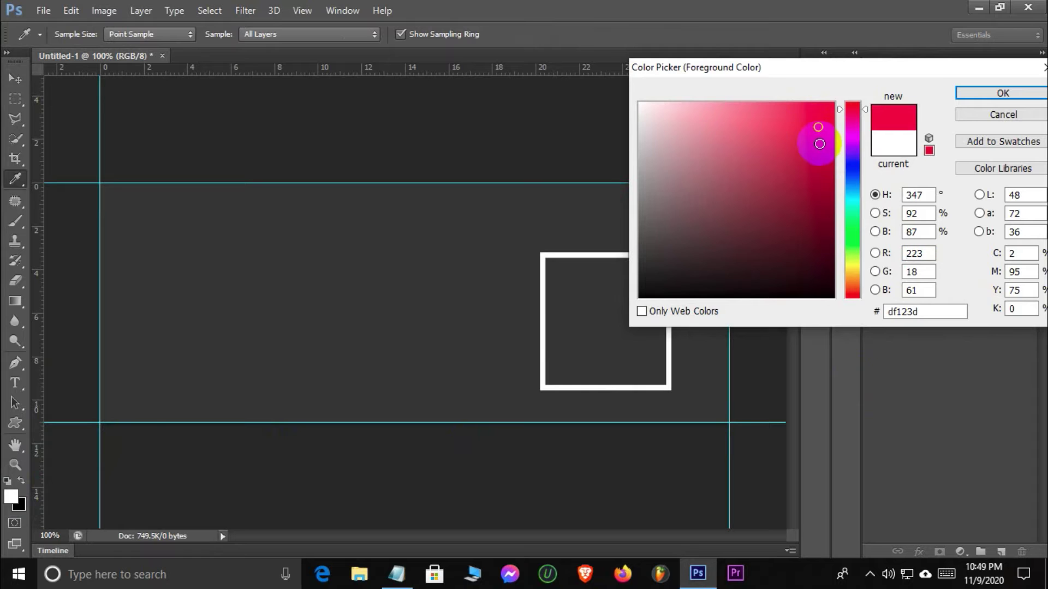
{"action": "left_click", "coordinate": [1012, 96]}
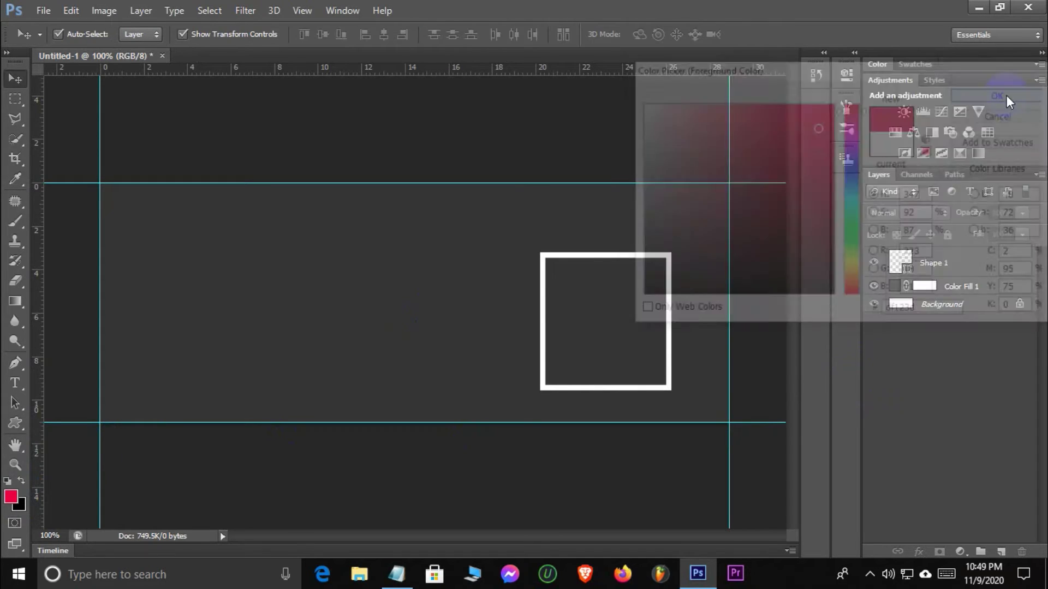
Draw a red rectangle about 165 × 173 px filling the white frame and place its layer below Shape 1.
{"action": "left_click_drag", "start_coordinate": [19, 423], "coordinate": [61, 421]}
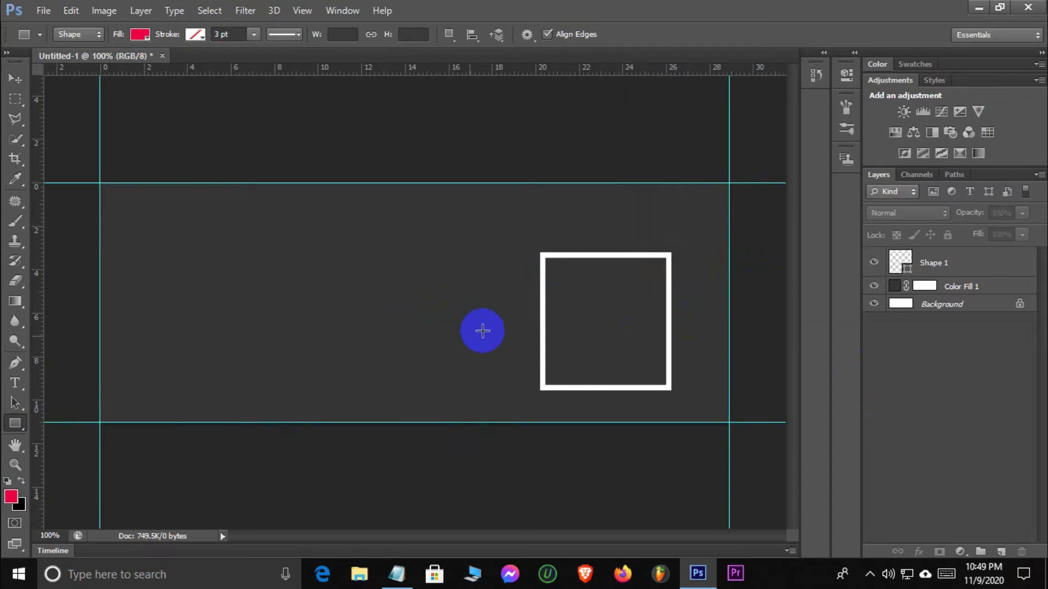
{"action": "key", "text": "ctrl+plus"}
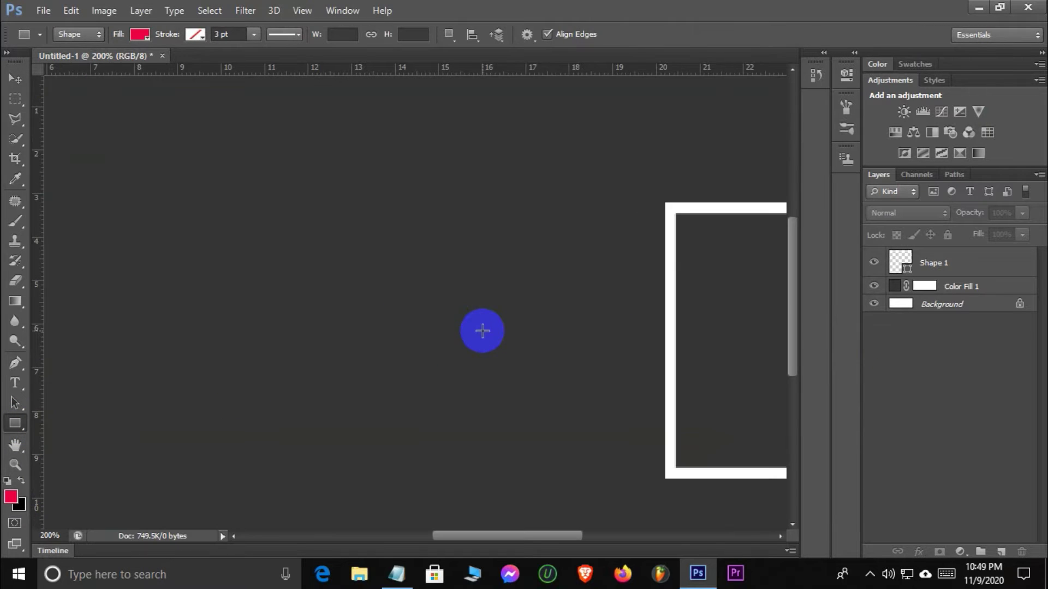
{"action": "left_click_drag", "start_coordinate": [516, 536], "coordinate": [580, 536]}
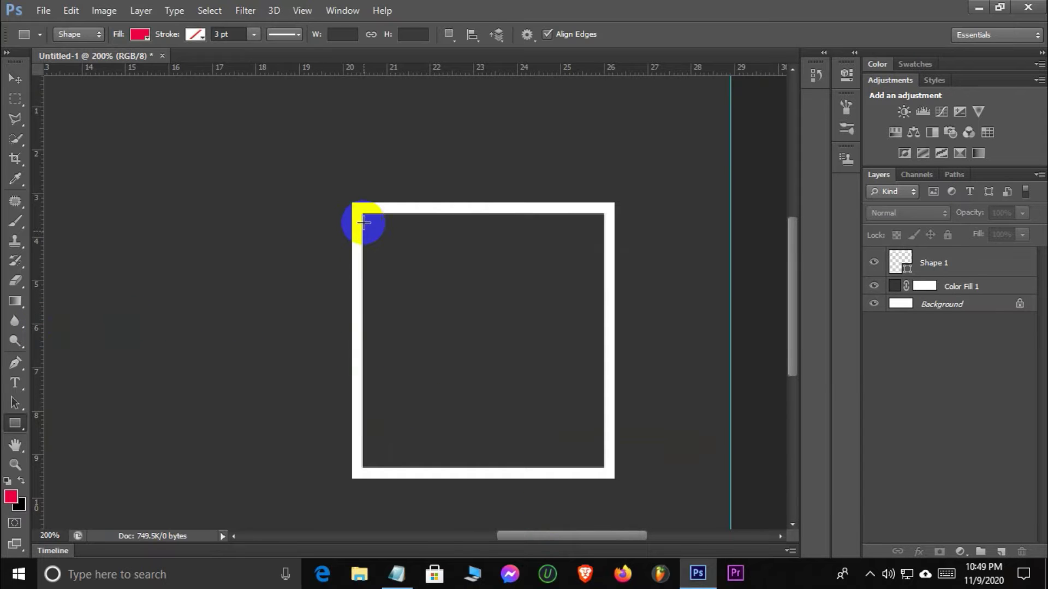
{"action": "left_click_drag", "start_coordinate": [358, 210], "coordinate": [606, 473]}
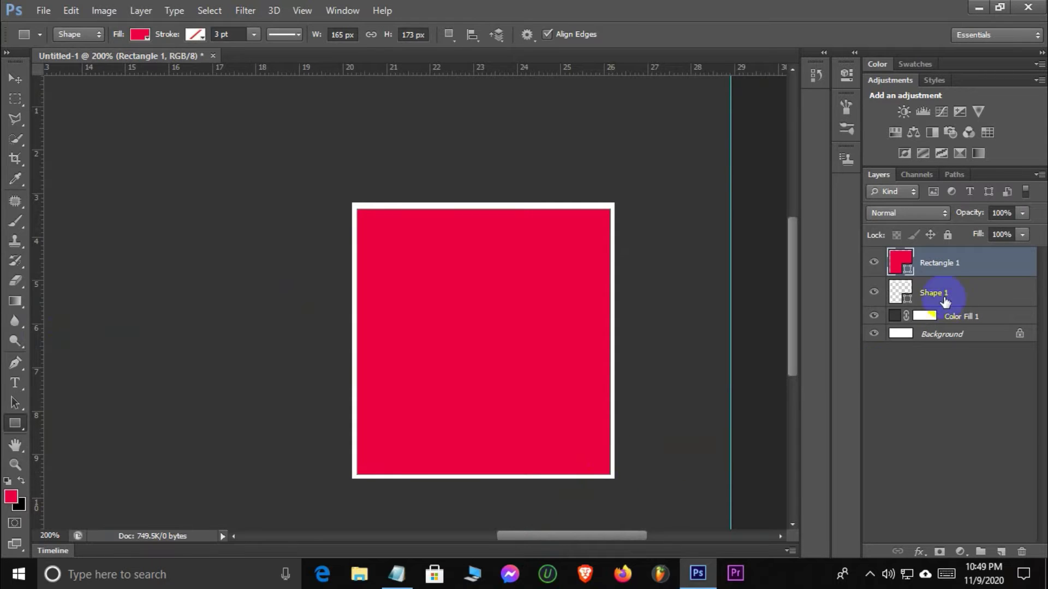
{"action": "left_click", "coordinate": [958, 436]}
{"action": "left_click_drag", "start_coordinate": [959, 269], "coordinate": [955, 303]}
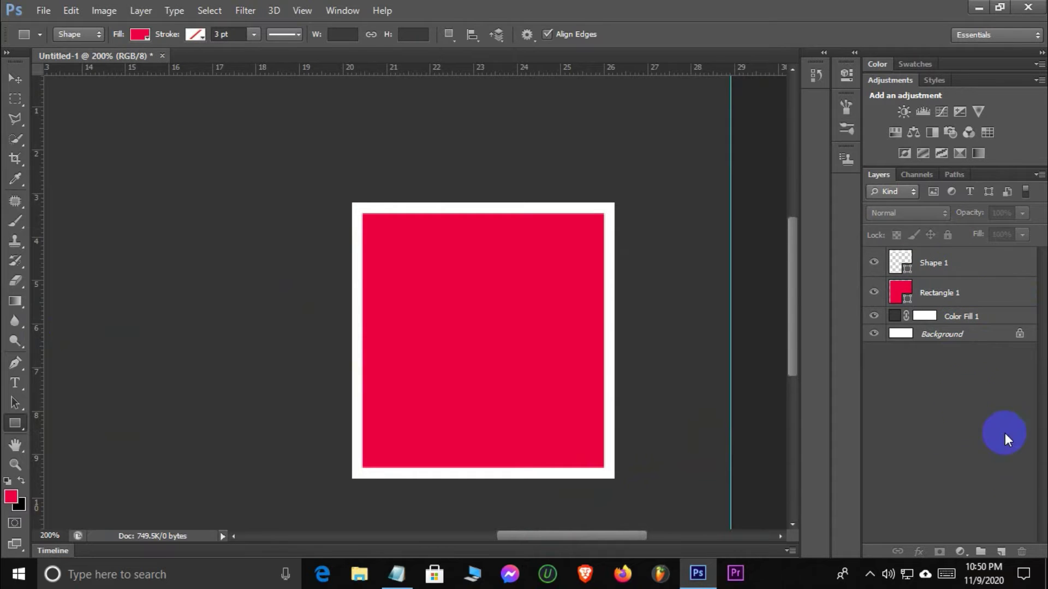
Create a new layer group at the top of the layer stack and name it FRAME 1.
{"action": "left_click", "coordinate": [980, 552]}
{"action": "double_click", "coordinate": [944, 262]}
{"action": "key", "text": "BackSpace"}
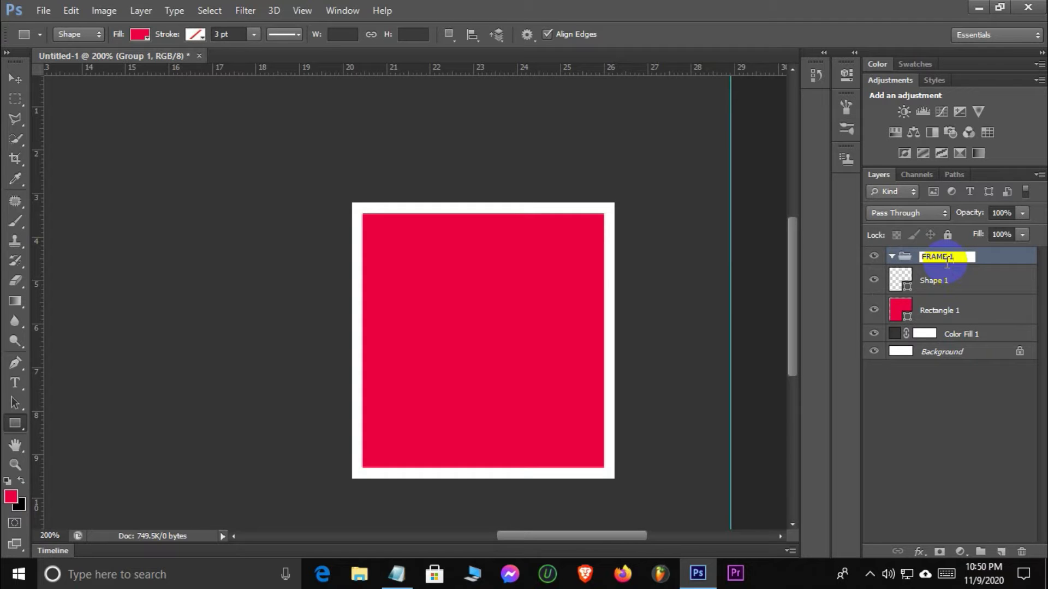
{"action": "left_click", "coordinate": [960, 432]}
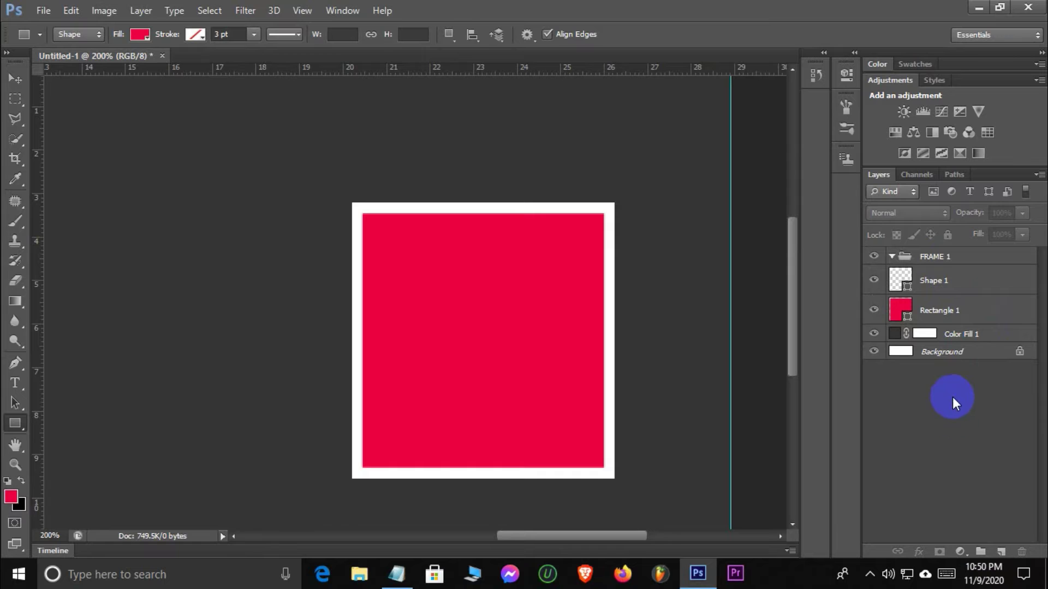
Rename the red rectangle's layer to "Your Photo Here" and leave no layer selected.
{"action": "left_click", "coordinate": [946, 321]}
{"action": "left_click", "coordinate": [942, 441]}
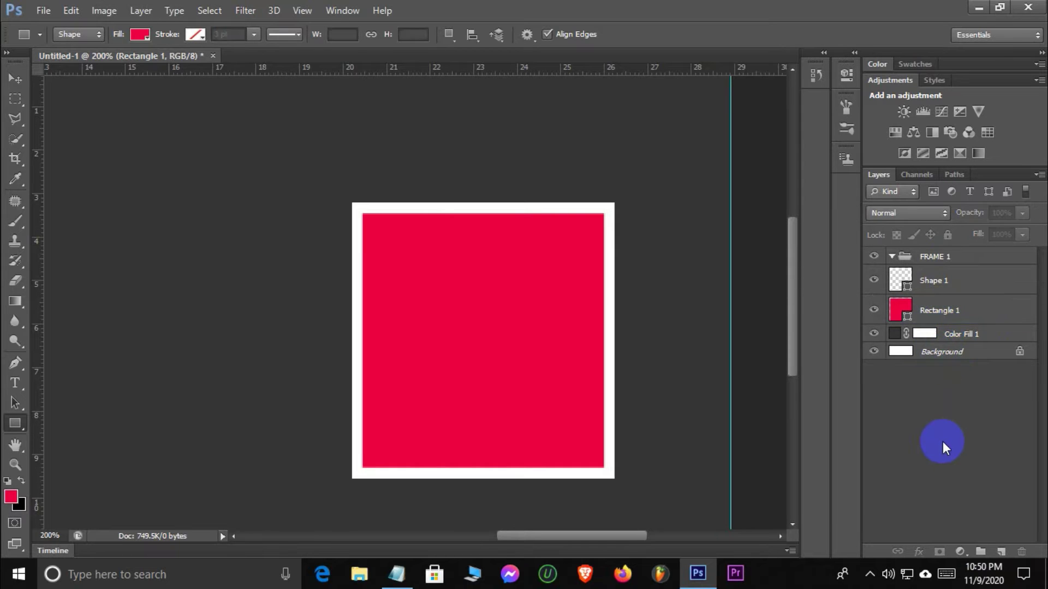
{"action": "left_click", "coordinate": [945, 322]}
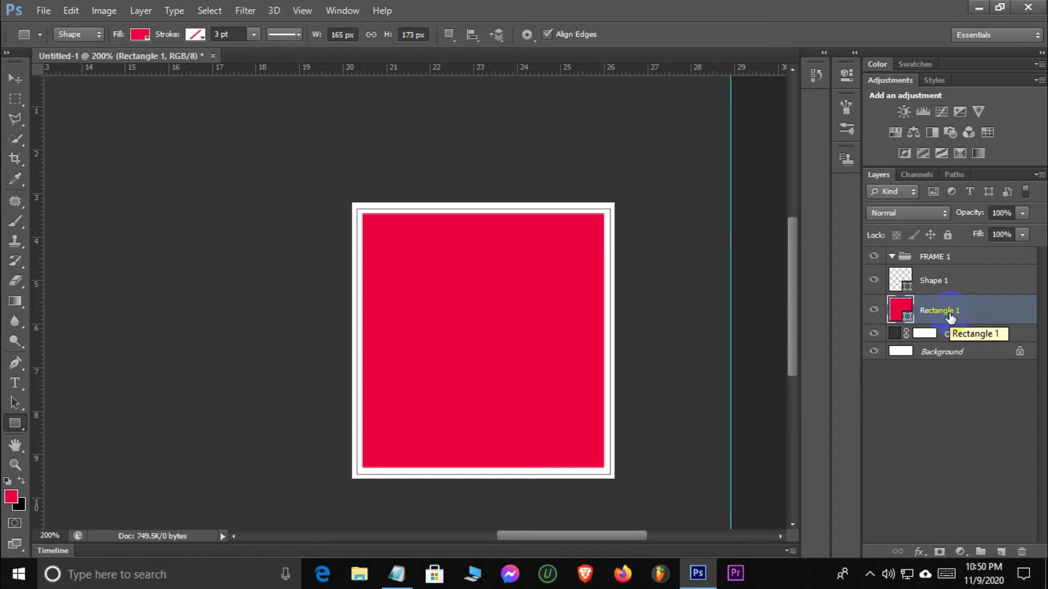
{"action": "double_click", "coordinate": [950, 312]}
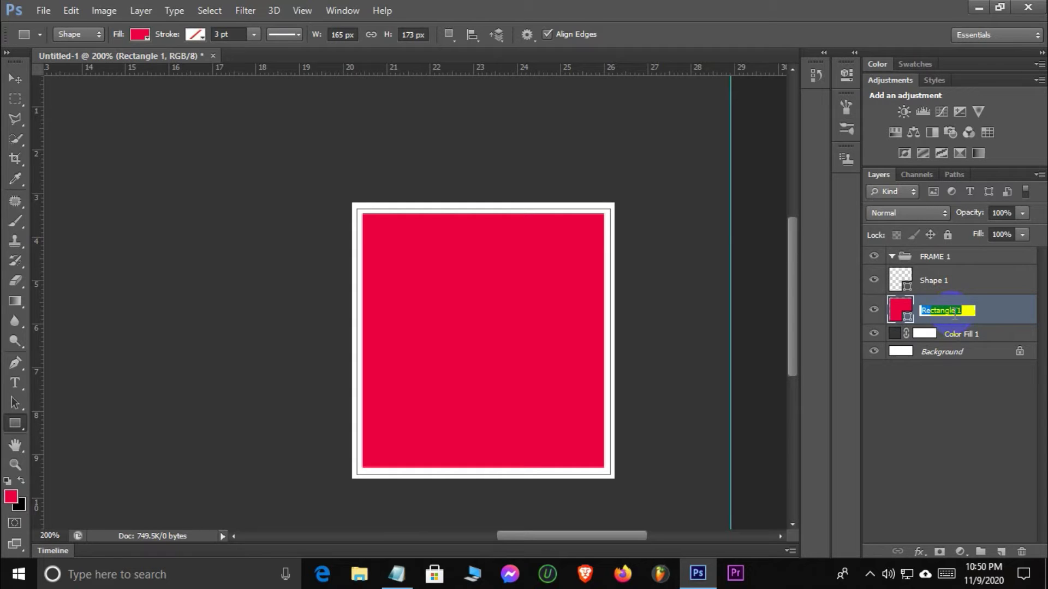
{"action": "key", "text": "BackSpace"}
{"action": "type", "text": "er"}
{"action": "left_click", "coordinate": [971, 401]}
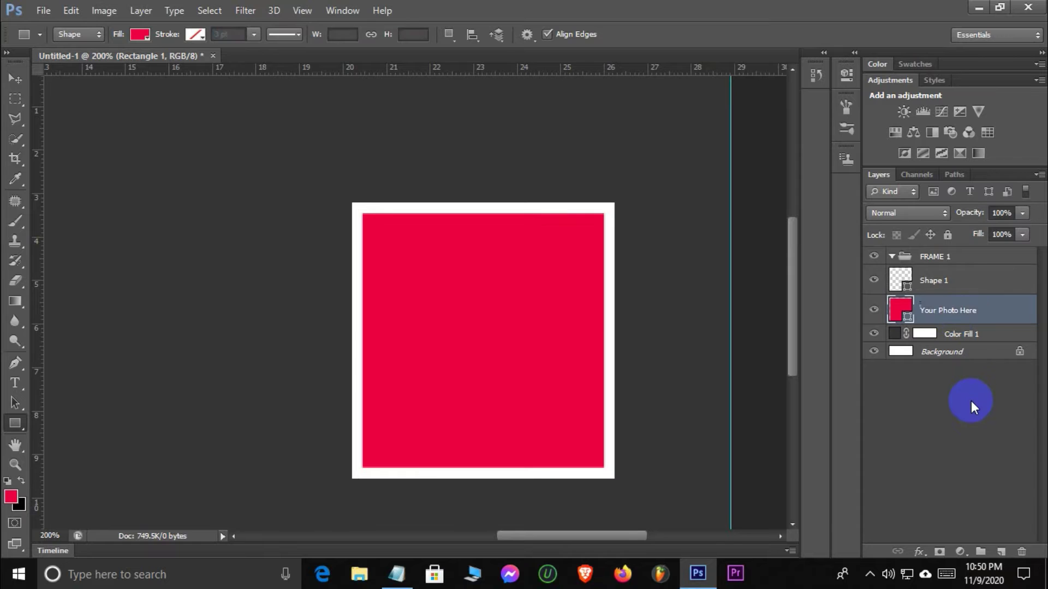
{"action": "left_click", "coordinate": [940, 318]}
{"action": "left_click", "coordinate": [948, 418]}
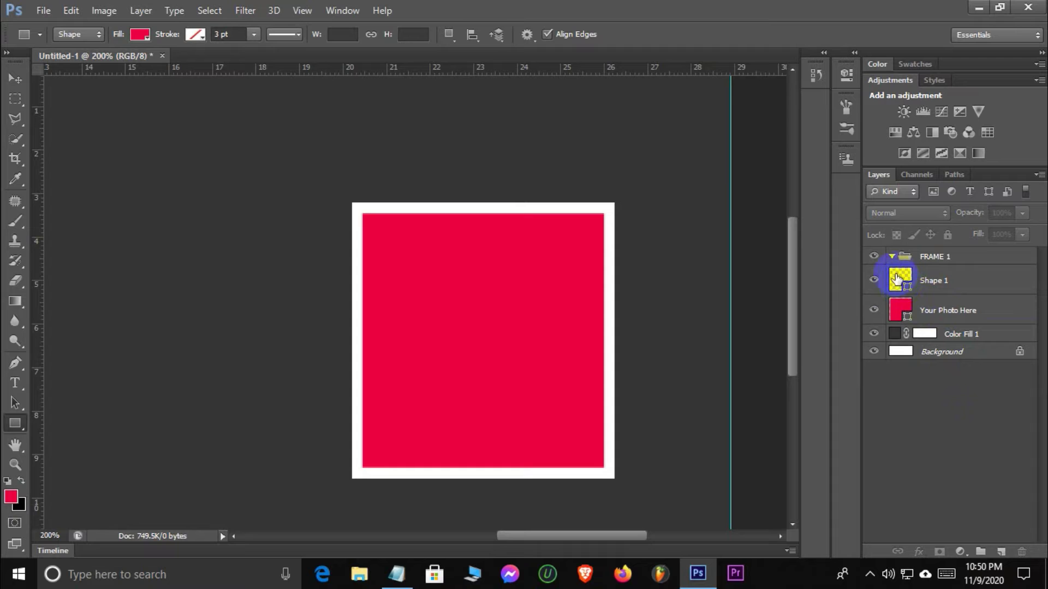
Place Shape 1 and Your Photo Here inside the FRAME 1 group, with Shape 1 above the photo layer, and collapse the group.
{"action": "left_click", "coordinate": [892, 257]}
{"action": "left_click_drag", "start_coordinate": [942, 283], "coordinate": [942, 264]}
{"action": "left_click_drag", "start_coordinate": [944, 300], "coordinate": [931, 257]}
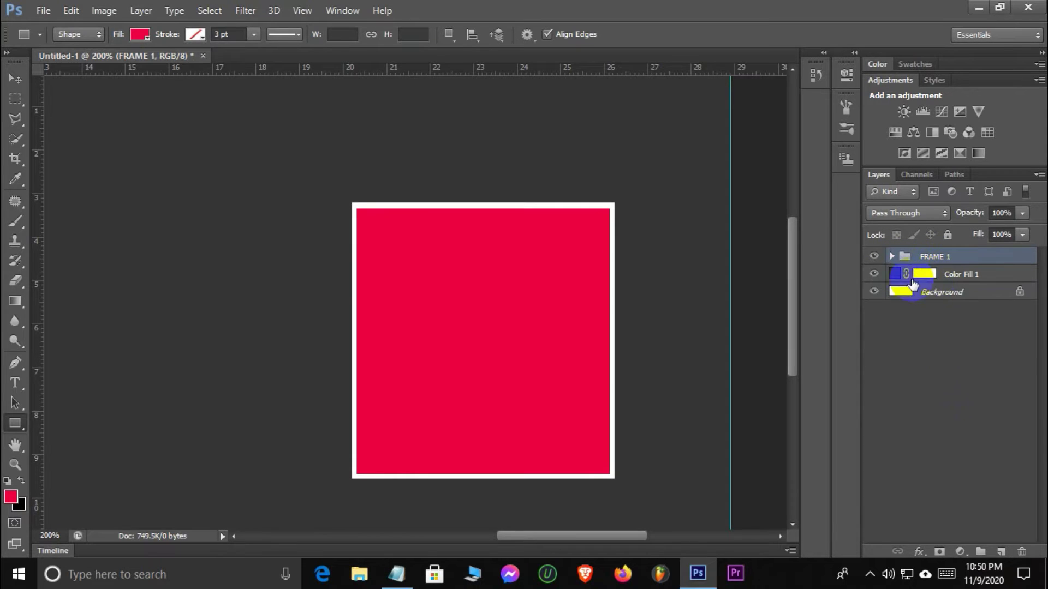
{"action": "left_click", "coordinate": [893, 260]}
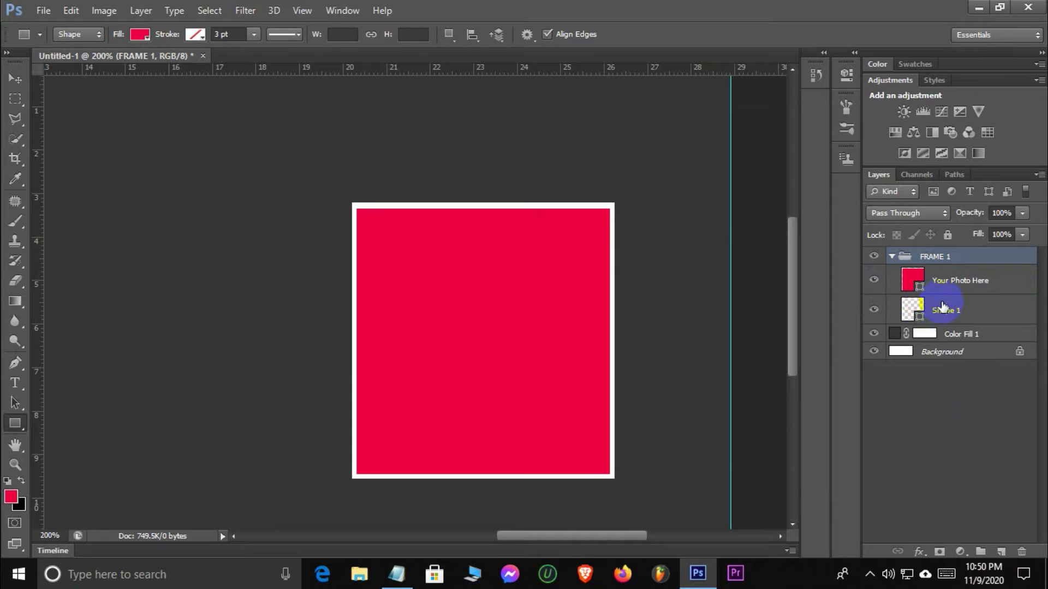
{"action": "left_click_drag", "start_coordinate": [949, 309], "coordinate": [945, 268]}
{"action": "left_click", "coordinate": [938, 402]}
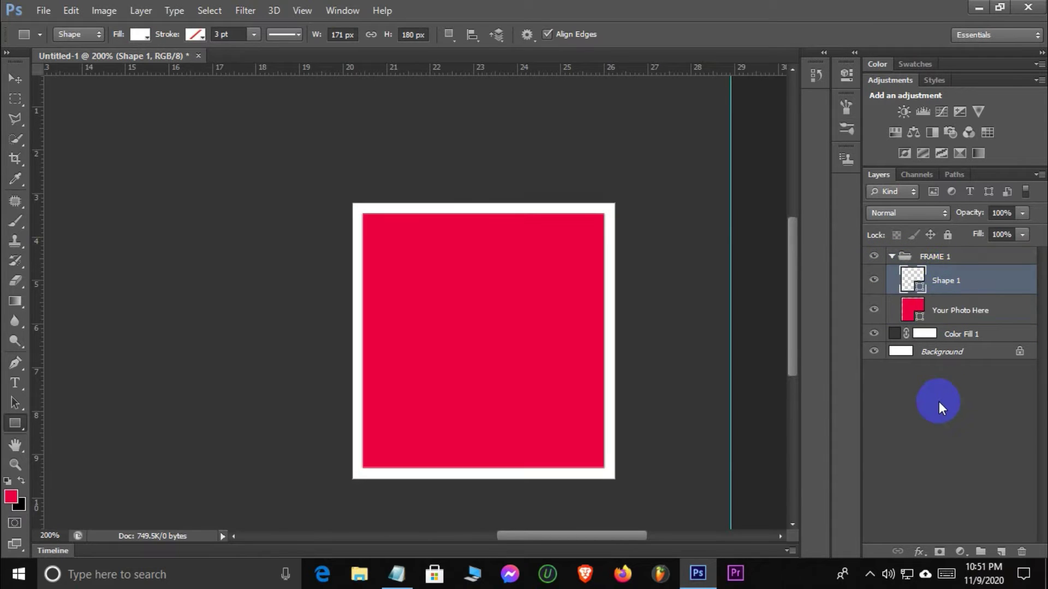
{"action": "left_click", "coordinate": [891, 258]}
Duplicate the FRAME 1 group and place the copy beside the original frame, slightly higher and towards the banner's middle.
{"action": "key", "text": "ctrl+minus"}
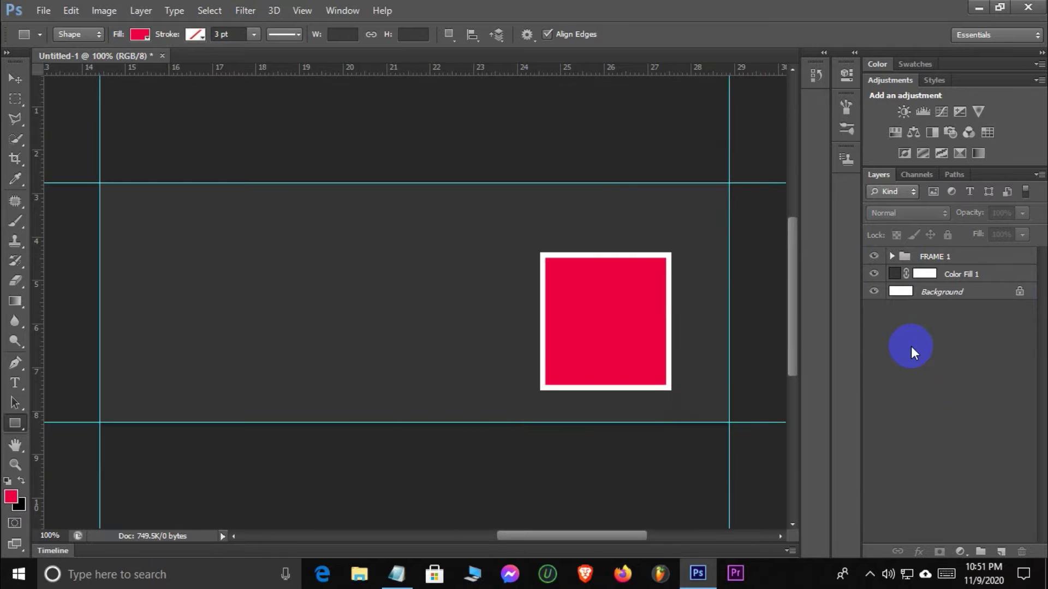
{"action": "left_click", "coordinate": [934, 260]}
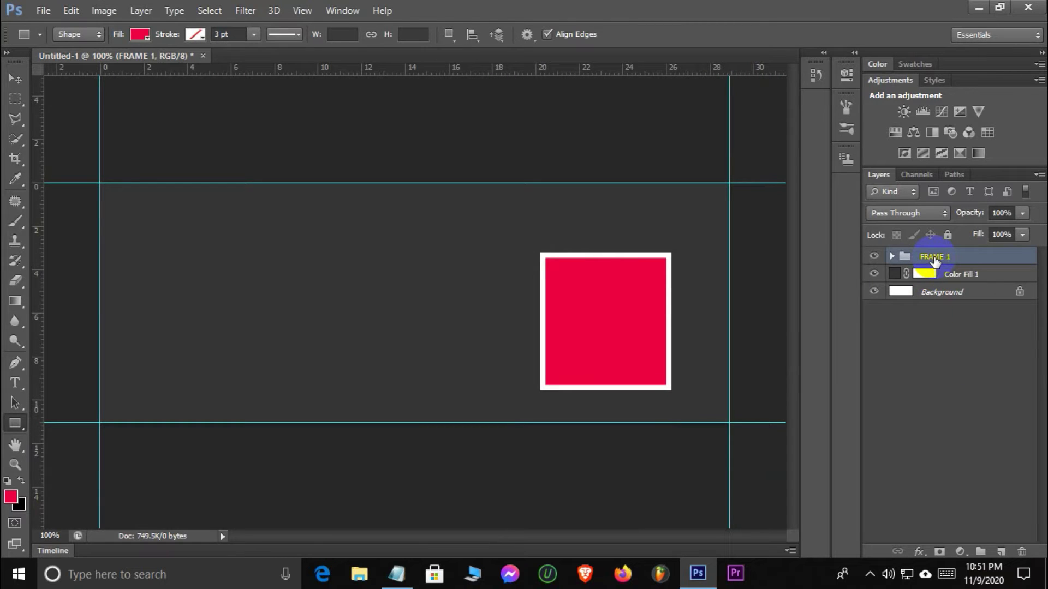
{"action": "key", "text": "ctrl+j"}
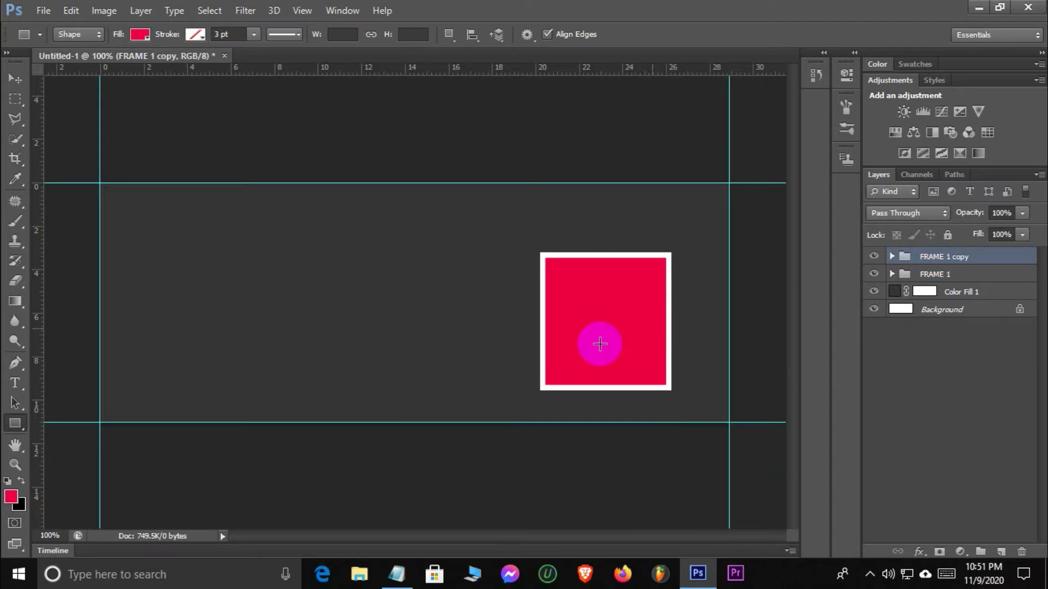
{"action": "left_click", "coordinate": [15, 79]}
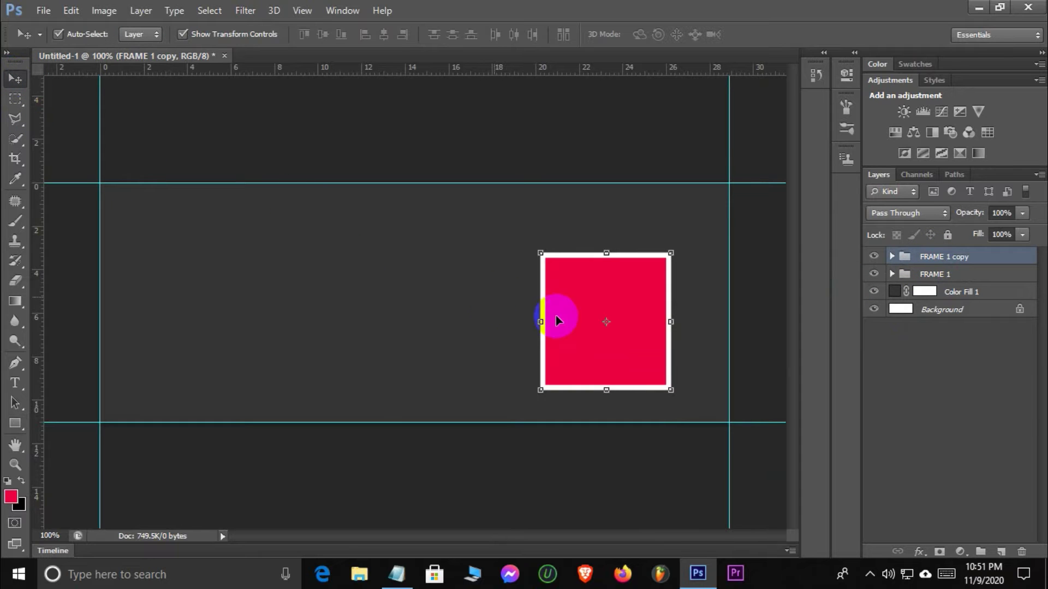
{"action": "left_click", "coordinate": [606, 322]}
{"action": "left_click_drag", "start_coordinate": [625, 260], "coordinate": [462, 241]}
{"action": "left_click_drag", "start_coordinate": [461, 241], "coordinate": [450, 243]}
{"action": "left_click", "coordinate": [771, 34]}
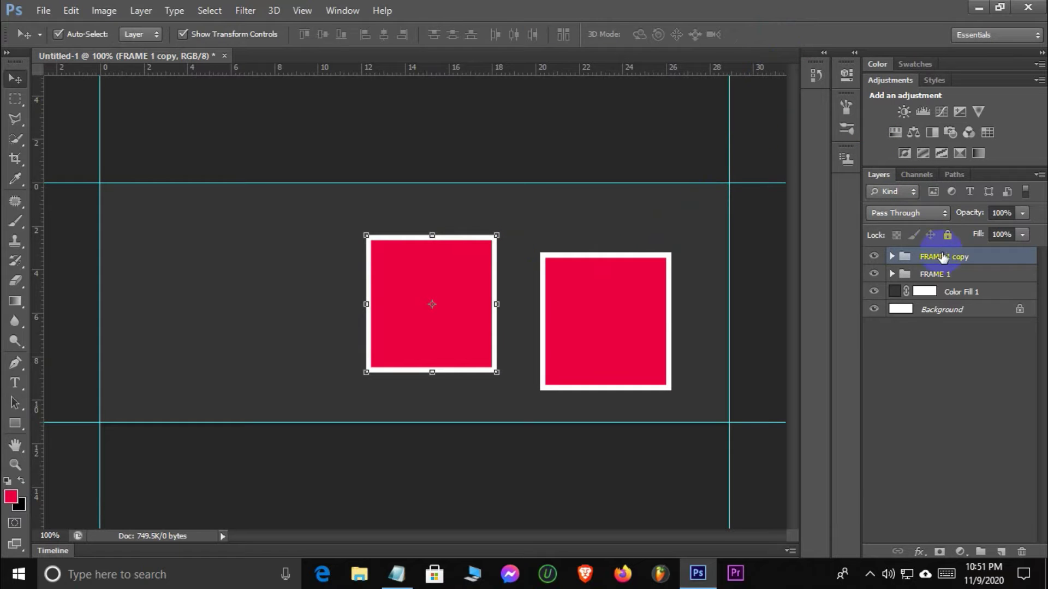
Shift the original FRAME 1 group about 0.25 cm right and 0.28 cm down.
{"action": "left_click", "coordinate": [928, 274]}
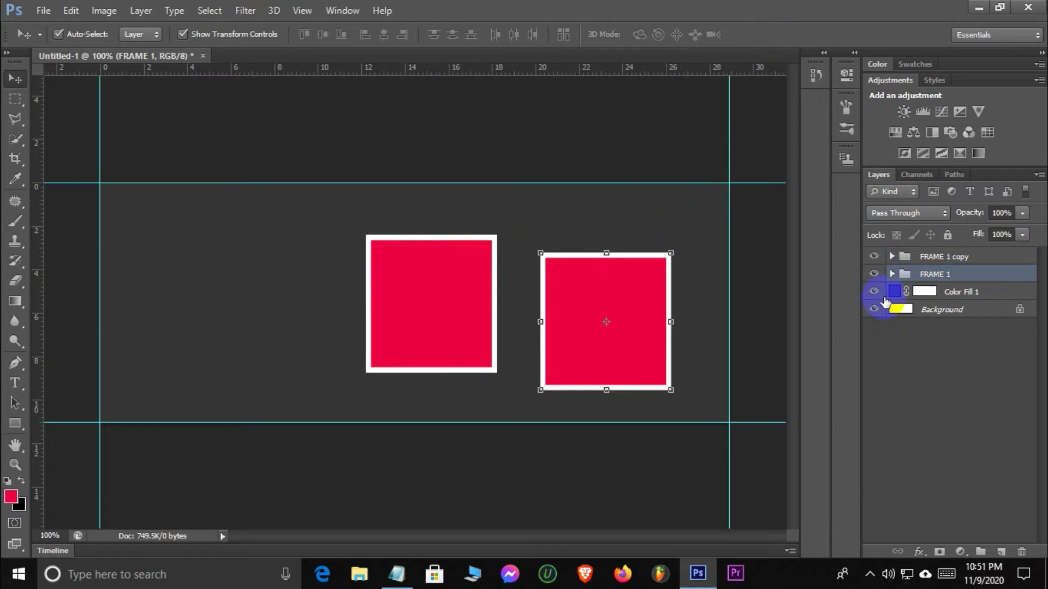
{"action": "double_click", "coordinate": [607, 320]}
{"action": "left_click_drag", "start_coordinate": [578, 263], "coordinate": [579, 265]}
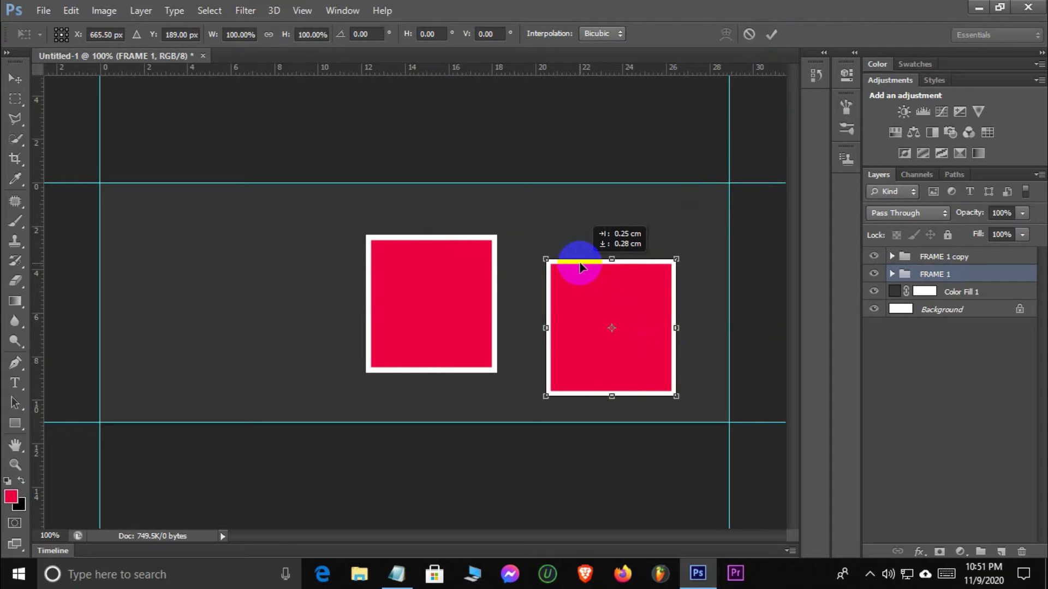
{"action": "left_click", "coordinate": [771, 34]}
Move the FRAME 1 copy group slightly right and down to X 440.50 px, Y 166.00 px, and leave no layer selected.
{"action": "left_click", "coordinate": [918, 257]}
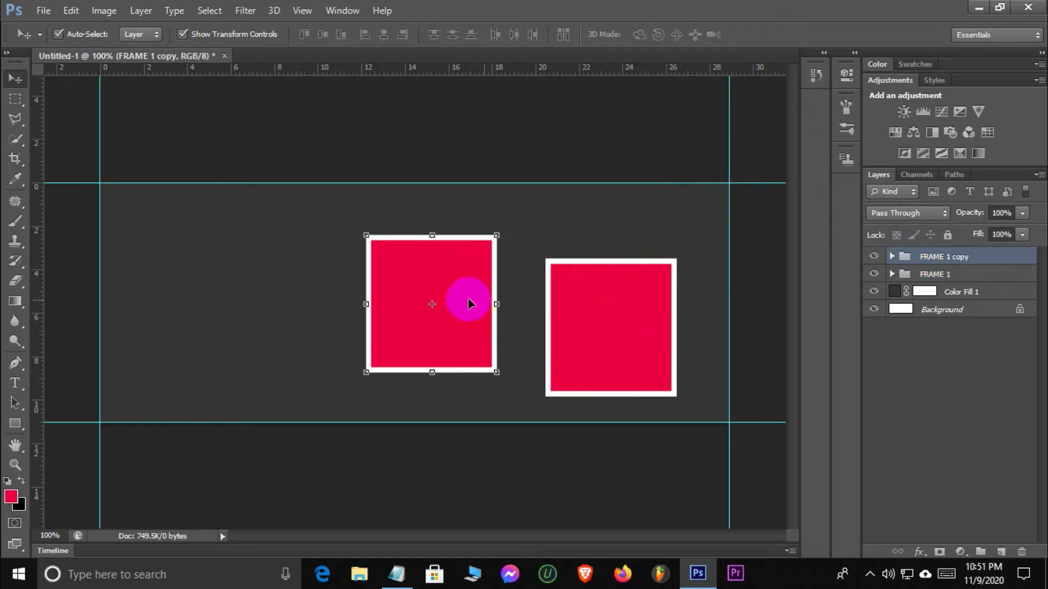
{"action": "key", "text": "ctrl+t"}
{"action": "left_click_drag", "start_coordinate": [397, 243], "coordinate": [404, 250]}
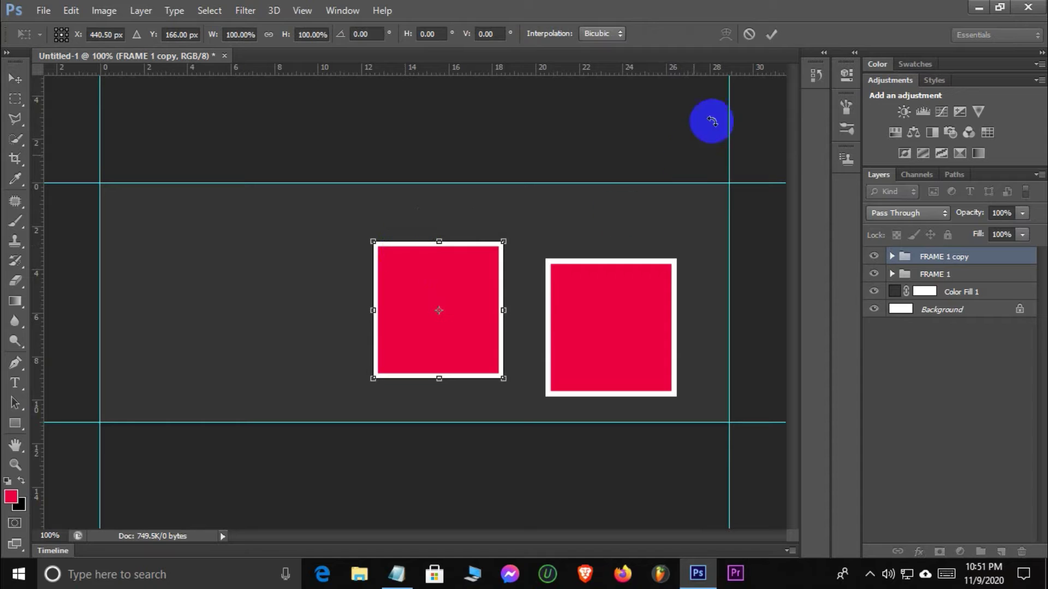
{"action": "left_click", "coordinate": [771, 34]}
{"action": "left_click", "coordinate": [921, 438]}
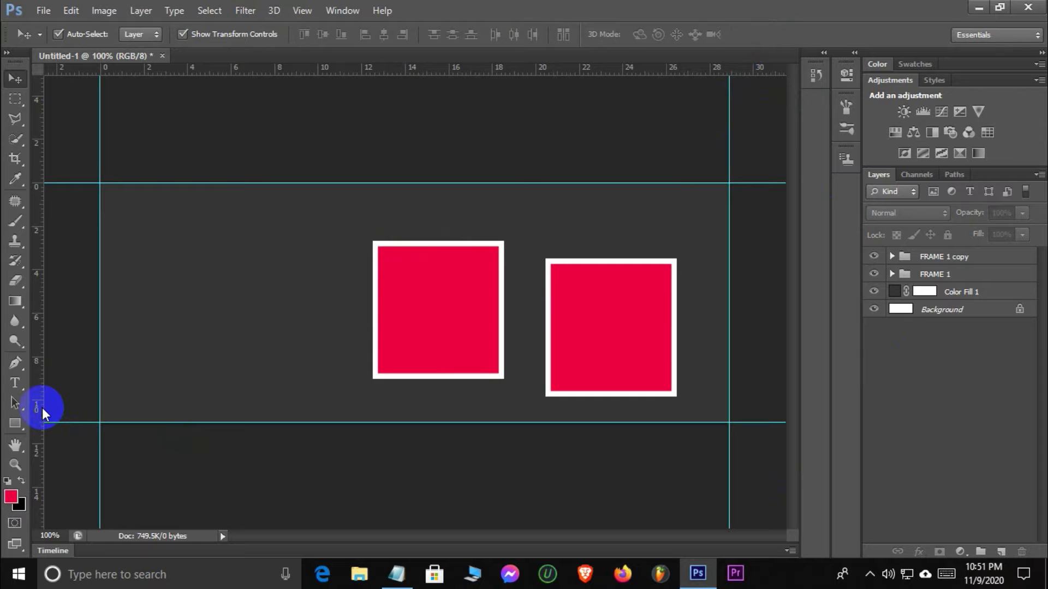
Add vertical guides on both outer edges of the left frame and one through its middle.
{"action": "key", "text": "ctrl+plus"}
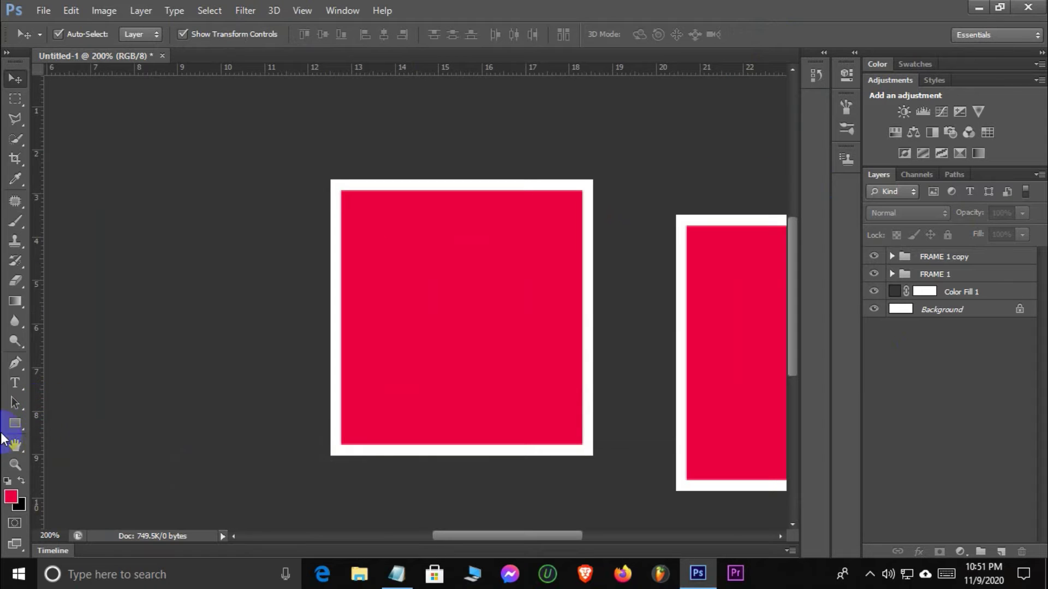
{"action": "left_click_drag", "start_coordinate": [38, 389], "coordinate": [331, 415]}
{"action": "left_click_drag", "start_coordinate": [41, 369], "coordinate": [595, 435]}
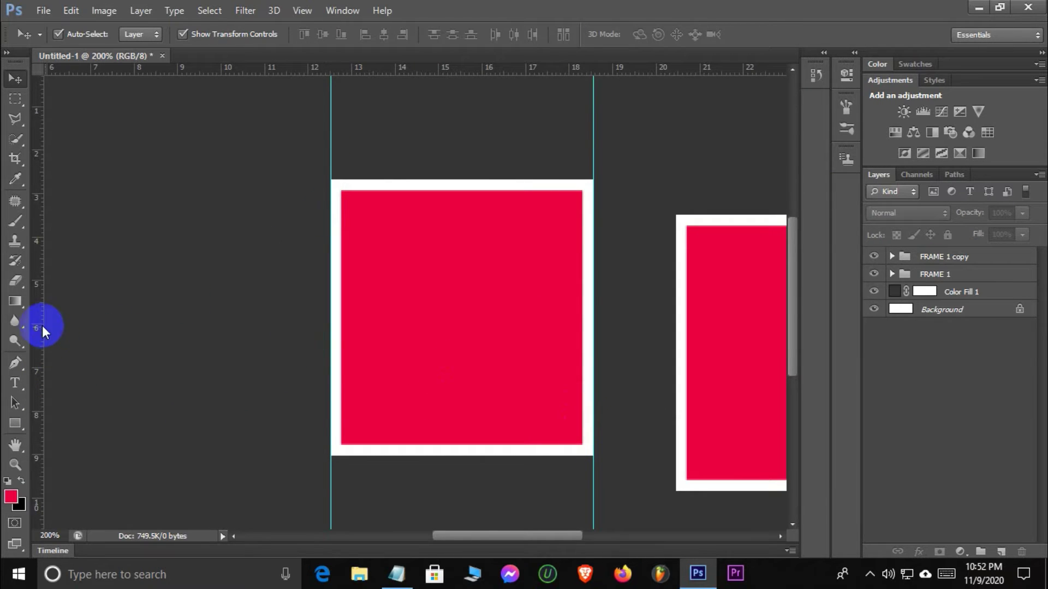
{"action": "left_click_drag", "start_coordinate": [39, 328], "coordinate": [455, 348]}
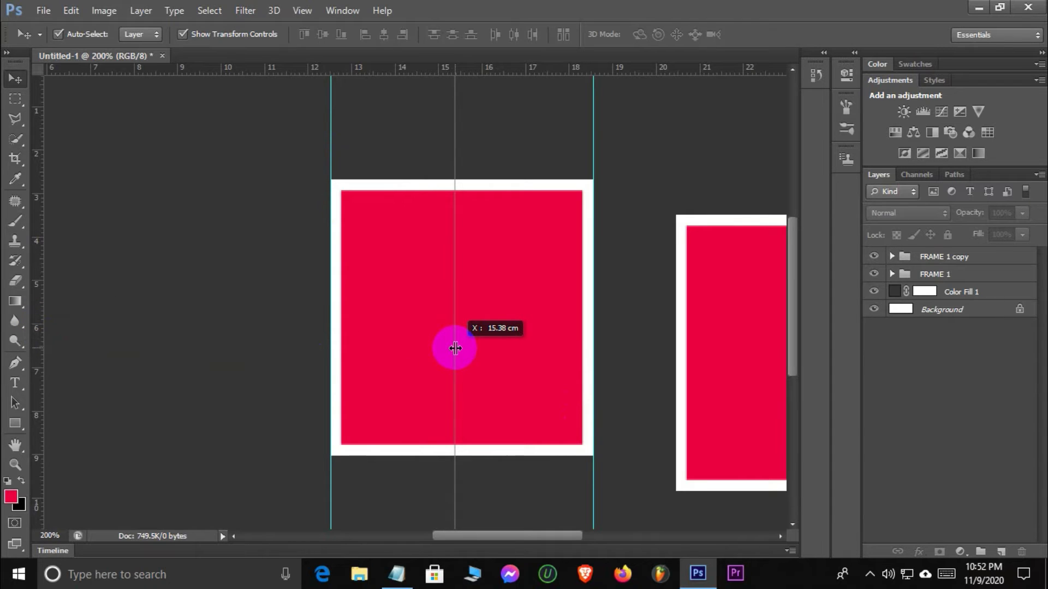
{"action": "left_click_drag", "start_coordinate": [456, 348], "coordinate": [455, 349]}
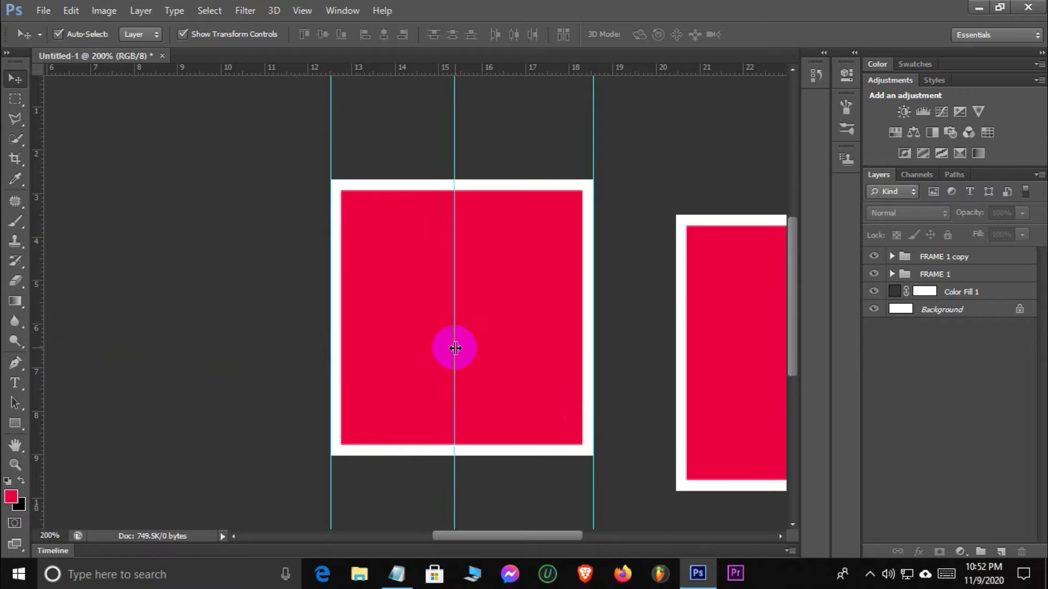
{"action": "left_click_drag", "start_coordinate": [457, 350], "coordinate": [459, 350]}
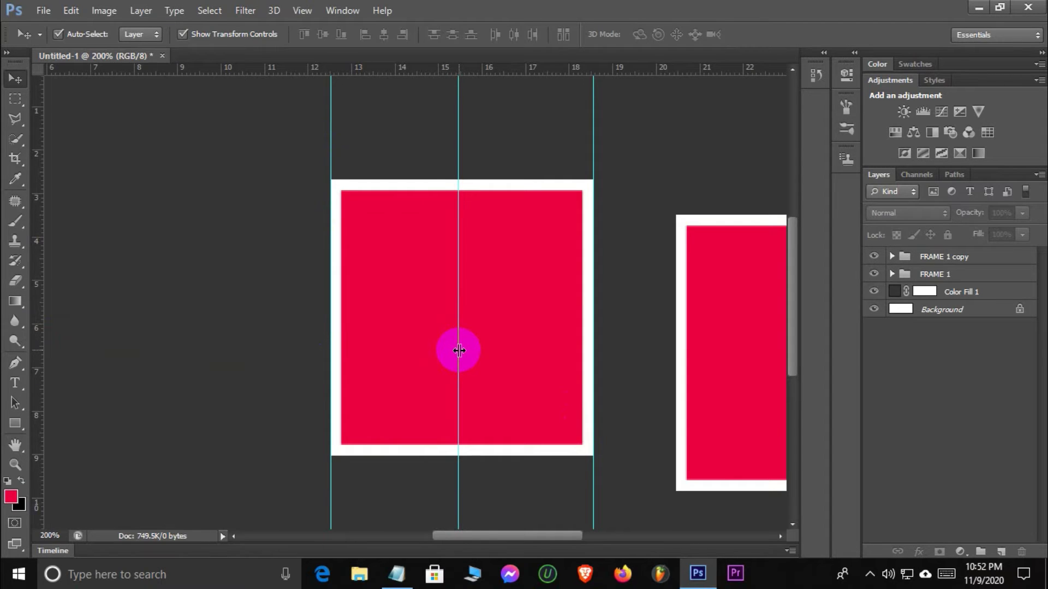
Add vertical guides on both outer edges of the right frame and one through its middle.
{"action": "scroll", "coordinate": [479, 238], "scroll_direction": "up", "scroll_amount": 3}
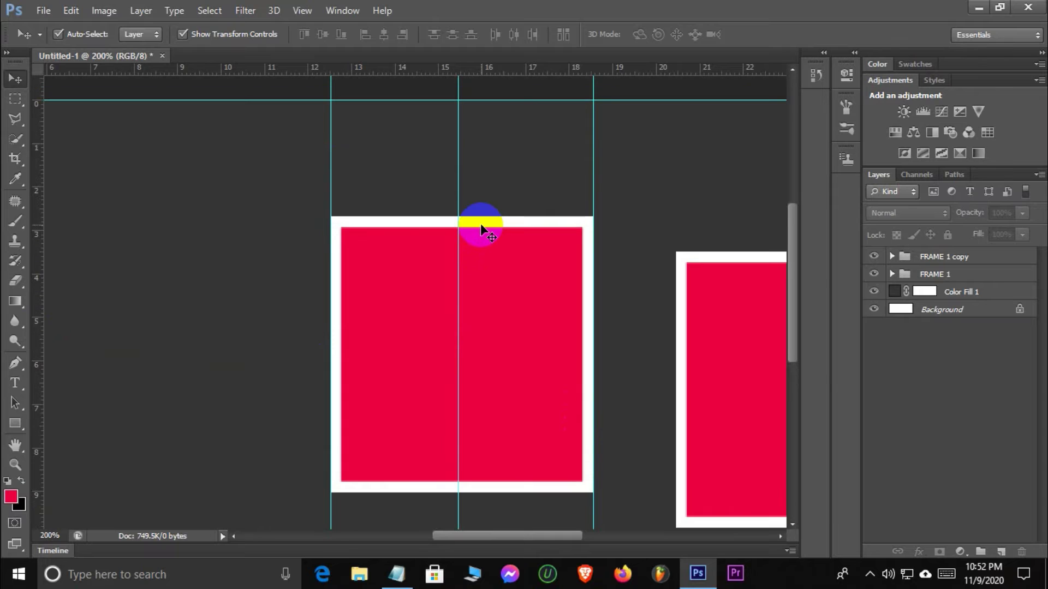
{"action": "left_click_drag", "start_coordinate": [511, 538], "coordinate": [559, 538]}
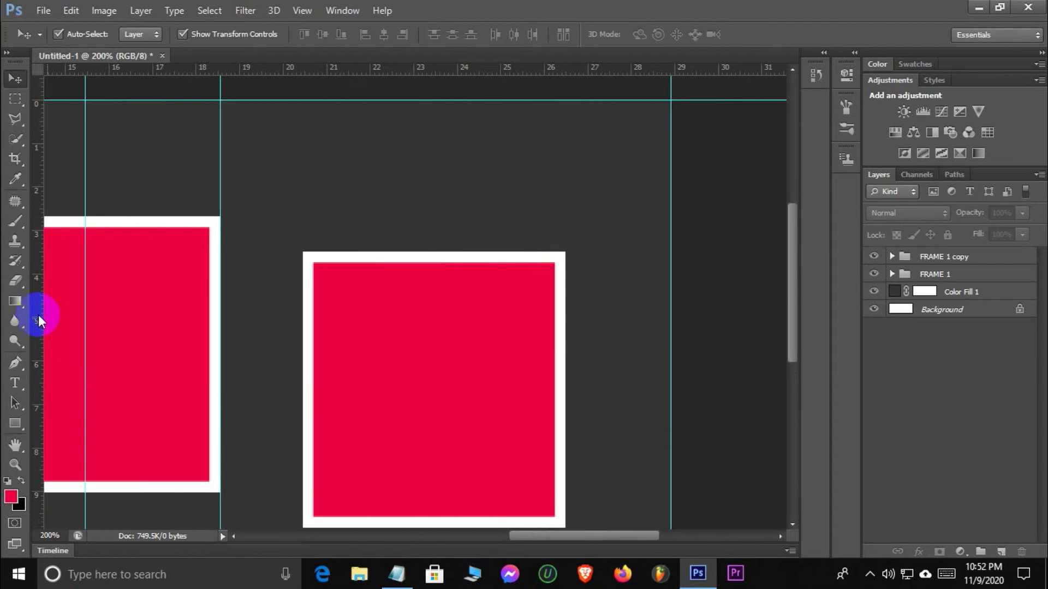
{"action": "left_click_drag", "start_coordinate": [40, 316], "coordinate": [302, 373]}
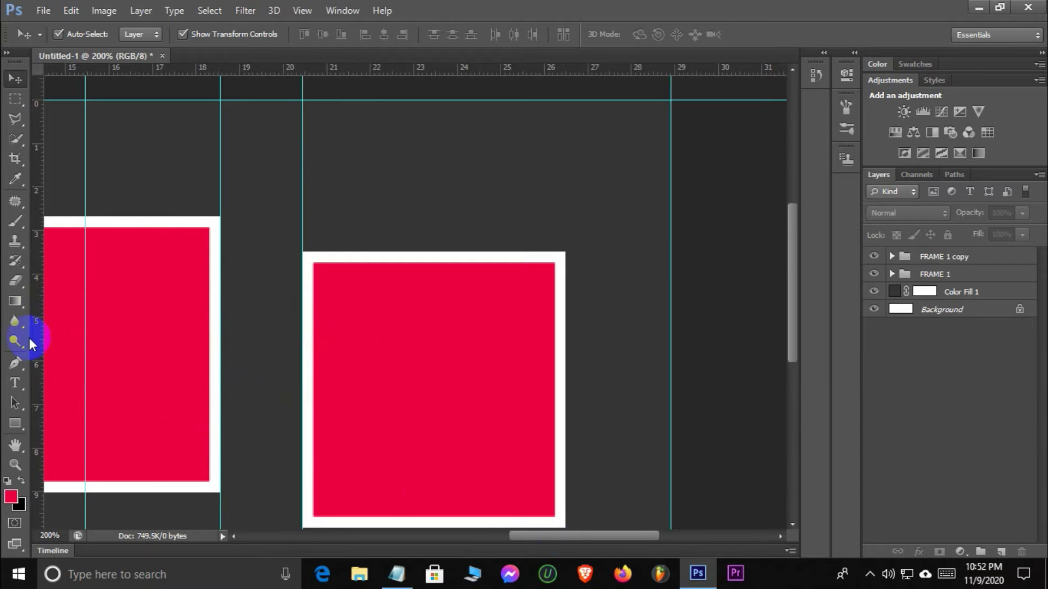
{"action": "left_click_drag", "start_coordinate": [42, 330], "coordinate": [566, 402]}
{"action": "left_click_drag", "start_coordinate": [40, 363], "coordinate": [430, 418]}
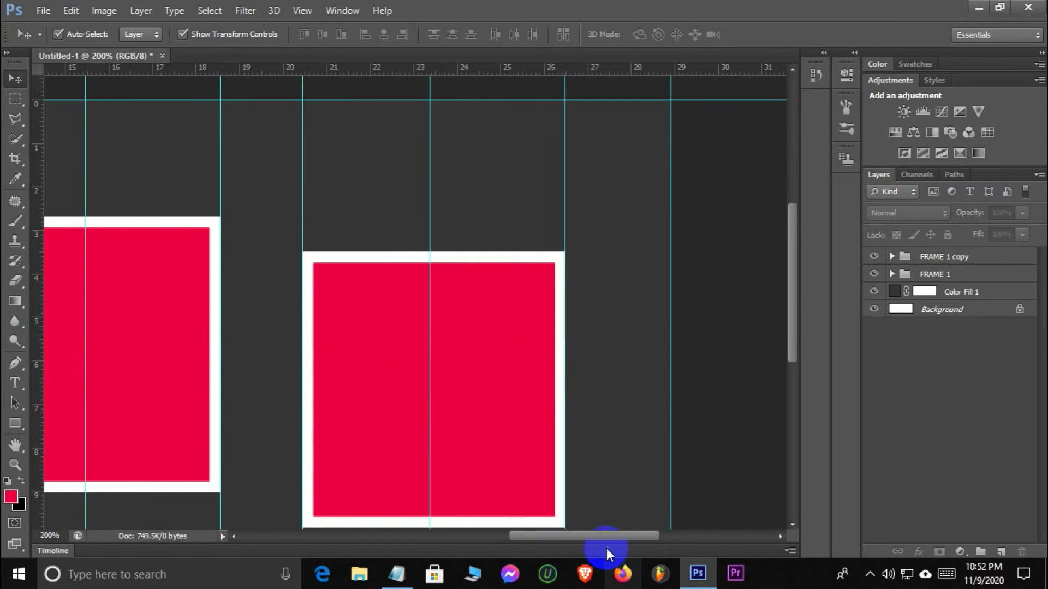
Set the foreground colour to bright blue 331ff4.
{"action": "left_click_drag", "start_coordinate": [604, 539], "coordinate": [513, 559]}
{"action": "scroll", "coordinate": [487, 285], "scroll_direction": "up", "scroll_amount": 1}
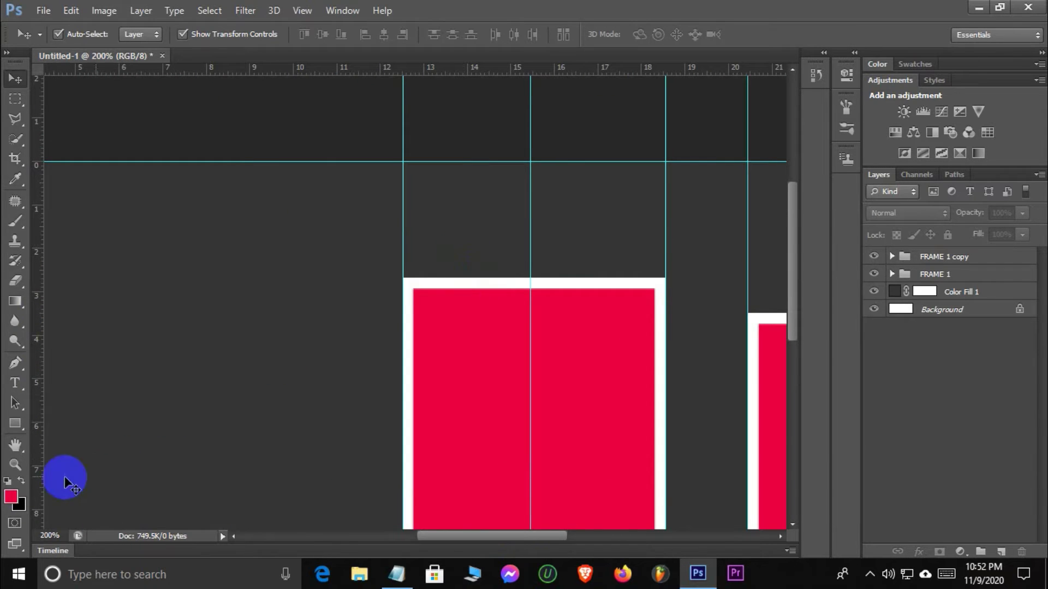
{"action": "left_click", "coordinate": [20, 497]}
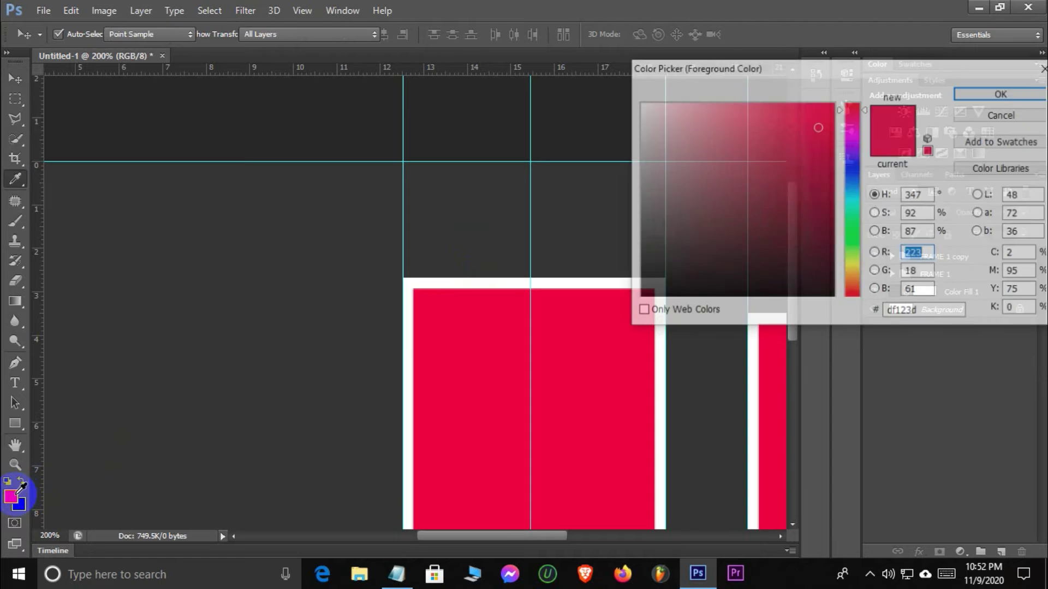
{"action": "left_click", "coordinate": [848, 164]}
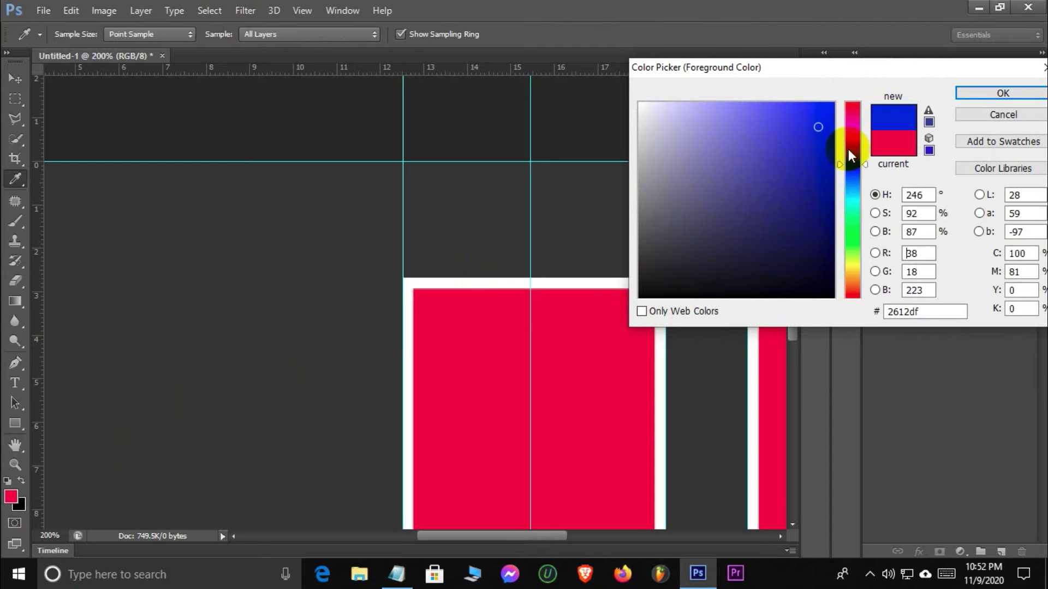
{"action": "left_click", "coordinate": [812, 119]}
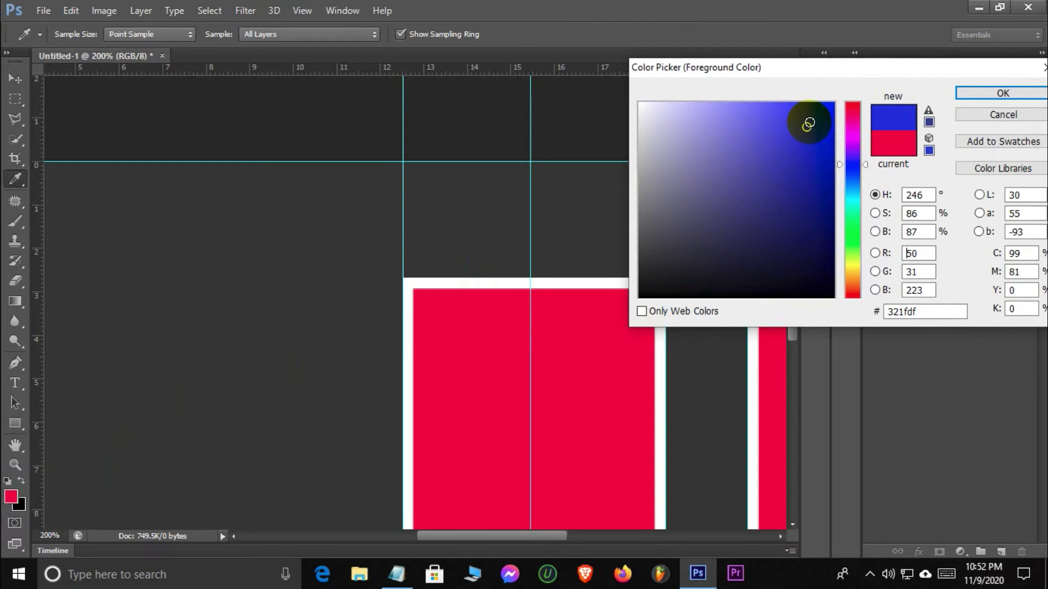
{"action": "left_click", "coordinate": [786, 120]}
{"action": "left_click_drag", "start_coordinate": [797, 121], "coordinate": [803, 120]}
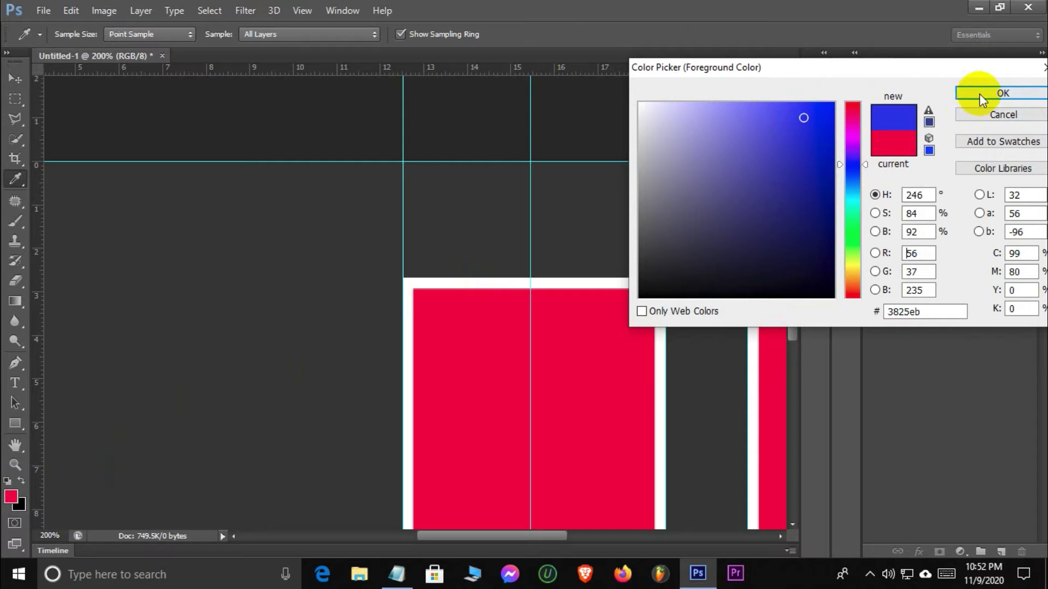
{"action": "left_click_drag", "start_coordinate": [811, 117], "coordinate": [810, 111]}
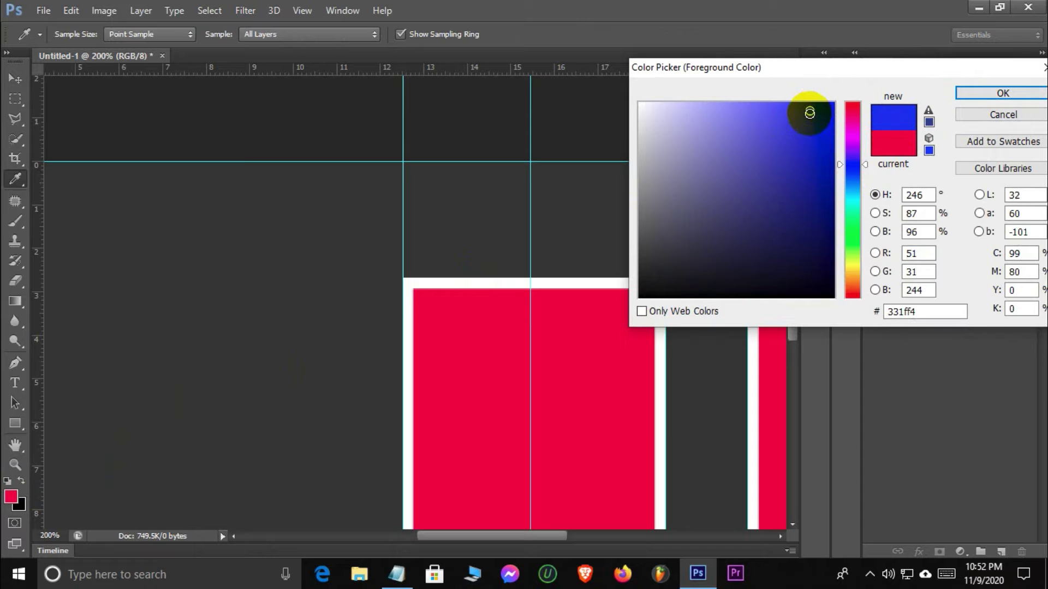
{"action": "left_click", "coordinate": [997, 95]}
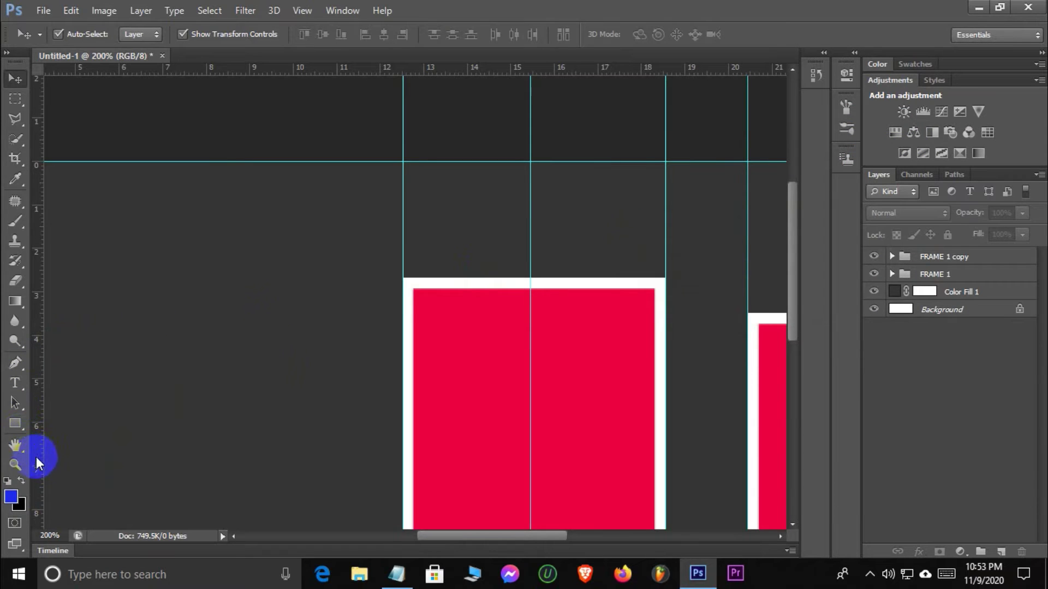
Draw a blue five-sided polygon about 12 × 12 px, pointing down, on the middle guide above the left frame.
{"action": "left_click", "coordinate": [17, 424]}
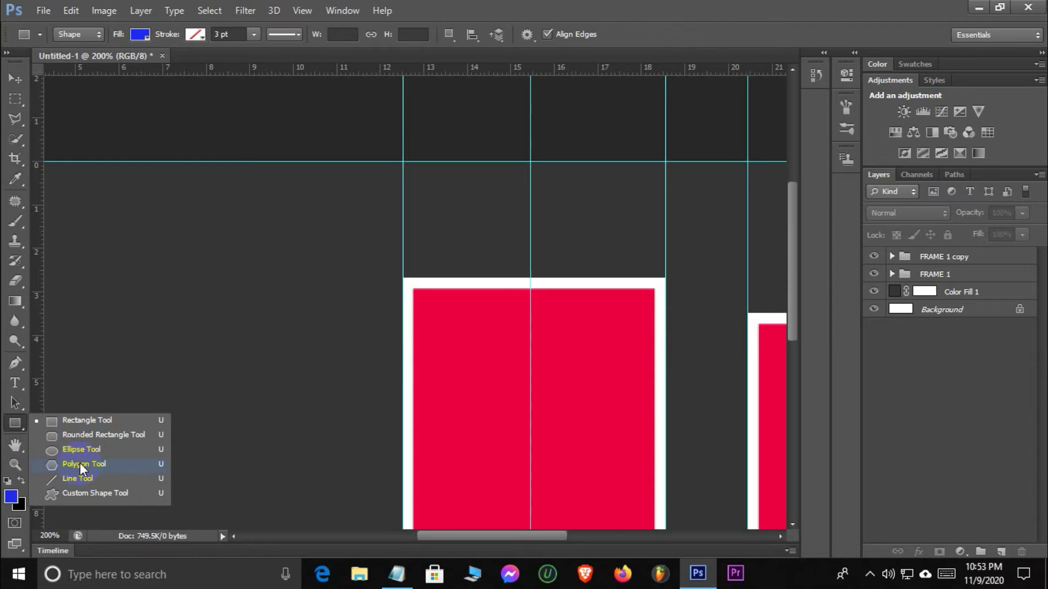
{"action": "left_click", "coordinate": [80, 464]}
{"action": "left_click_drag", "start_coordinate": [534, 185], "coordinate": [530, 194]}
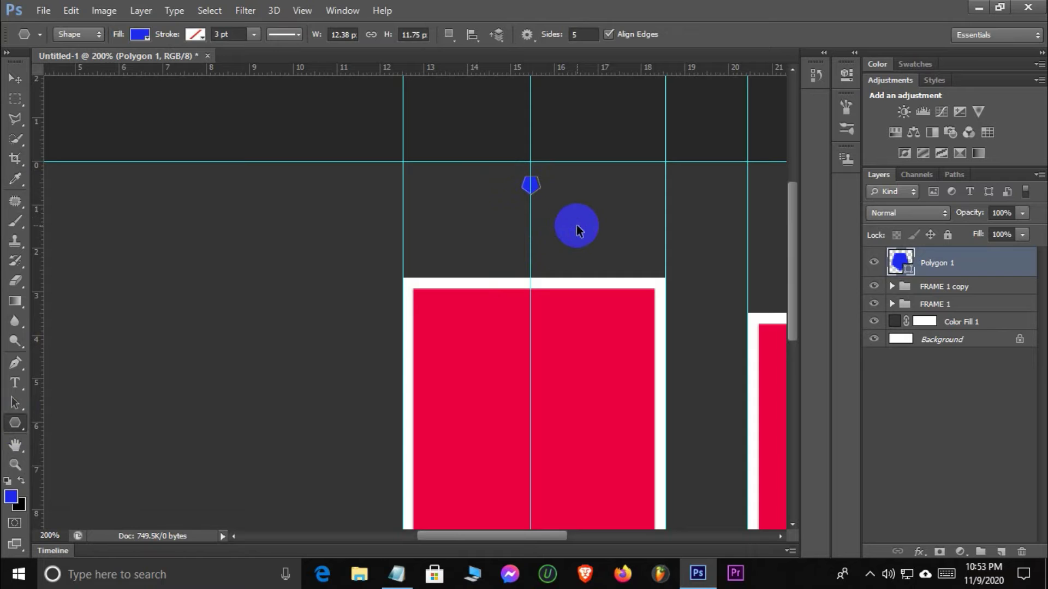
Move the blue polygon above the left frame slightly down along the middle guide.
{"action": "key", "text": "ctrl+plus"}
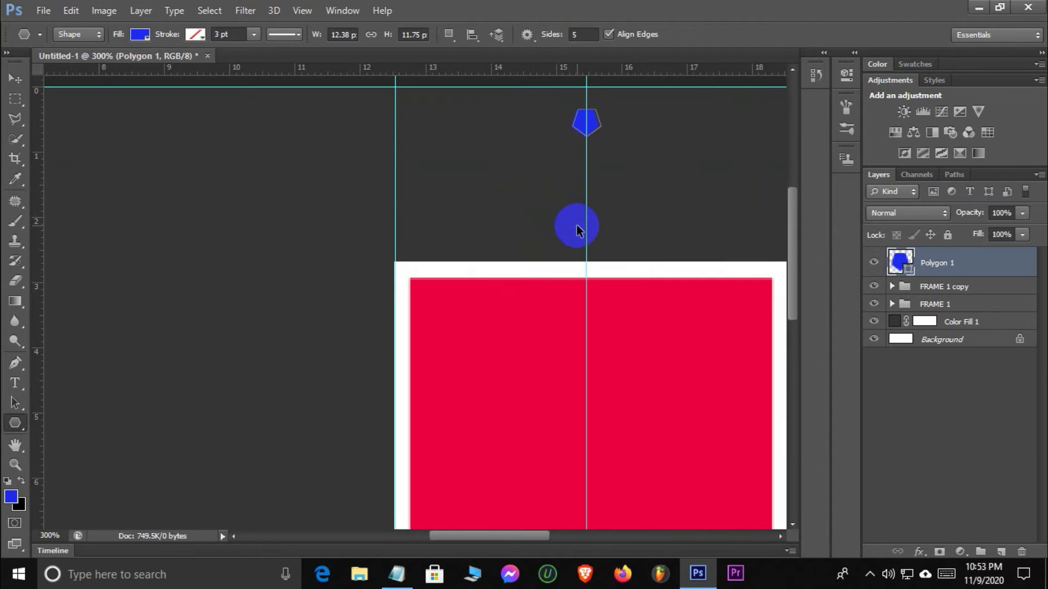
{"action": "key", "text": "ctrl+plus"}
{"action": "scroll", "coordinate": [599, 243], "scroll_direction": "up", "scroll_amount": 5}
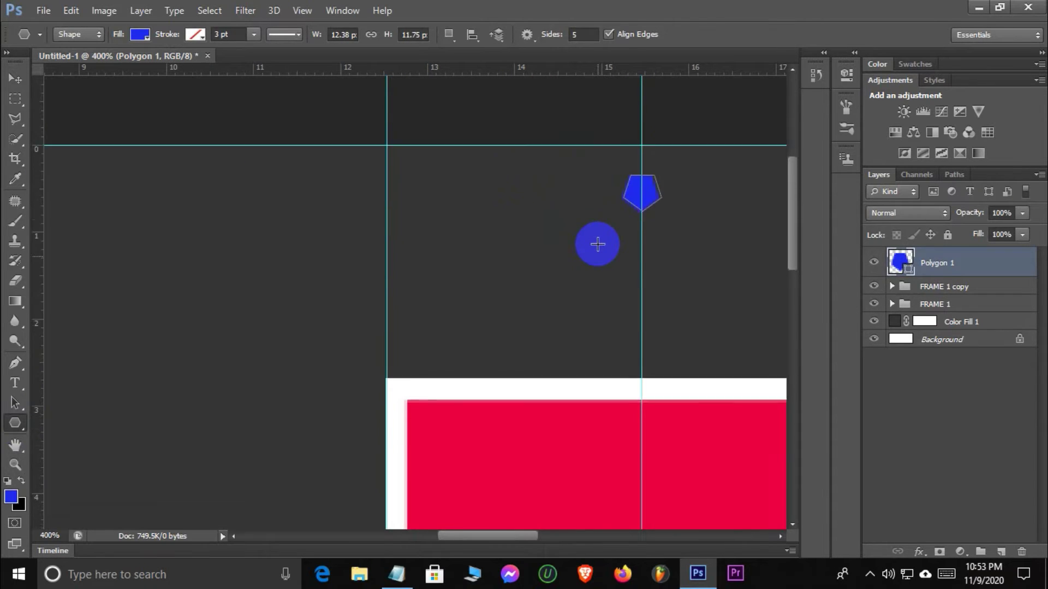
{"action": "scroll", "coordinate": [598, 244], "scroll_direction": "up", "scroll_amount": 2}
{"action": "left_click_drag", "start_coordinate": [519, 535], "coordinate": [540, 535]}
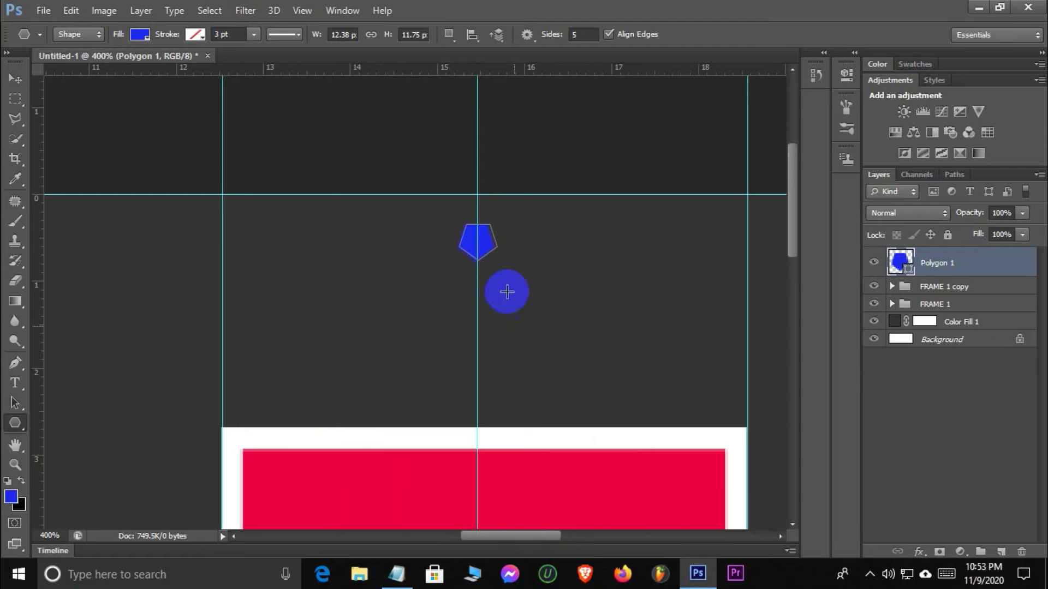
{"action": "left_click", "coordinate": [15, 79]}
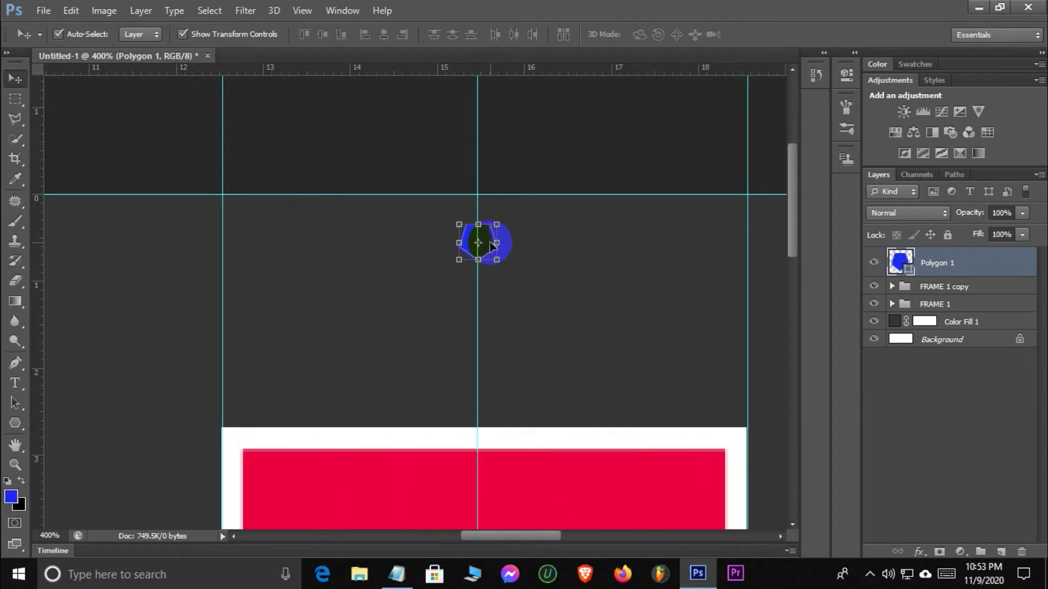
{"action": "left_click_drag", "start_coordinate": [487, 241], "coordinate": [486, 252]}
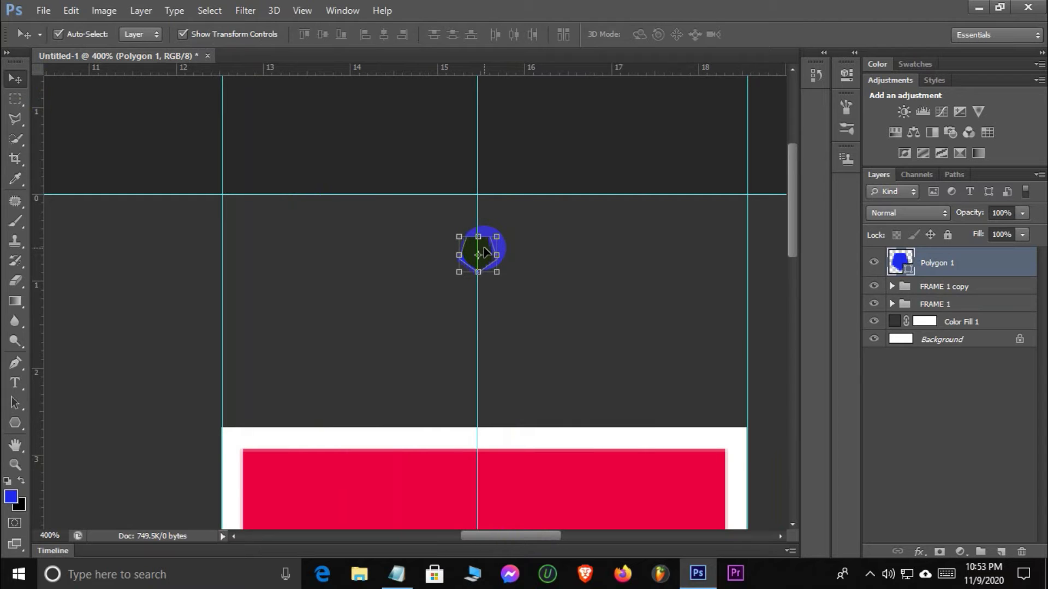
Duplicate the blue polygon and place the copy on the middle guide above the right frame.
{"action": "key", "text": "ctrl+j"}
{"action": "left_click_drag", "start_coordinate": [484, 252], "coordinate": [748, 310]}
{"action": "left_click_drag", "start_coordinate": [526, 538], "coordinate": [585, 536]}
{"action": "left_click_drag", "start_coordinate": [303, 313], "coordinate": [723, 317]}
{"action": "left_click_drag", "start_coordinate": [575, 535], "coordinate": [483, 539]}
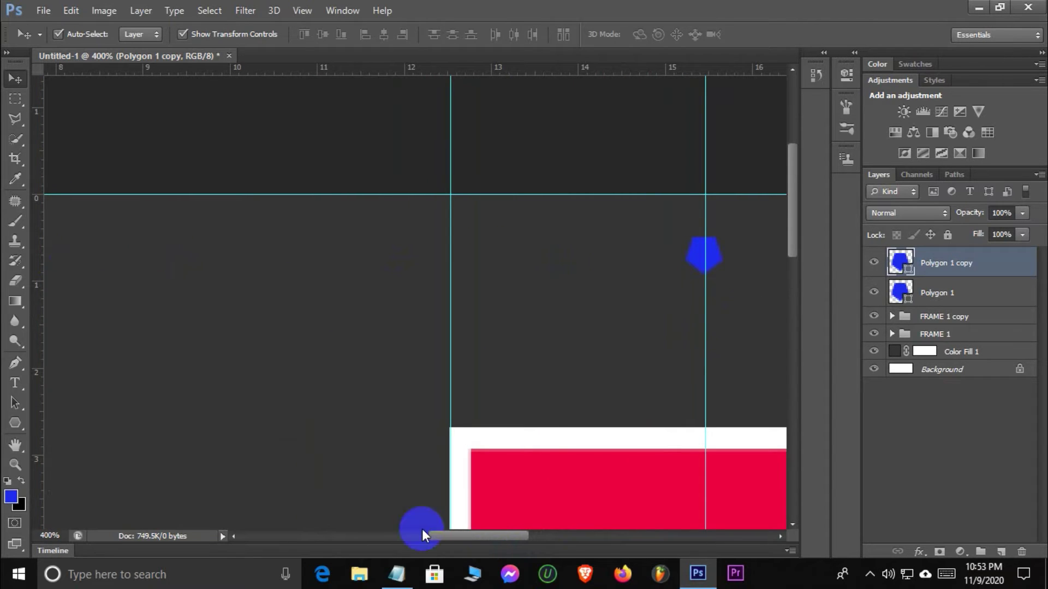
Add a horizontal guide through the left frame's top border and a vertical guide through its left border.
{"action": "left_click", "coordinate": [15, 446]}
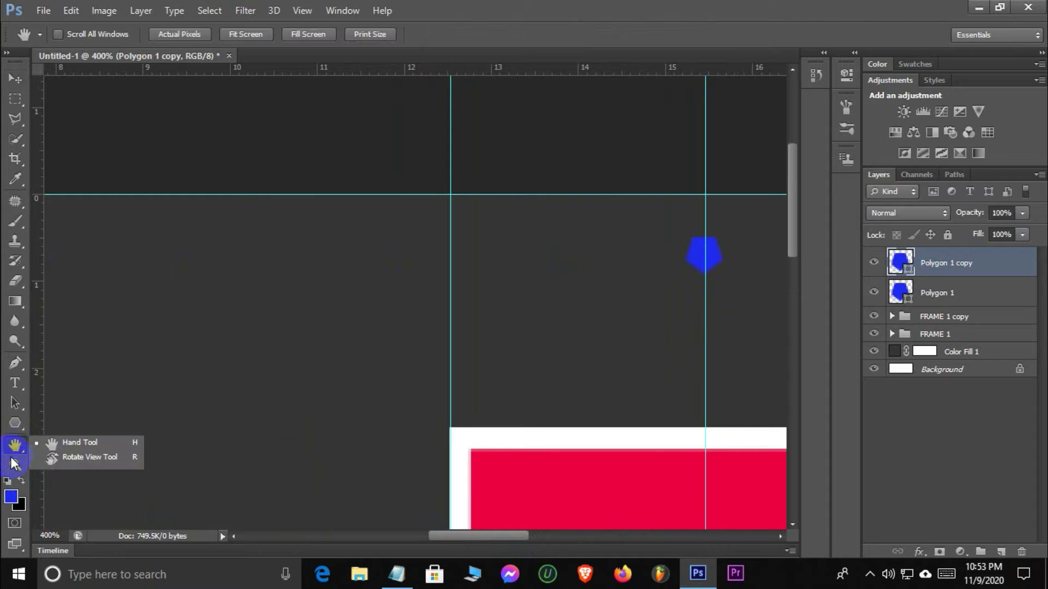
{"action": "left_click", "coordinate": [16, 423]}
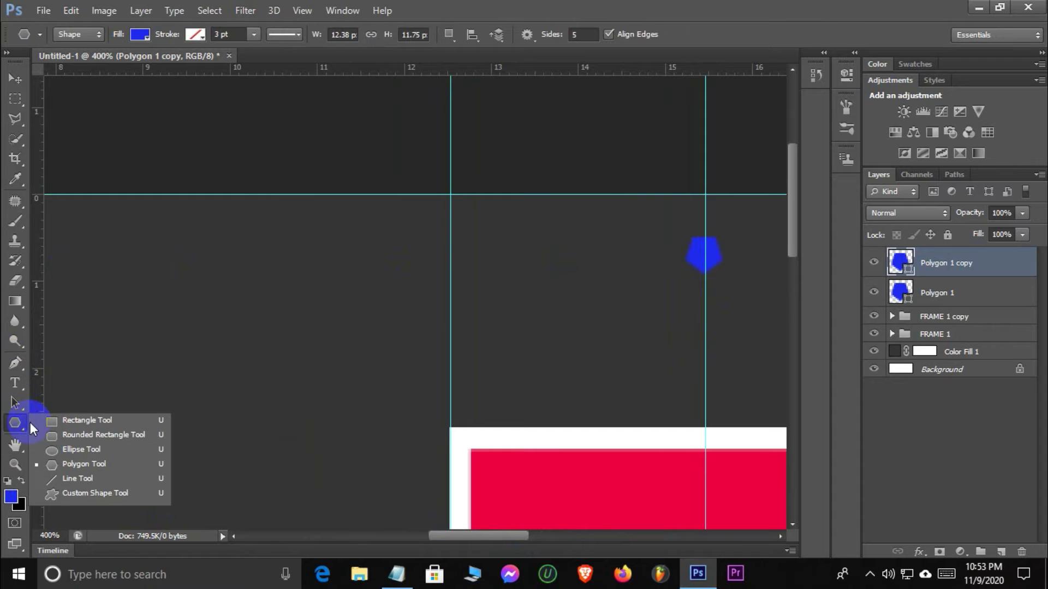
{"action": "left_click", "coordinate": [82, 479]}
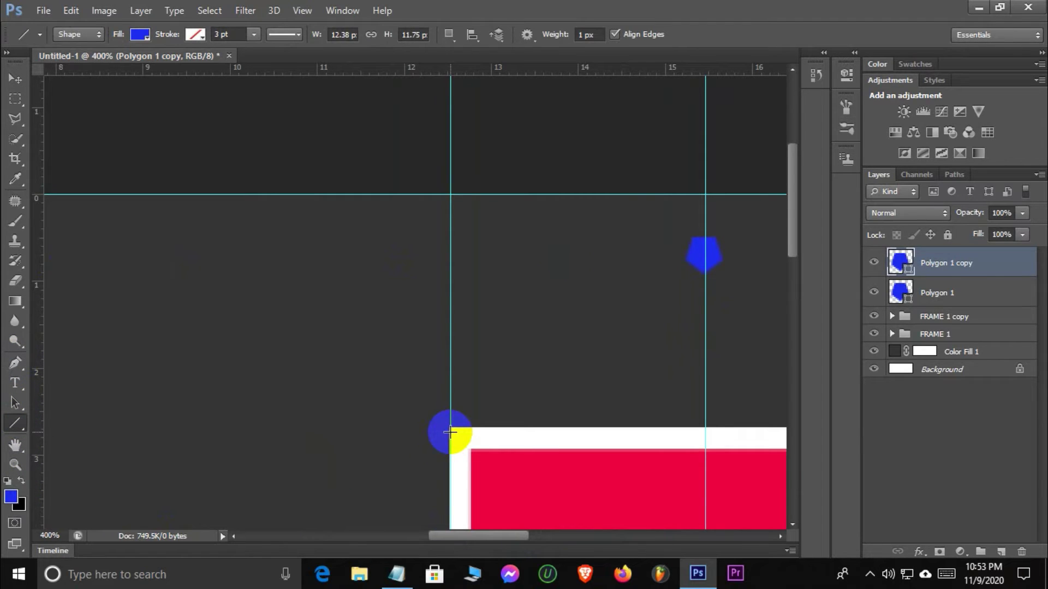
{"action": "scroll", "coordinate": [513, 333], "scroll_direction": "down", "scroll_amount": 3}
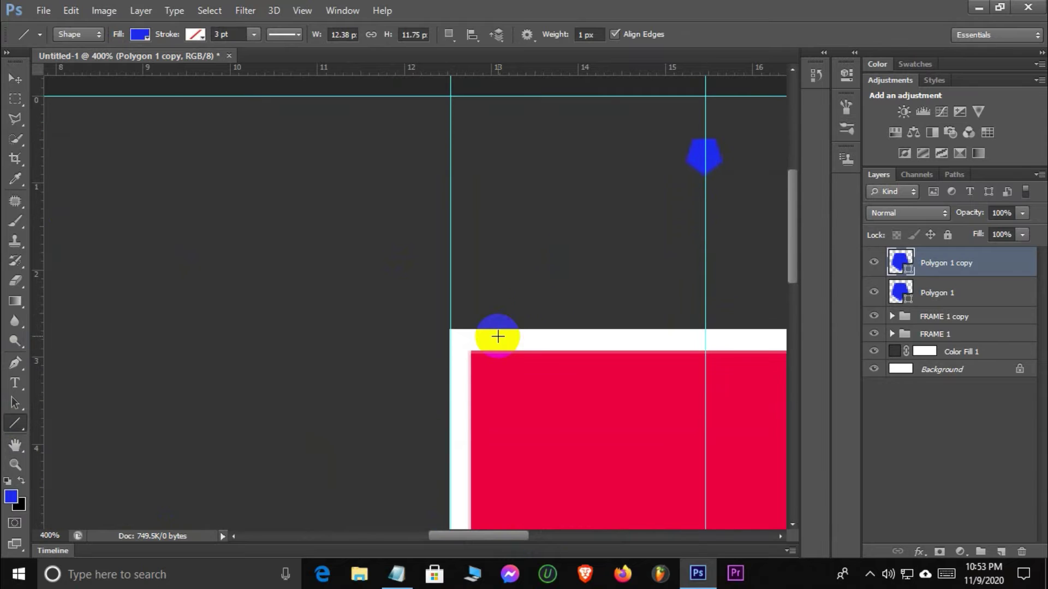
{"action": "left_click", "coordinate": [15, 80]}
{"action": "left_click_drag", "start_coordinate": [529, 74], "coordinate": [532, 351]}
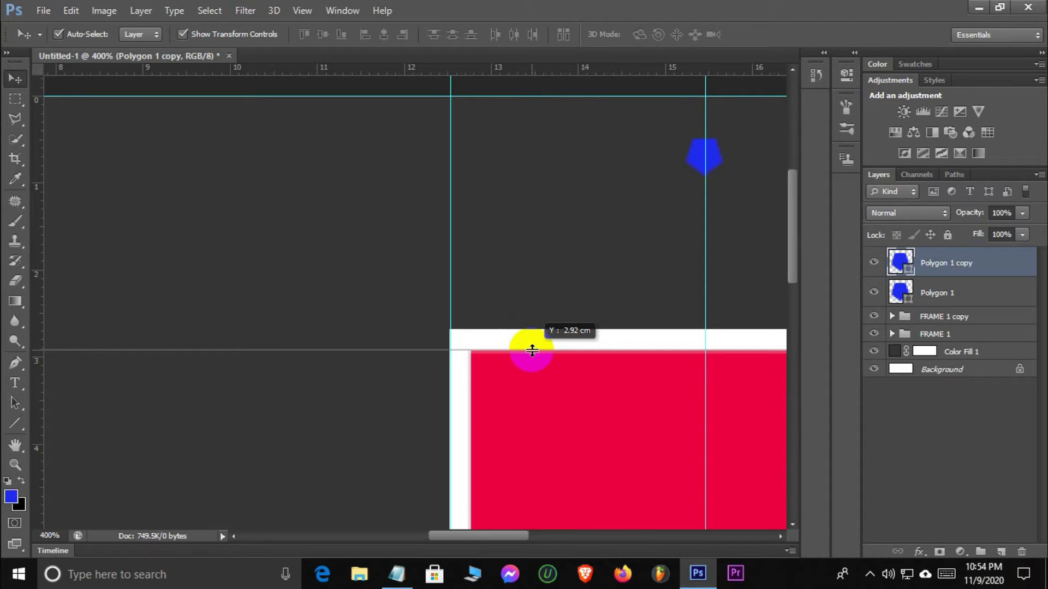
{"action": "left_click_drag", "start_coordinate": [532, 351], "coordinate": [450, 343]}
{"action": "left_click", "coordinate": [24, 422]}
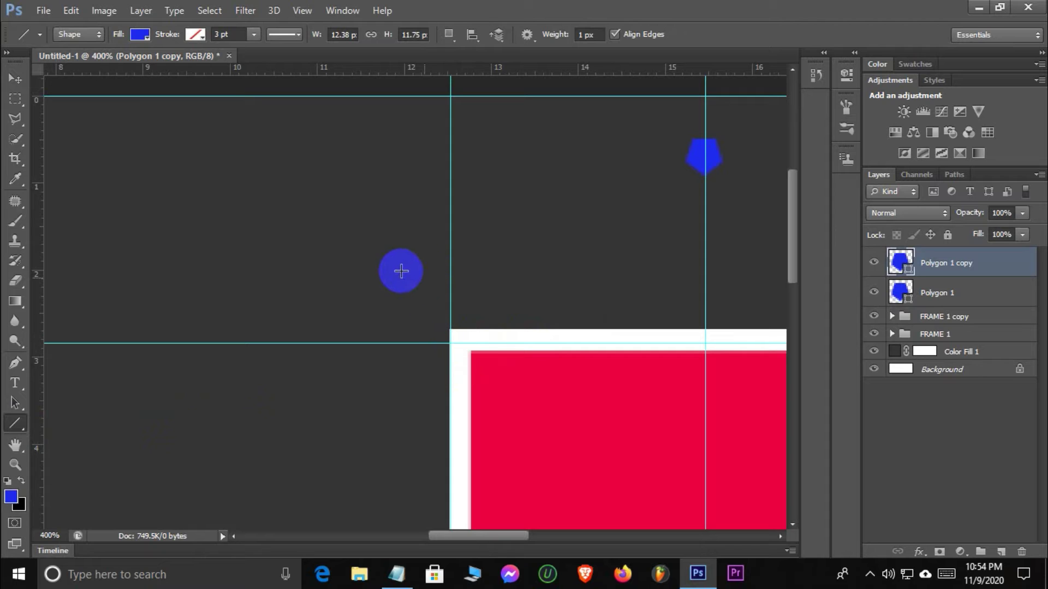
{"action": "left_click_drag", "start_coordinate": [93, 326], "coordinate": [459, 384]}
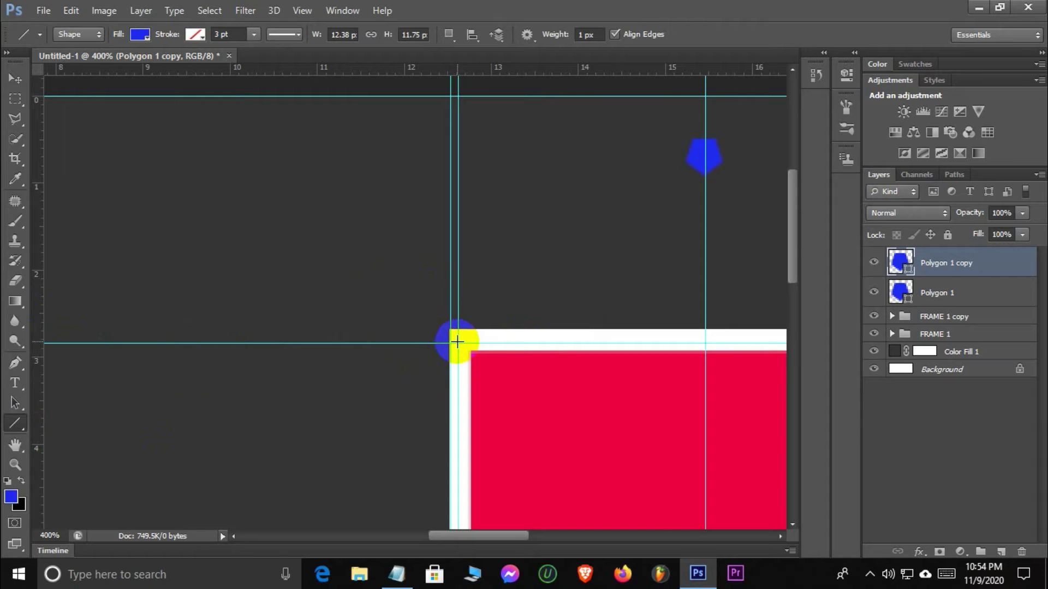
Draw a 1 px blue line from the left frame's top-left corner to the polygon and add a horizontal guide at its upper end.
{"action": "left_click_drag", "start_coordinate": [457, 342], "coordinate": [706, 150]}
{"action": "left_click_drag", "start_coordinate": [746, 70], "coordinate": [744, 150]}
{"action": "left_click_drag", "start_coordinate": [493, 535], "coordinate": [529, 538]}
Try to draw a matching 1 px line from the polygon down to the left frame's top-right corner.
{"action": "left_click_drag", "start_coordinate": [404, 156], "coordinate": [665, 343]}
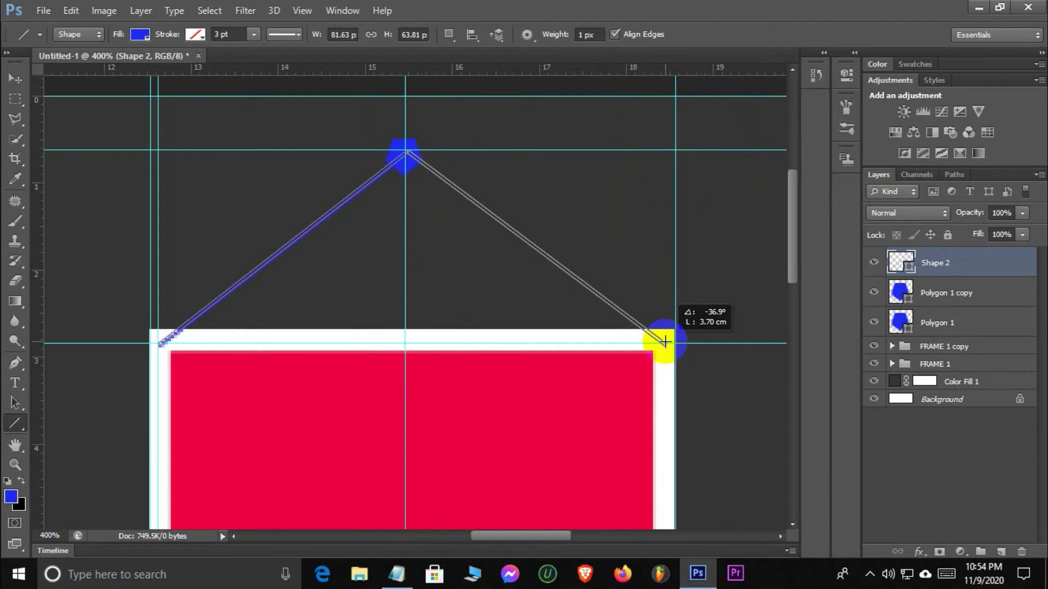
{"action": "left_click_drag", "start_coordinate": [665, 342], "coordinate": [672, 343]}
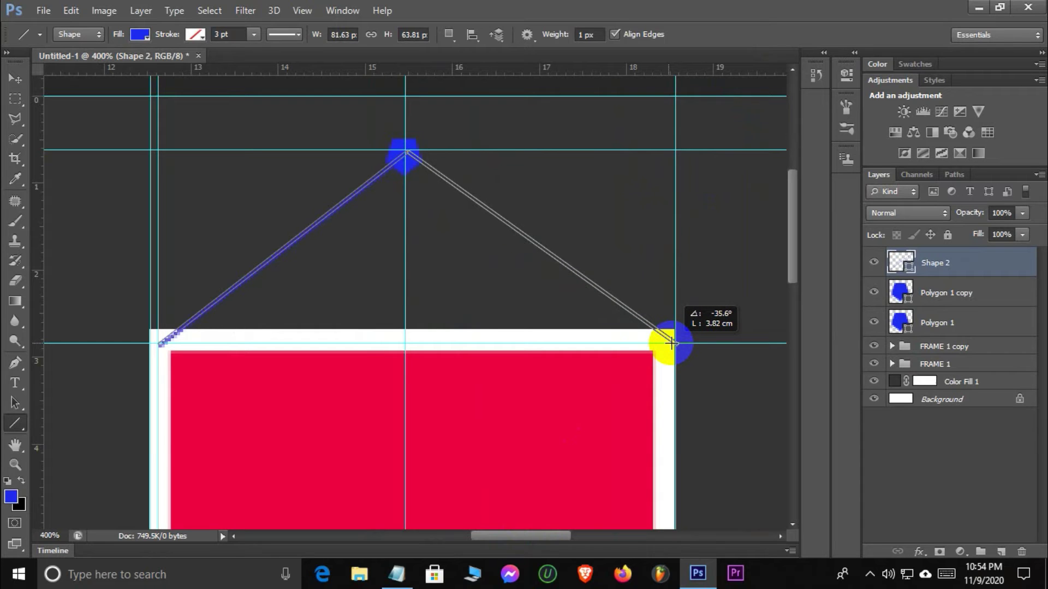
{"action": "left_click_drag", "start_coordinate": [672, 342], "coordinate": [669, 340]}
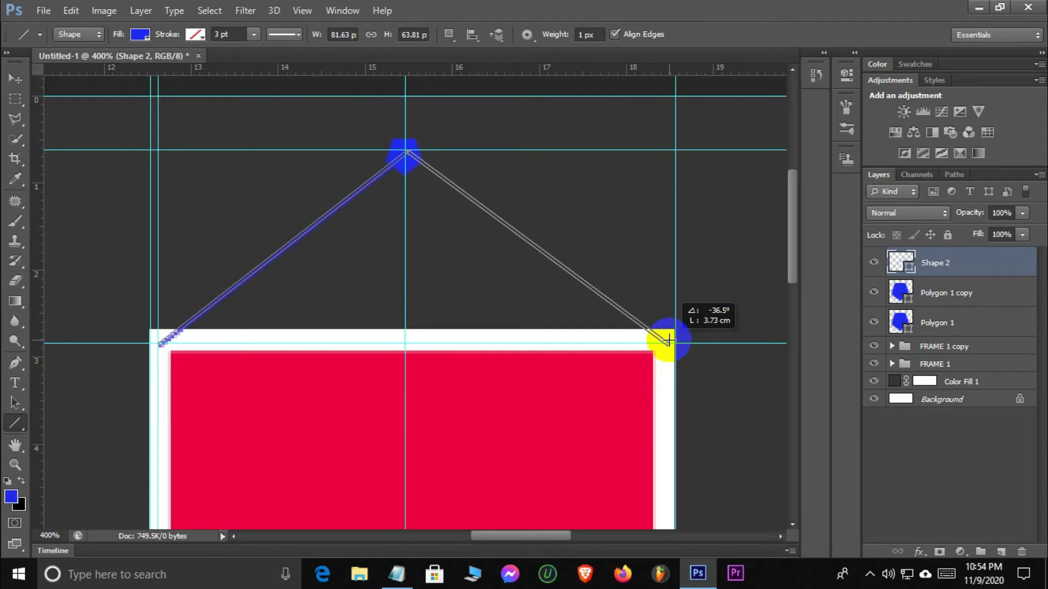
{"action": "left_click_drag", "start_coordinate": [669, 341], "coordinate": [669, 341]}
{"action": "left_click", "coordinate": [161, 345]}
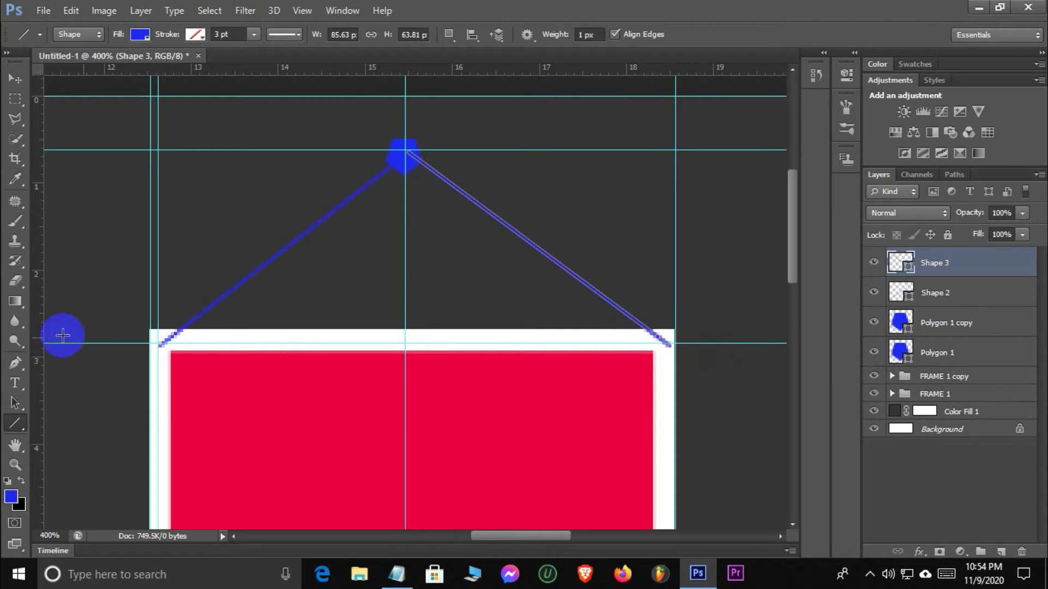
Replace the right-hand line with one running from the polygon to a new vertical guide through the left frame's right border.
{"action": "left_click_drag", "start_coordinate": [40, 334], "coordinate": [662, 465]}
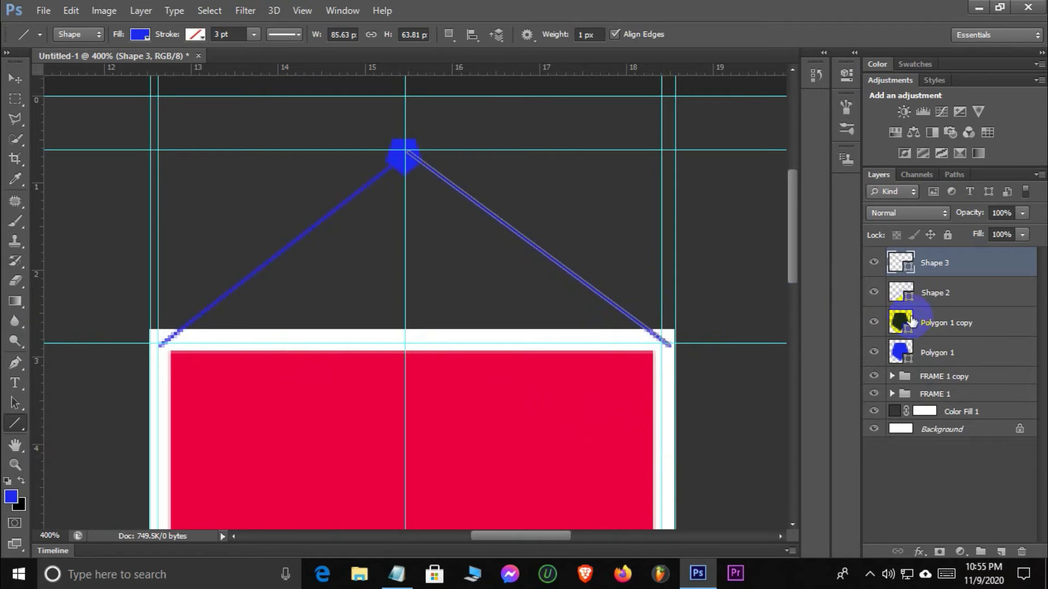
{"action": "key", "text": "Delete"}
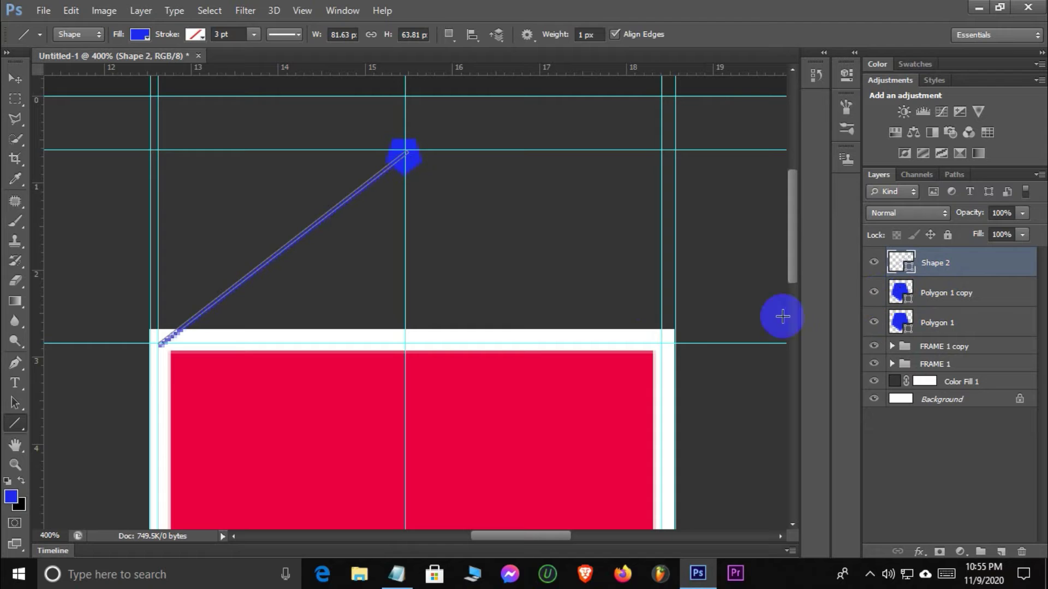
{"action": "left_click", "coordinate": [12, 81]}
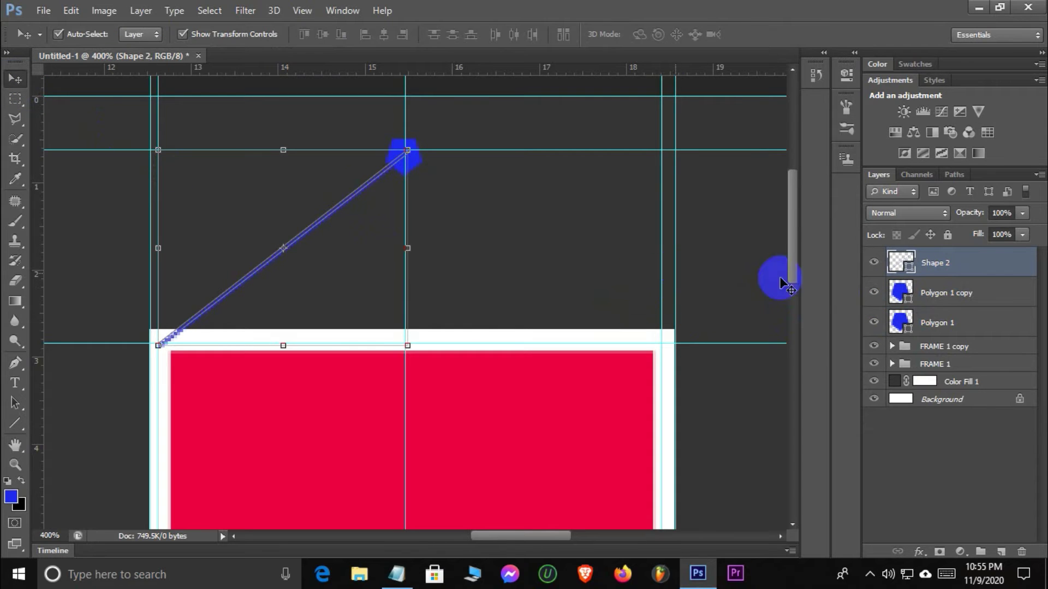
{"action": "left_click_drag", "start_coordinate": [663, 211], "coordinate": [665, 213]}
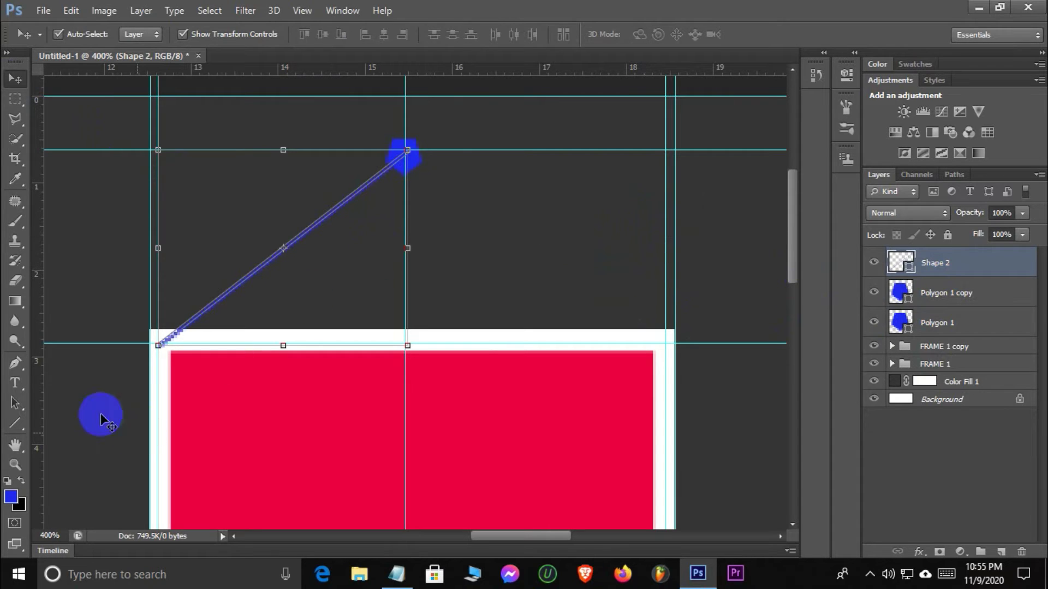
{"action": "left_click", "coordinate": [15, 423]}
{"action": "left_click_drag", "start_coordinate": [405, 153], "coordinate": [668, 344]}
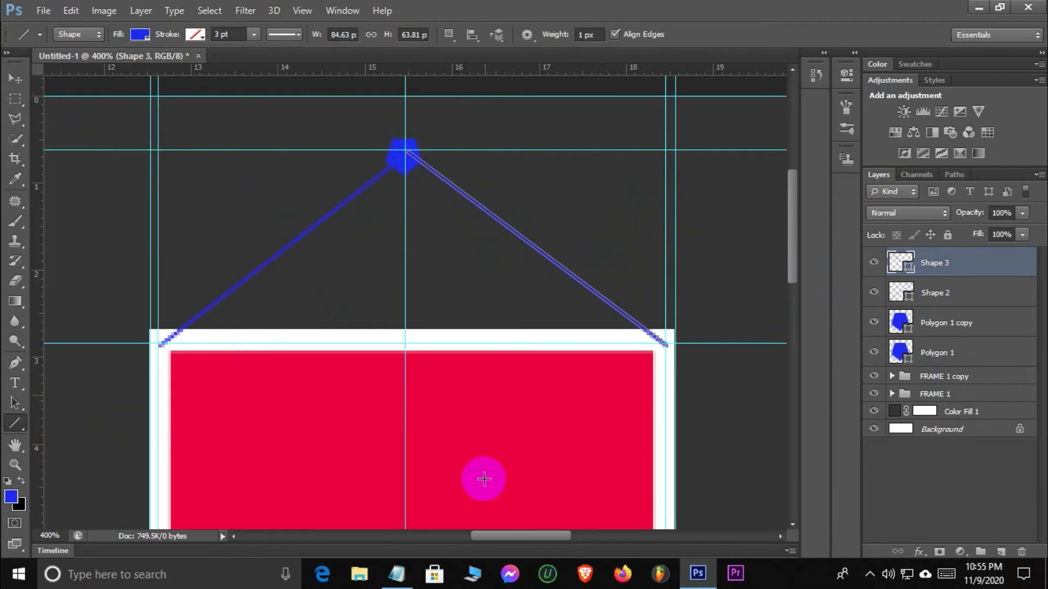
Create a new layer group and move Shape 3, Shape 2 and both polygon layers into it.
{"action": "left_click", "coordinate": [981, 553]}
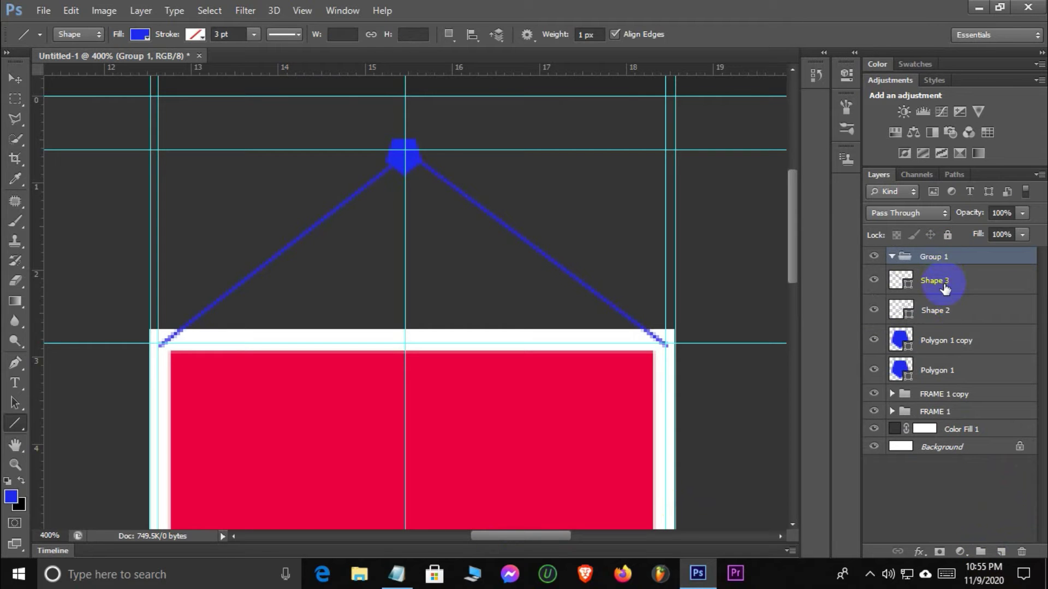
{"action": "left_click_drag", "start_coordinate": [945, 288], "coordinate": [934, 259]}
{"action": "left_click_drag", "start_coordinate": [940, 319], "coordinate": [950, 264]}
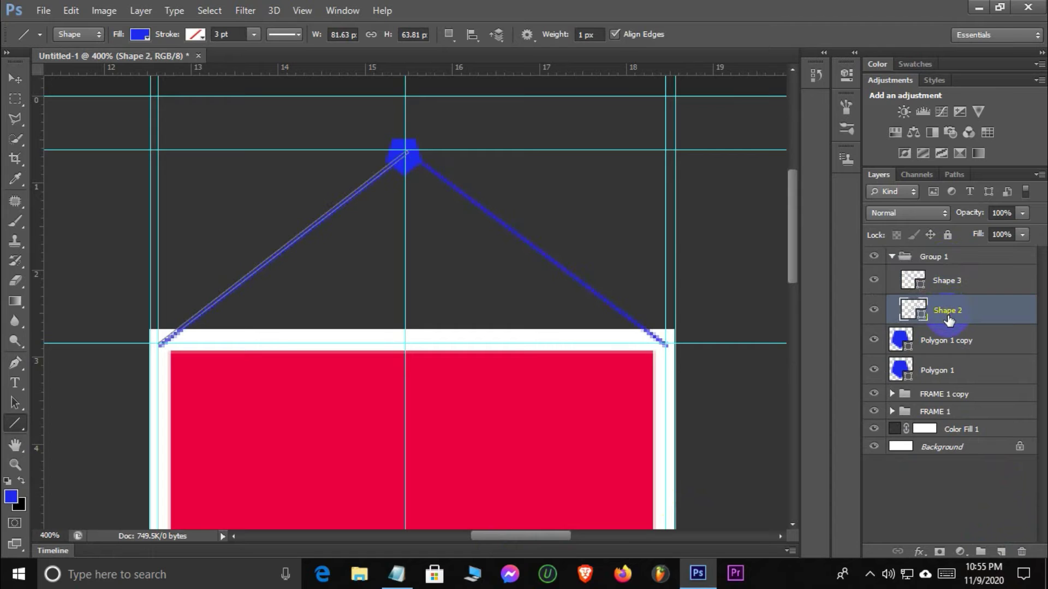
{"action": "left_click_drag", "start_coordinate": [947, 342], "coordinate": [943, 261]}
{"action": "left_click_drag", "start_coordinate": [927, 370], "coordinate": [951, 270]}
Move the Polygon 1 copy layer out of Group 1 and place it directly above the FRAME 1 copy group.
{"action": "left_click", "coordinate": [946, 369]}
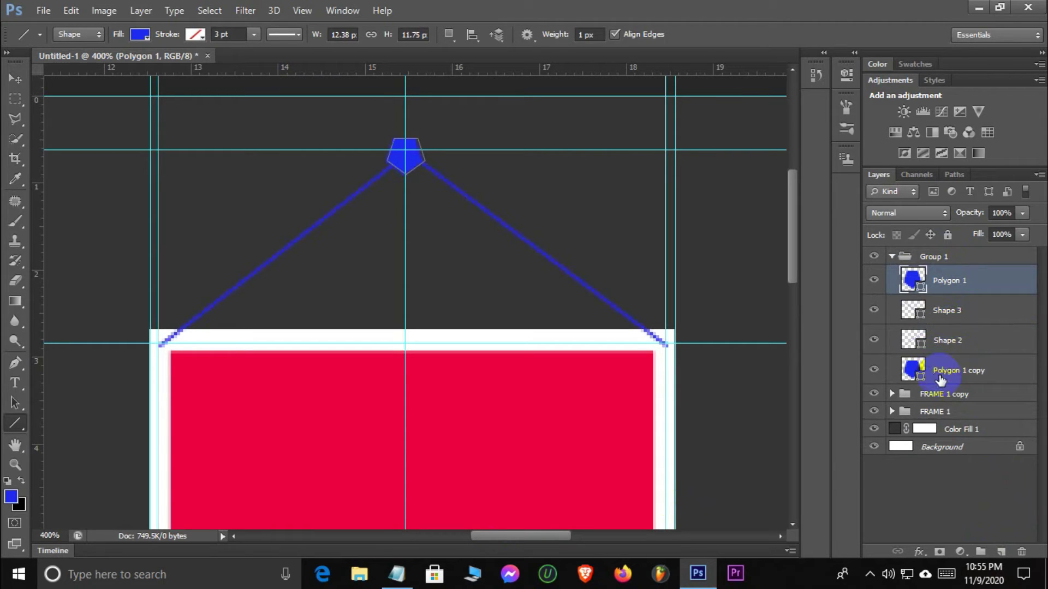
{"action": "left_click", "coordinate": [941, 381]}
{"action": "left_click_drag", "start_coordinate": [940, 380], "coordinate": [930, 394]}
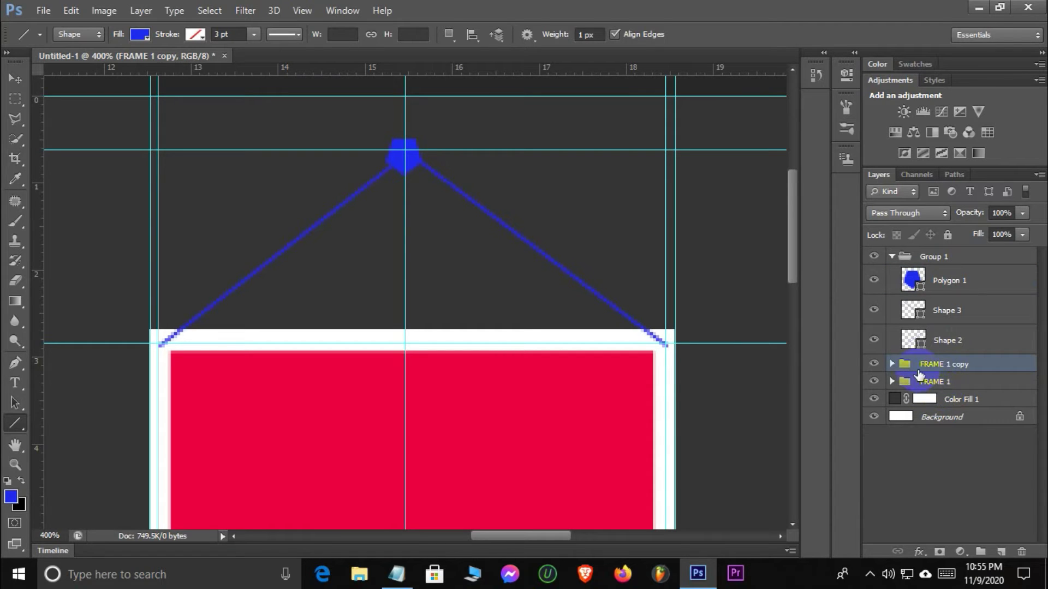
{"action": "left_click", "coordinate": [892, 364]}
{"action": "left_click_drag", "start_coordinate": [919, 445], "coordinate": [943, 354]}
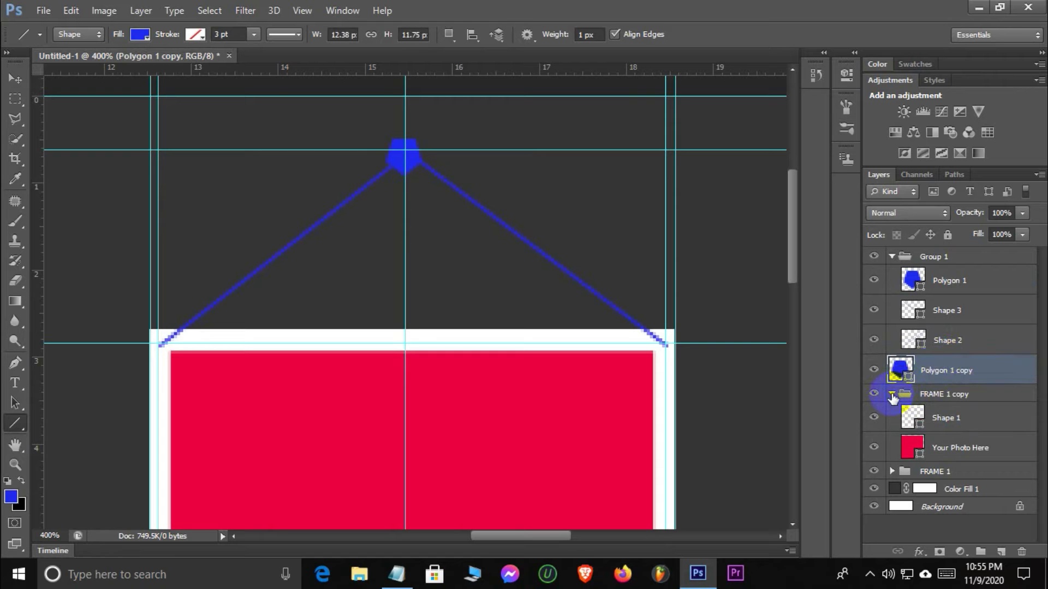
{"action": "left_click", "coordinate": [892, 394]}
Collapse Group 1 and move it beneath the FRAME 1 group so the hanging lines sit behind the frames.
{"action": "left_click", "coordinate": [942, 320]}
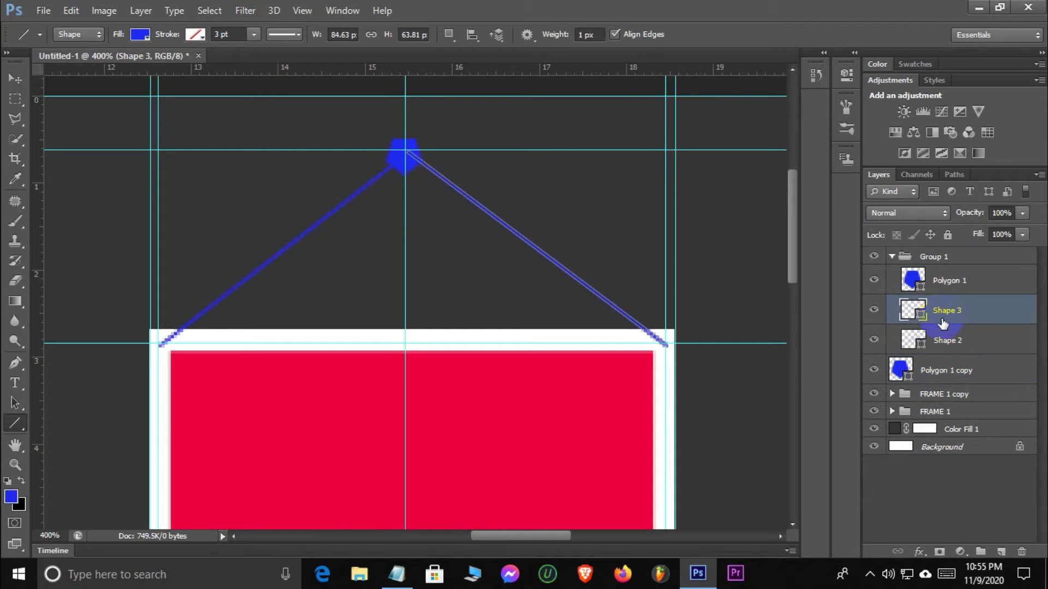
{"action": "left_click", "coordinate": [945, 341]}
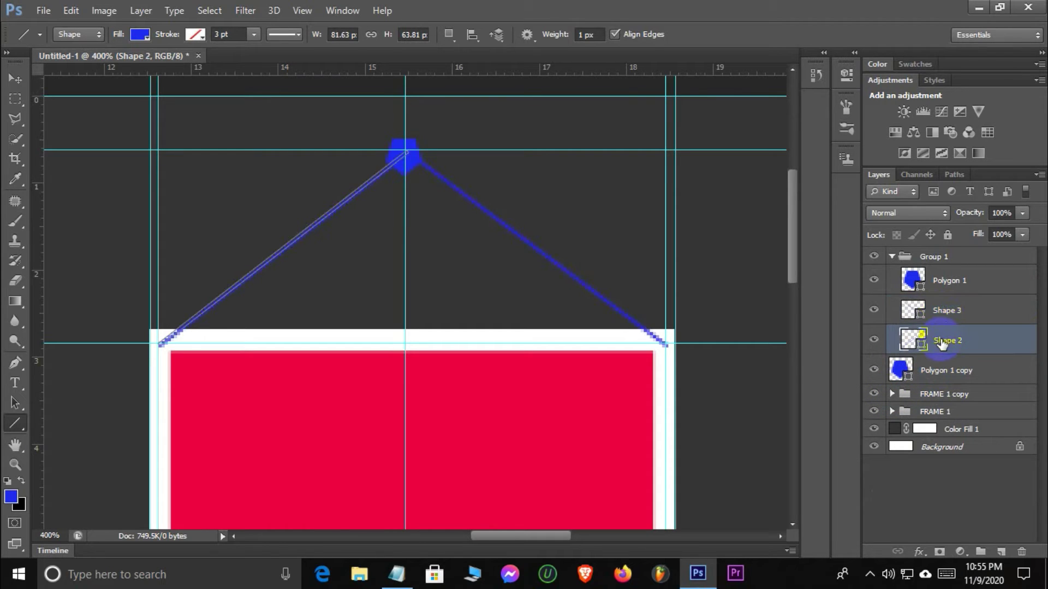
{"action": "left_click", "coordinate": [891, 256]}
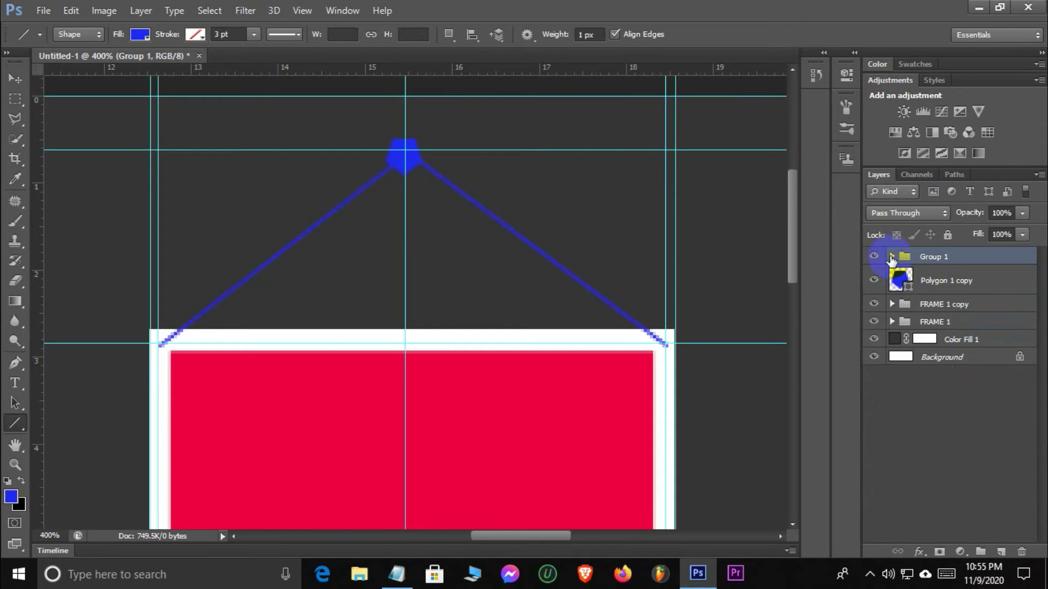
{"action": "left_click", "coordinate": [923, 425]}
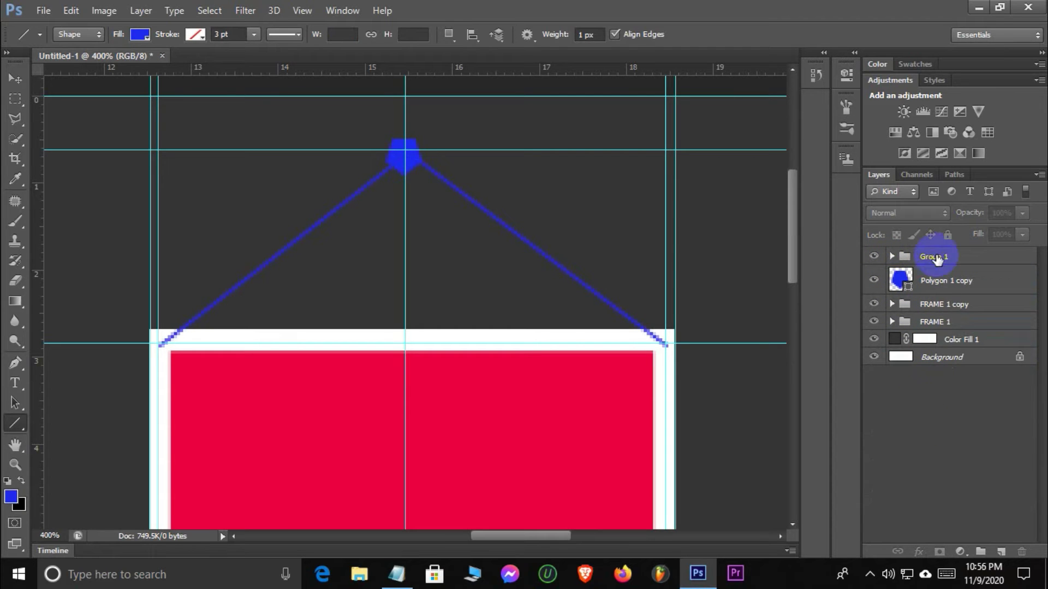
{"action": "left_click_drag", "start_coordinate": [937, 260], "coordinate": [937, 331]}
{"action": "left_click", "coordinate": [947, 450]}
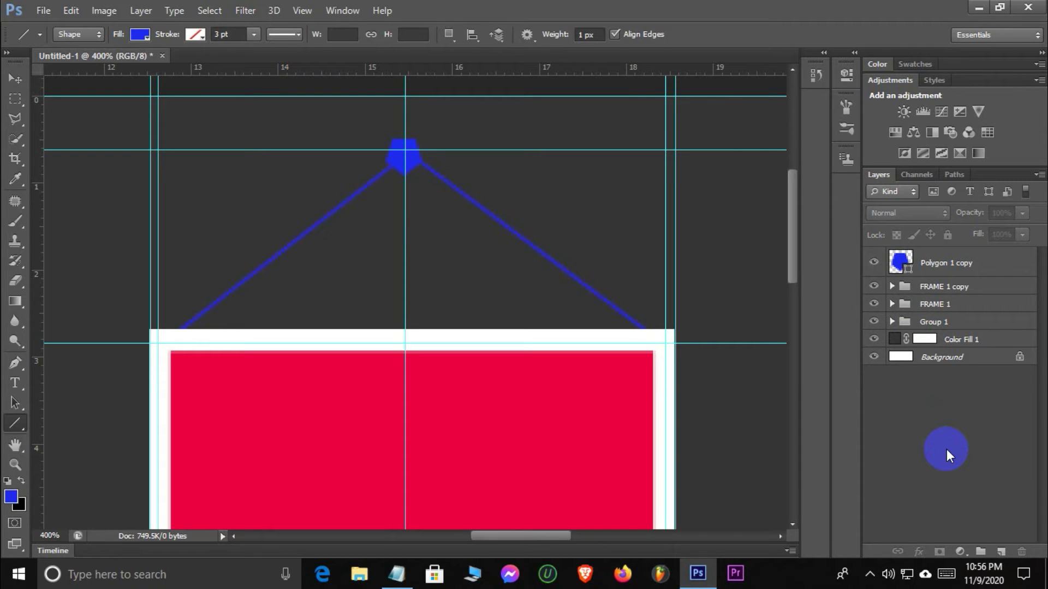
Add a vertical guide through the middle of the right frame's left border.
{"action": "left_click_drag", "start_coordinate": [519, 539], "coordinate": [603, 538]}
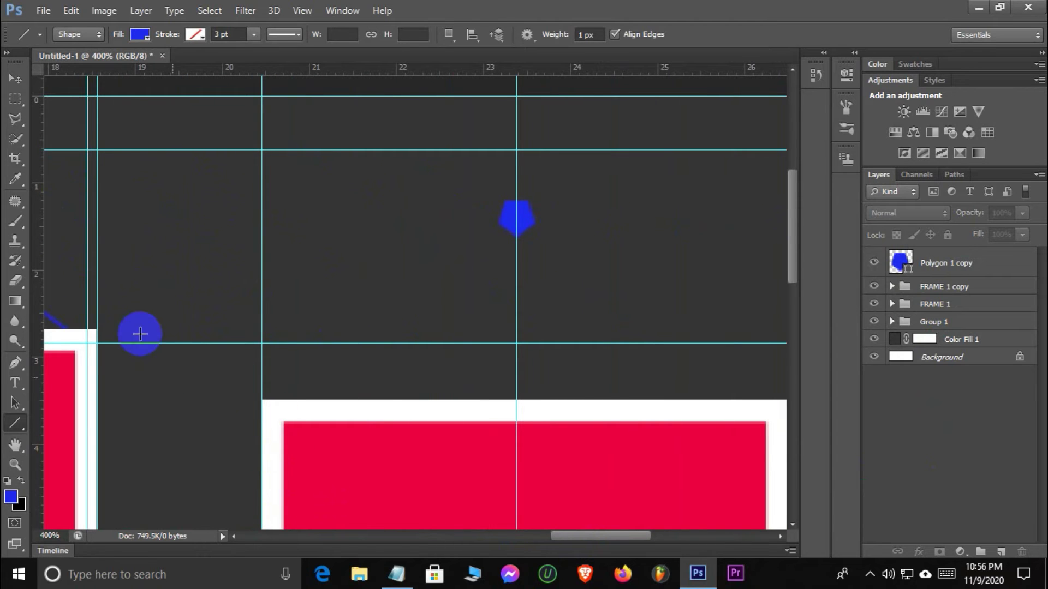
{"action": "left_click_drag", "start_coordinate": [39, 303], "coordinate": [284, 382]}
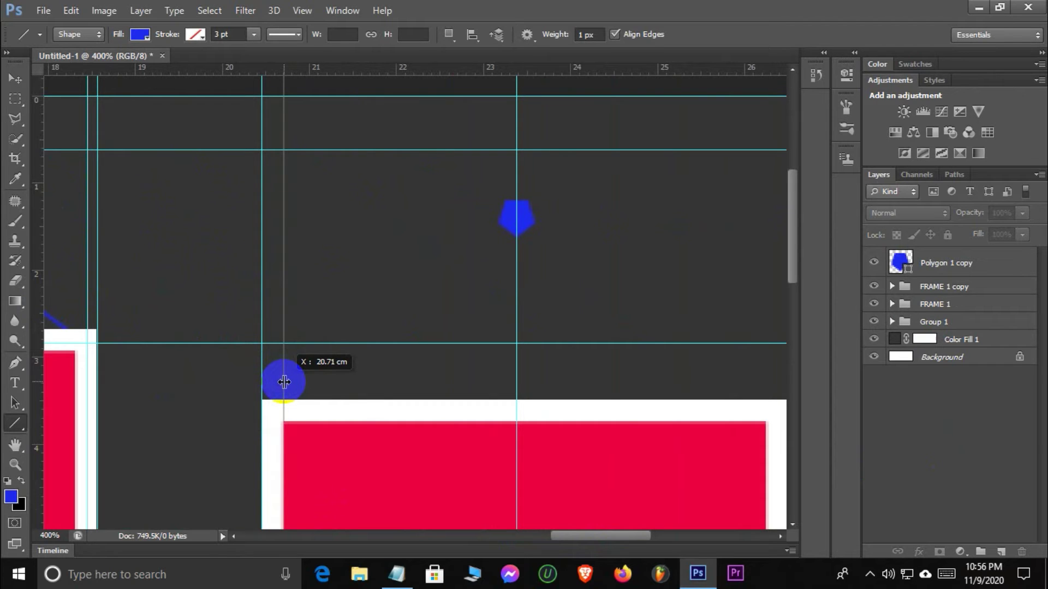
{"action": "left_click_drag", "start_coordinate": [284, 382], "coordinate": [274, 385]}
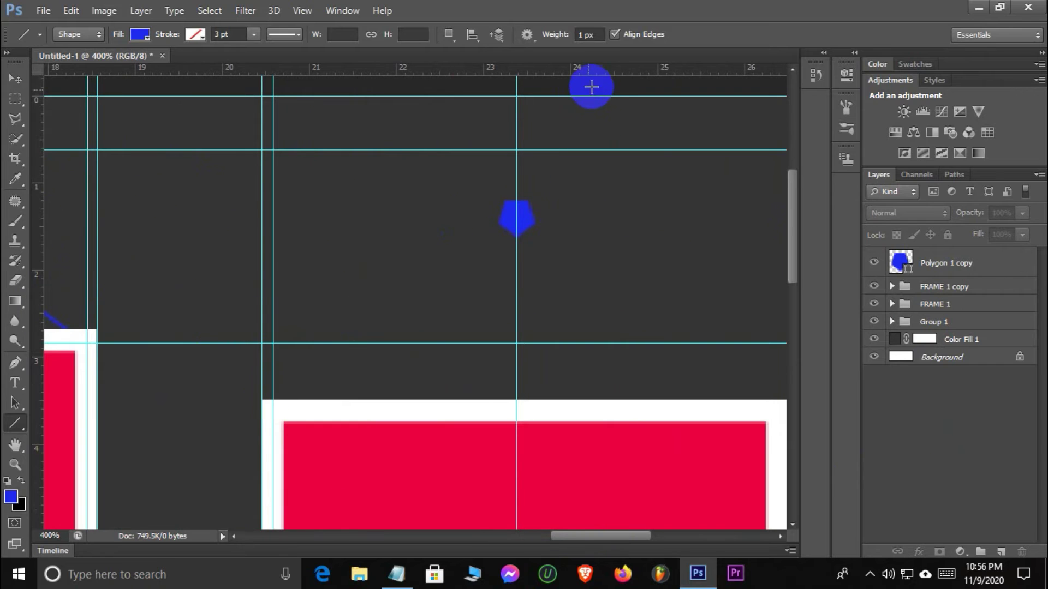
Add guides through the right frame's top and right borders and the polygon's centre, then draw two blue lines from the polygon to the frame's upper corners.
{"action": "left_click_drag", "start_coordinate": [603, 72], "coordinate": [577, 413]}
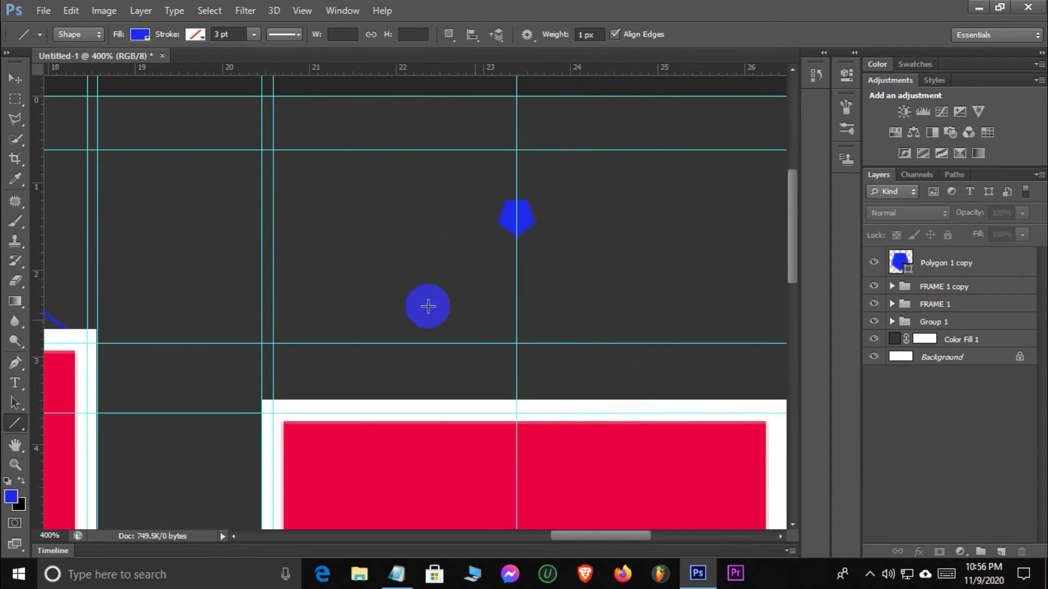
{"action": "left_click_drag", "start_coordinate": [45, 237], "coordinate": [778, 419]}
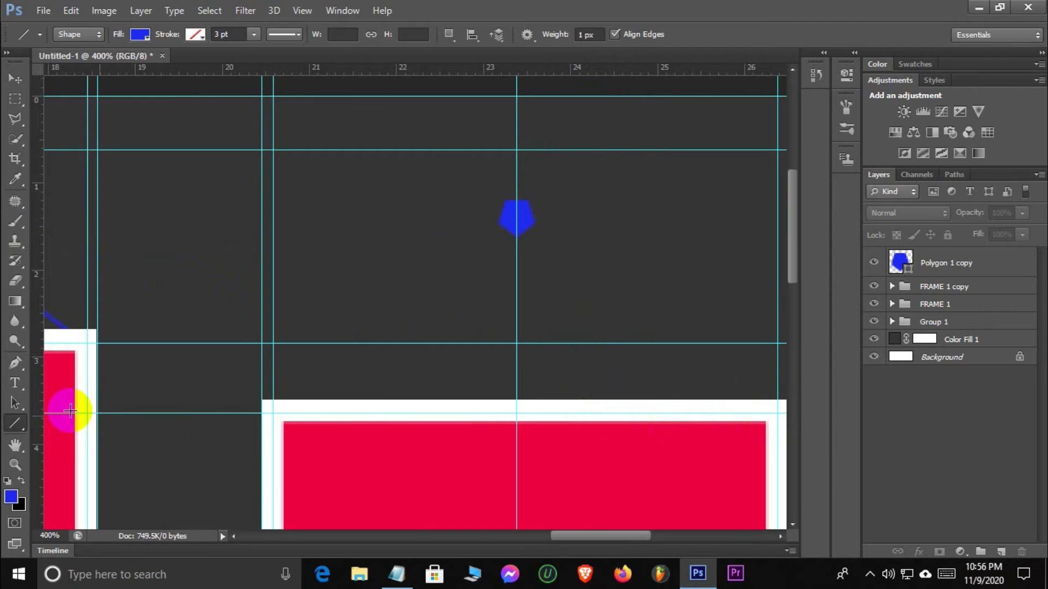
{"action": "left_click_drag", "start_coordinate": [274, 412], "coordinate": [514, 214]}
{"action": "left_click_drag", "start_coordinate": [642, 71], "coordinate": [630, 221]}
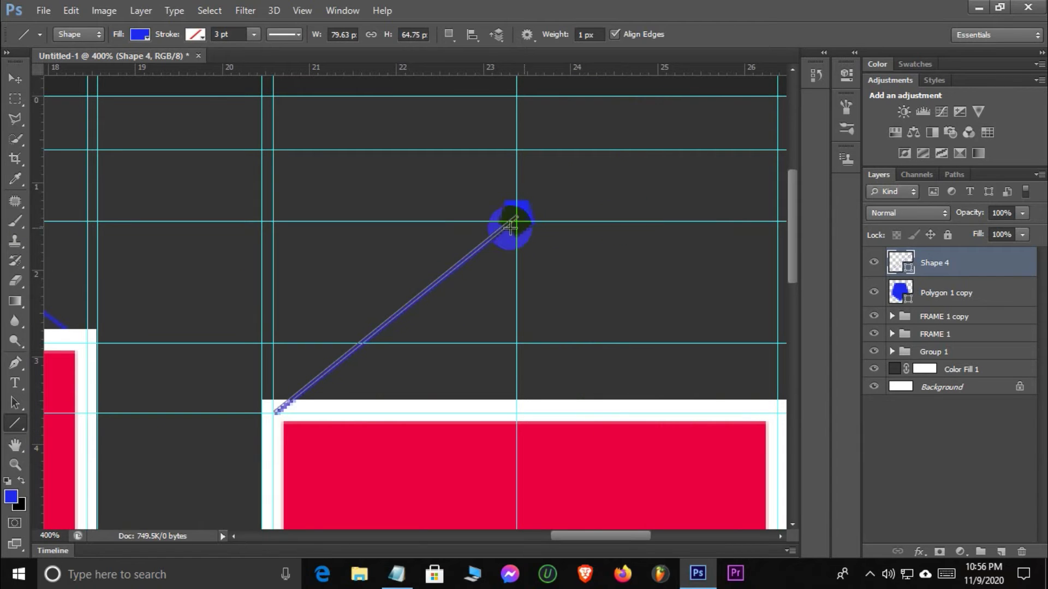
{"action": "left_click_drag", "start_coordinate": [516, 218], "coordinate": [776, 416]}
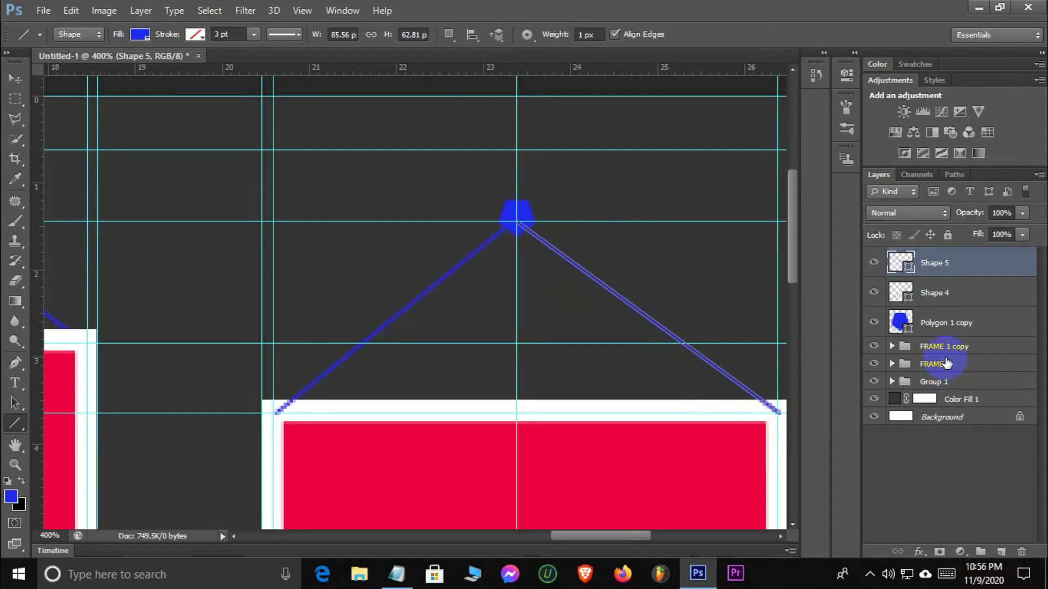
Create a new layer group holding Shape 5, Shape 4 and Polygon 1 copy, and place it collapsed beneath Group 1.
{"action": "left_click", "coordinate": [980, 556]}
{"action": "left_click_drag", "start_coordinate": [942, 292], "coordinate": [931, 257]}
{"action": "left_click_drag", "start_coordinate": [944, 311], "coordinate": [935, 265]}
{"action": "mouse_move", "coordinate": [944, 339]}
{"action": "left_mouse_down"}
{"action": "mouse_move", "coordinate": [930, 271]}
{"action": "mouse_move", "coordinate": [900, 262]}
{"action": "mouse_move", "coordinate": [948, 324]}
{"action": "mouse_move", "coordinate": [948, 343]}
{"action": "mouse_move", "coordinate": [951, 322]}
{"action": "left_mouse_up"}
{"action": "left_click", "coordinate": [892, 257]}
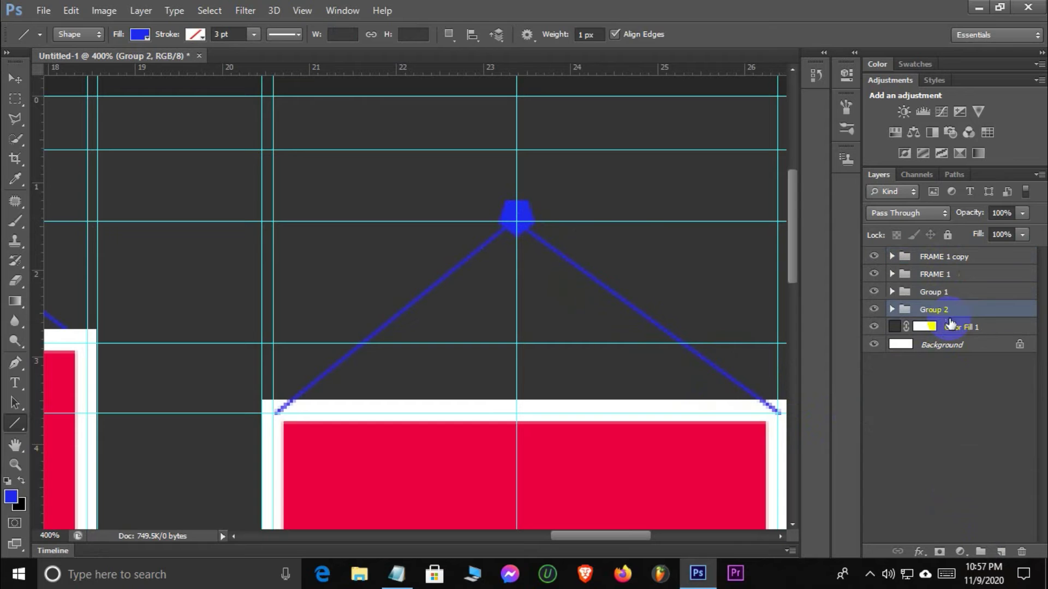
{"action": "left_click", "coordinate": [950, 387]}
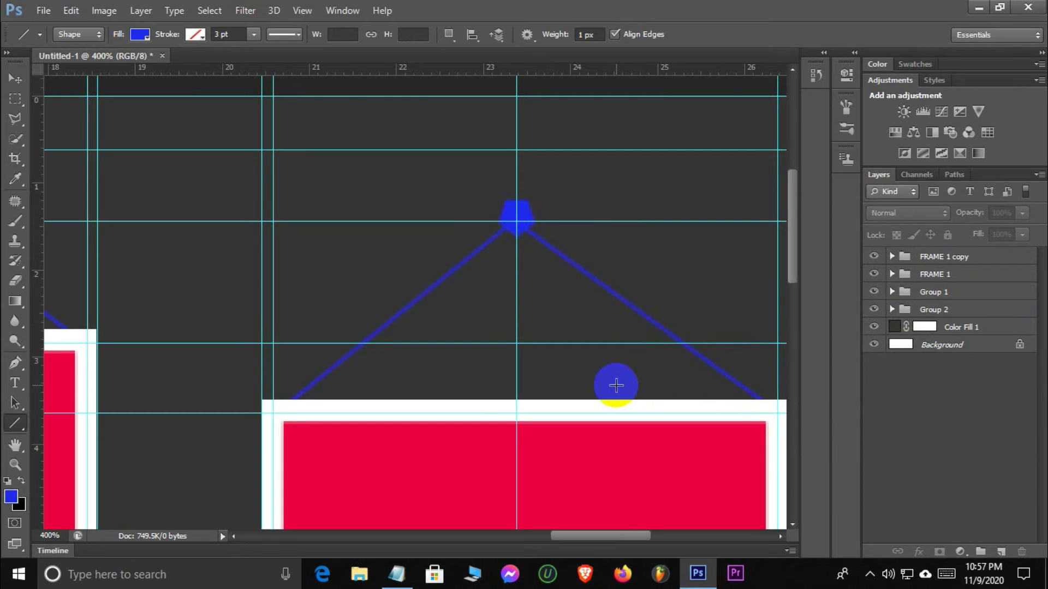
Remove the four horizontal guides at the polygons and the frames' top borders, keeping those at the canvas edges.
{"action": "scroll", "coordinate": [616, 384], "scroll_direction": "down", "scroll_amount": 4}
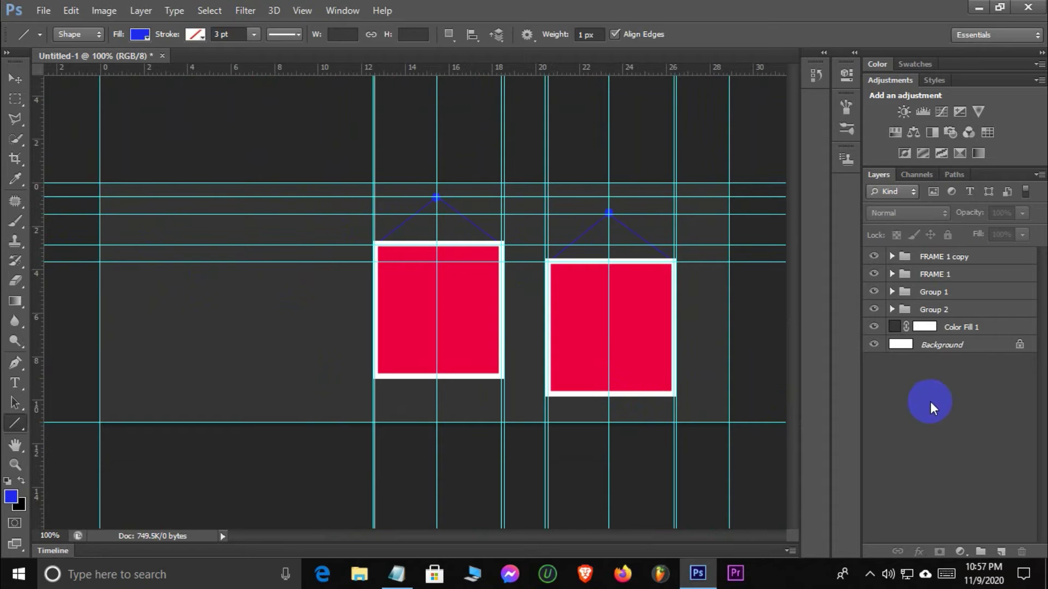
{"action": "left_click", "coordinate": [17, 79]}
{"action": "left_click_drag", "start_coordinate": [154, 271], "coordinate": [195, 57]}
{"action": "left_click_drag", "start_coordinate": [230, 245], "coordinate": [246, 41]}
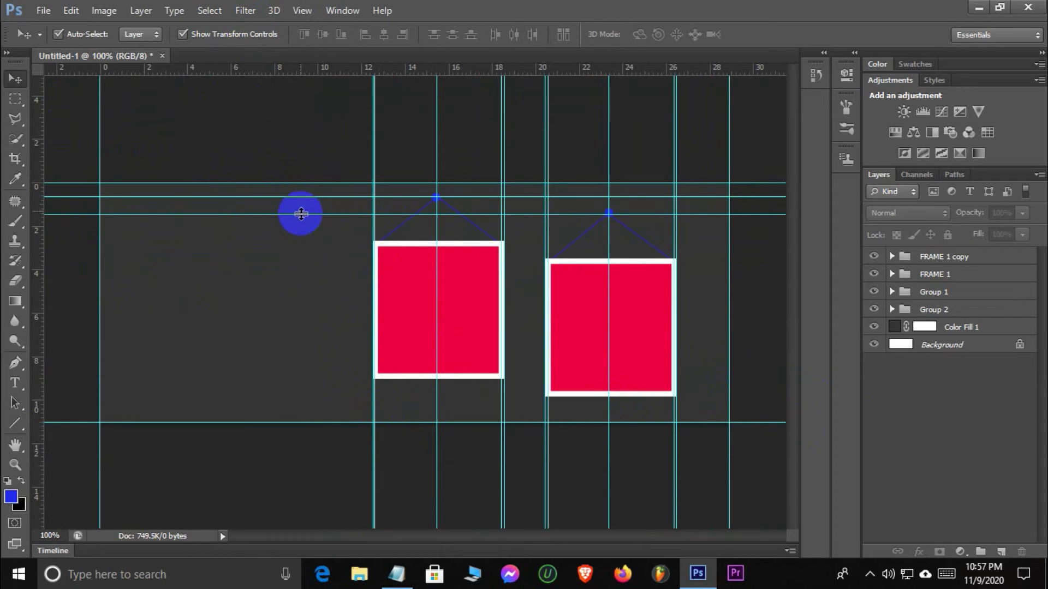
{"action": "left_click_drag", "start_coordinate": [310, 164], "coordinate": [320, 62]}
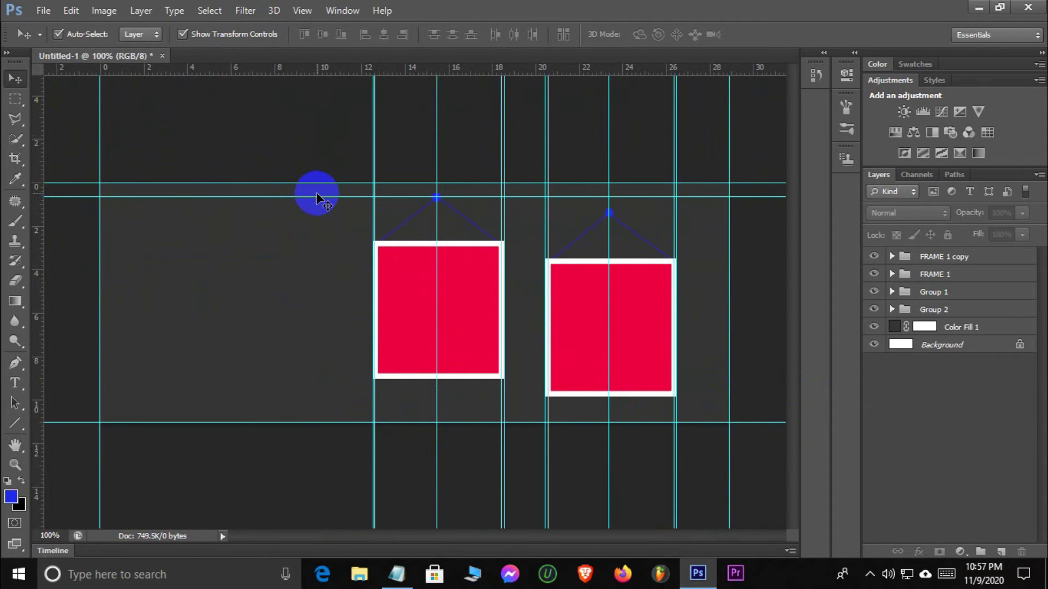
{"action": "left_click_drag", "start_coordinate": [314, 196], "coordinate": [328, 62]}
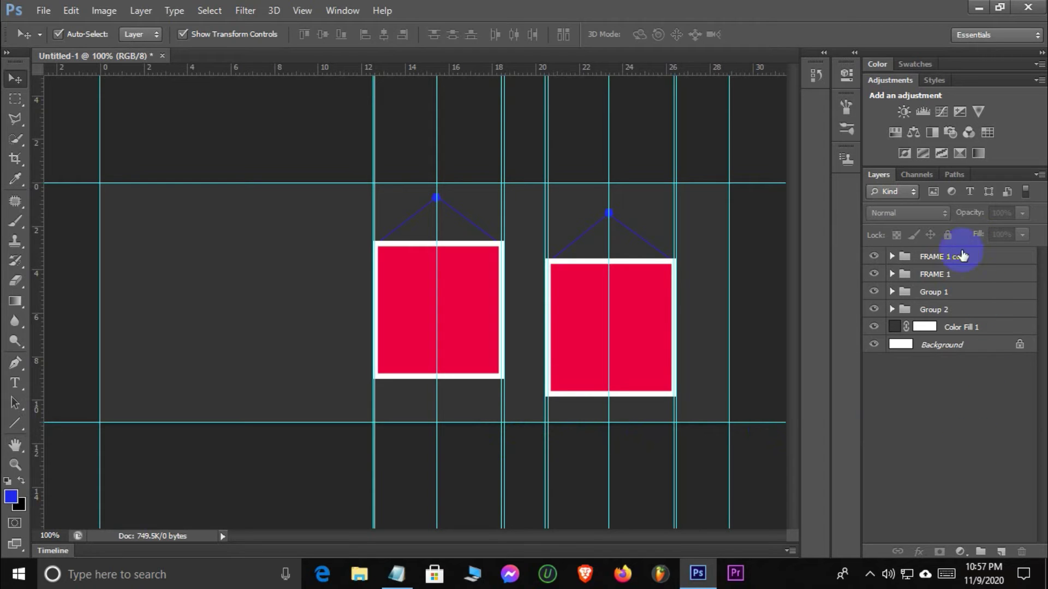
{"action": "left_click", "coordinate": [949, 266]}
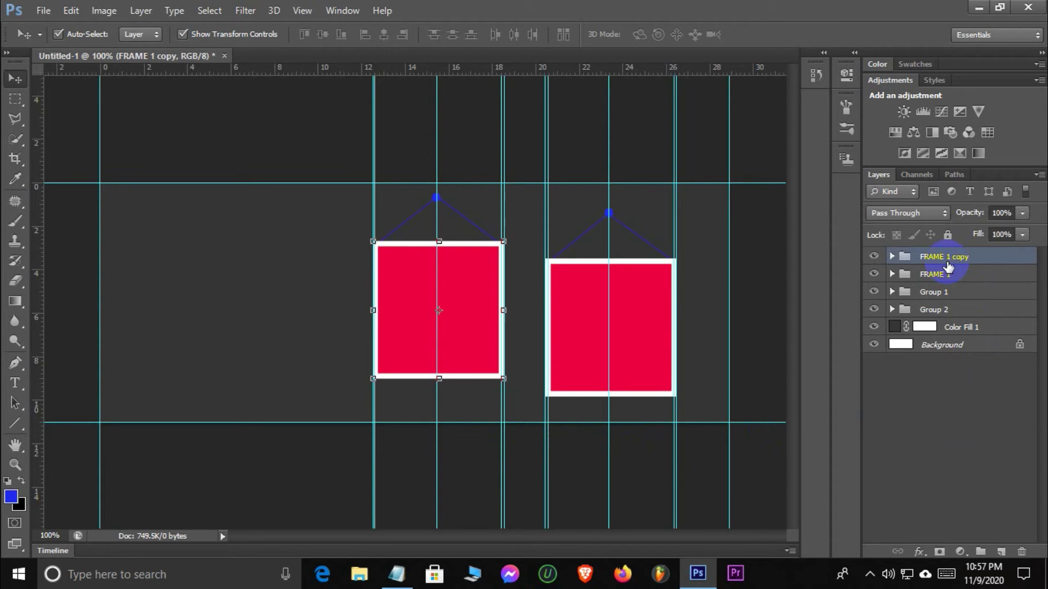
{"action": "left_click", "coordinate": [944, 274]}
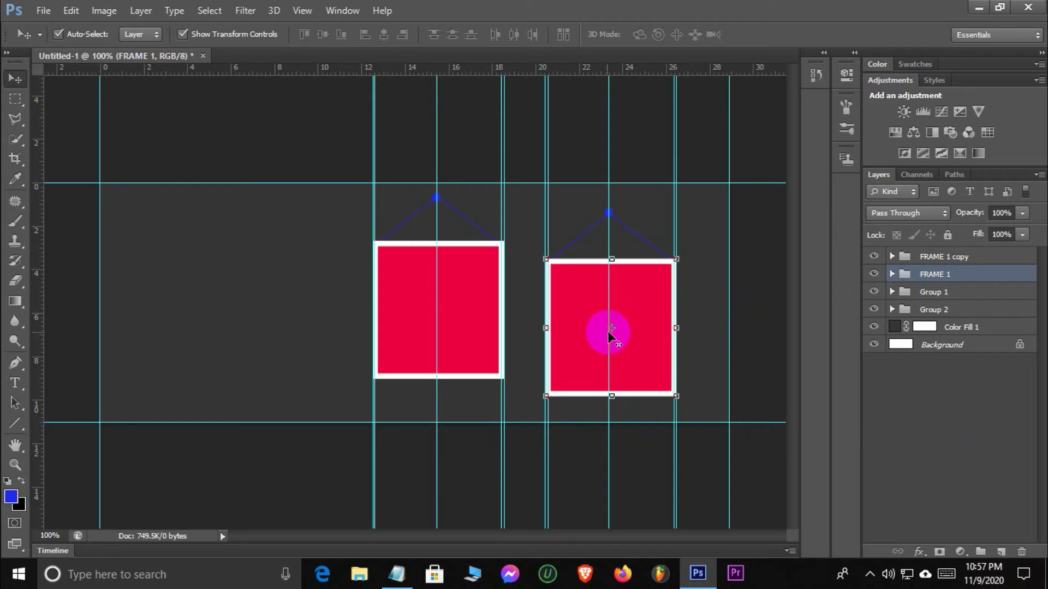
{"action": "left_click", "coordinate": [937, 456]}
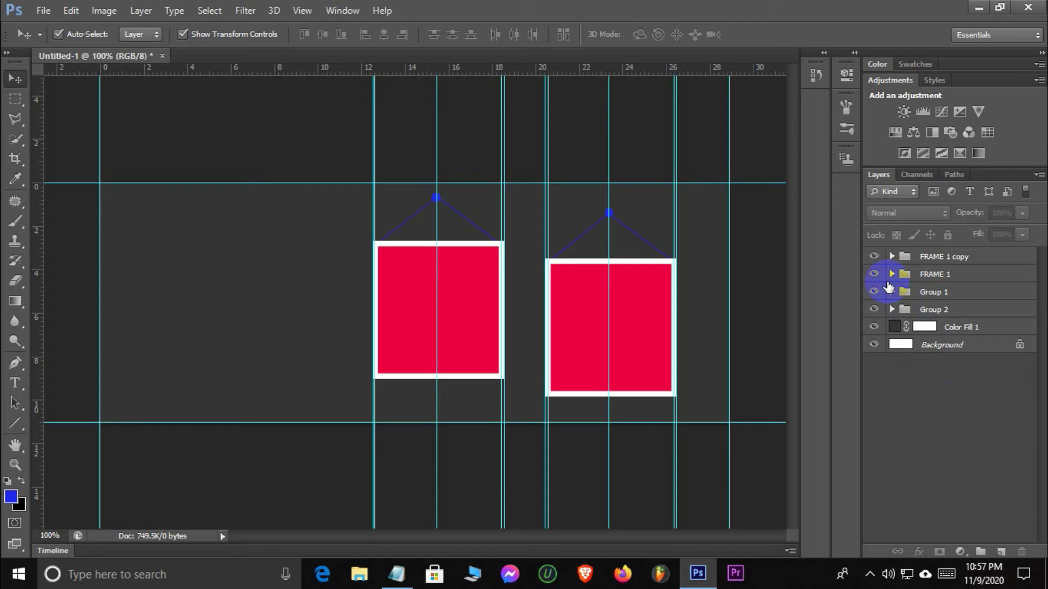
Remove the vertical guides through both frame centres, at the left frame's outer left edge, and at both outer edges of the right frame.
{"action": "left_click_drag", "start_coordinate": [374, 283], "coordinate": [5, 365]}
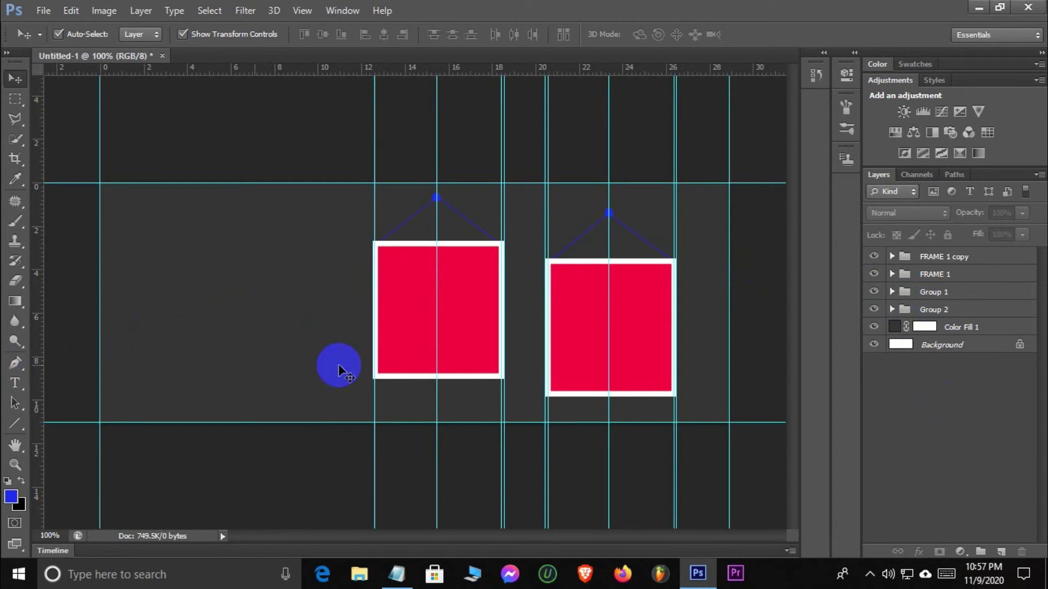
{"action": "left_click_drag", "start_coordinate": [544, 377], "coordinate": [6, 412]}
{"action": "left_click_drag", "start_coordinate": [675, 452], "coordinate": [16, 416]}
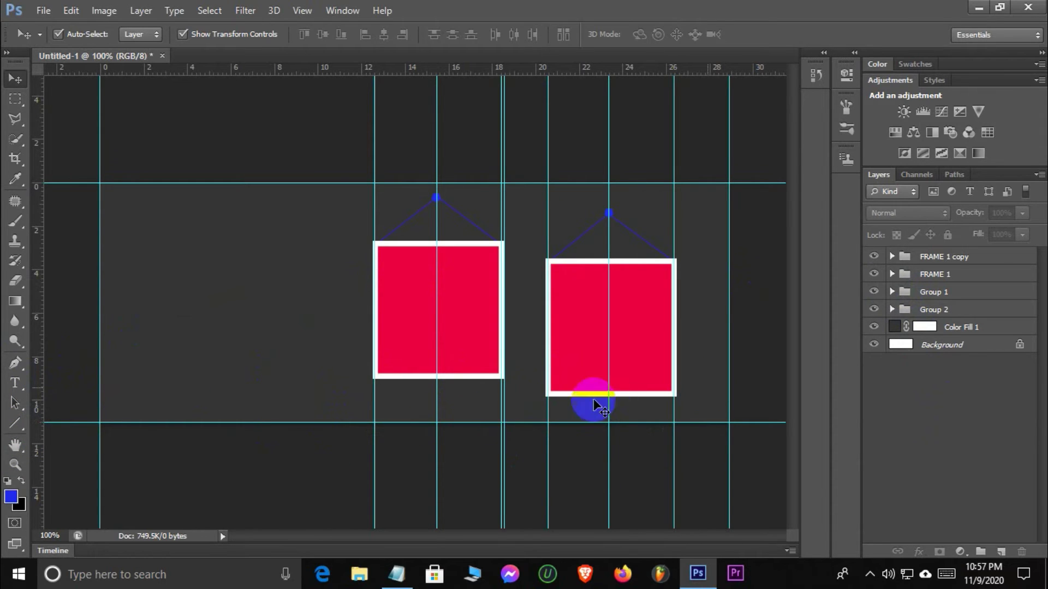
{"action": "left_click_drag", "start_coordinate": [432, 419], "coordinate": [6, 428]}
{"action": "left_click_drag", "start_coordinate": [609, 444], "coordinate": [12, 428]}
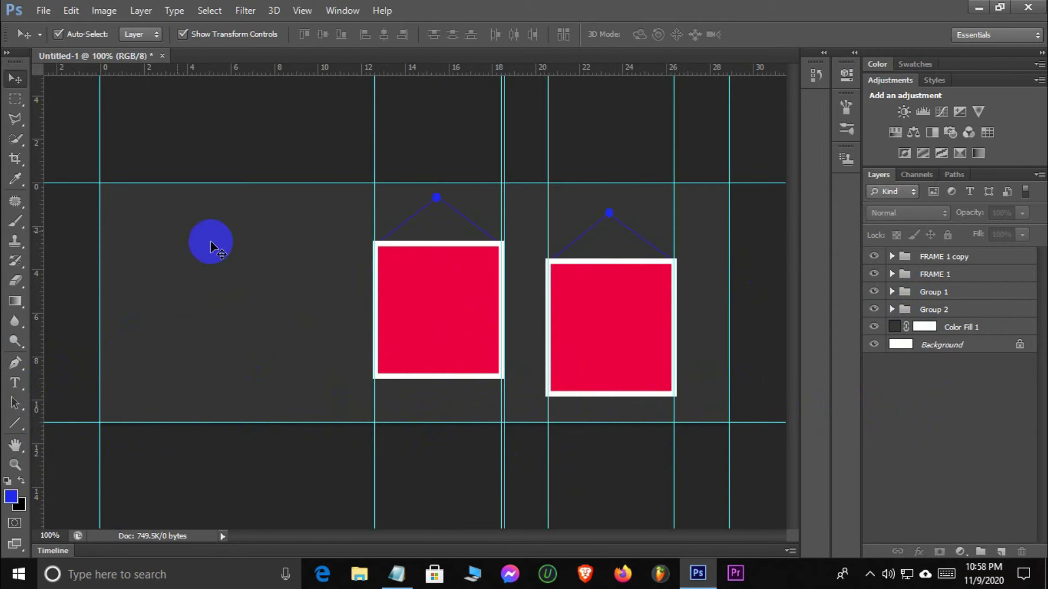
Expand the FRAME 1 group and create a new layer directly above the Your Photo Here layer.
{"action": "left_click", "coordinate": [895, 277]}
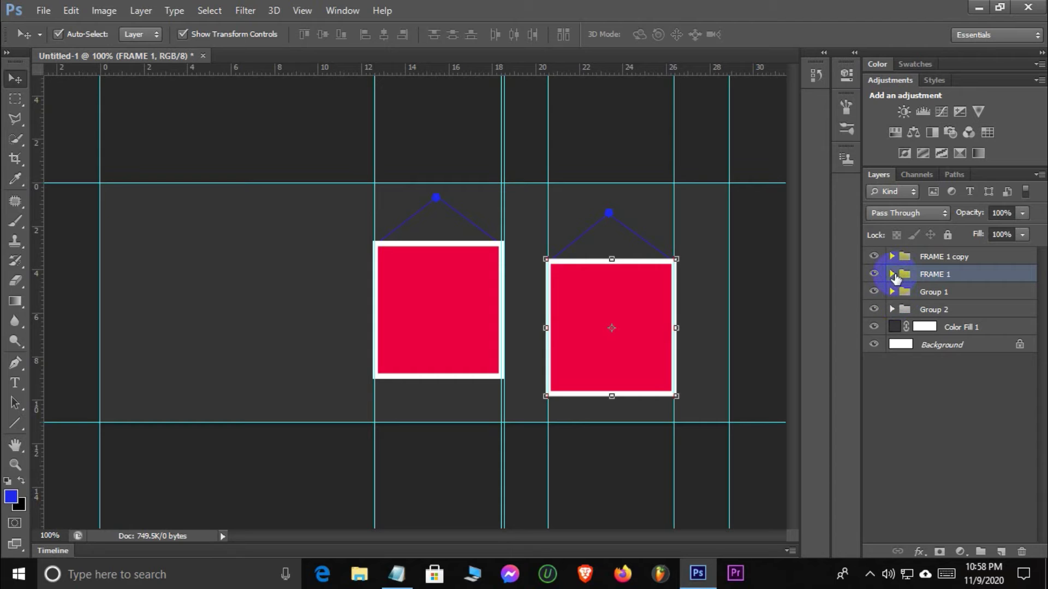
{"action": "left_click", "coordinate": [895, 276]}
{"action": "left_click", "coordinate": [950, 329]}
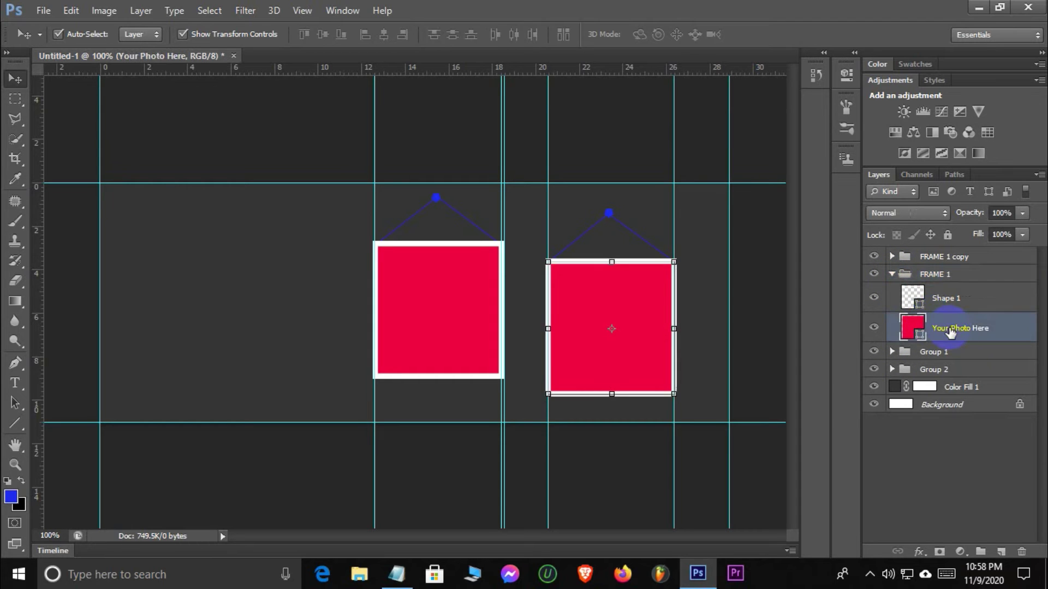
{"action": "left_click", "coordinate": [996, 551]}
Place the pexels photo numbered 1382734 from the YERE folder and position it over the right frame.
{"action": "left_click", "coordinate": [43, 10]}
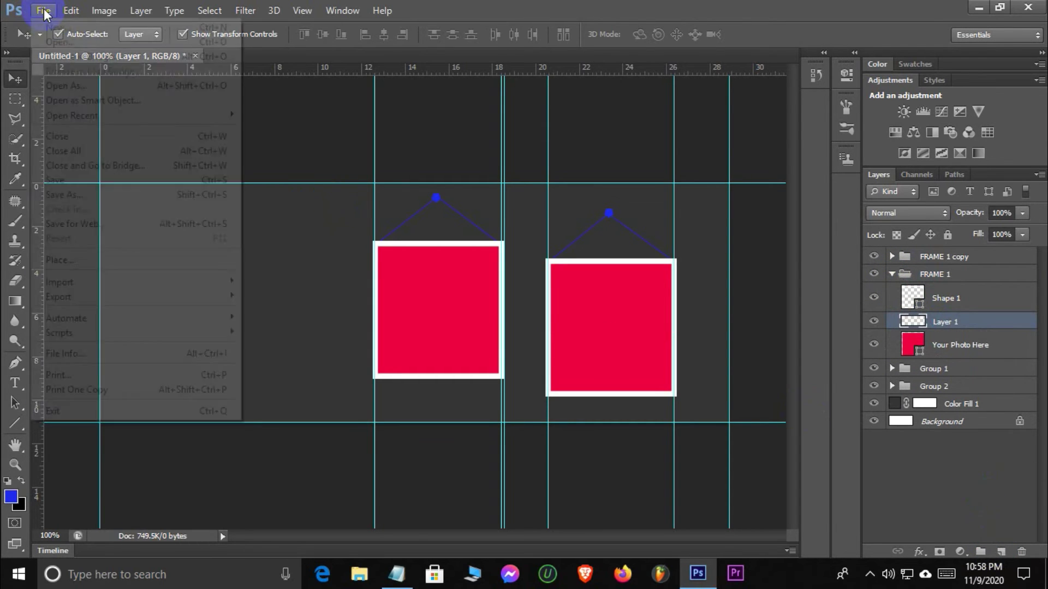
{"action": "left_click", "coordinate": [95, 255]}
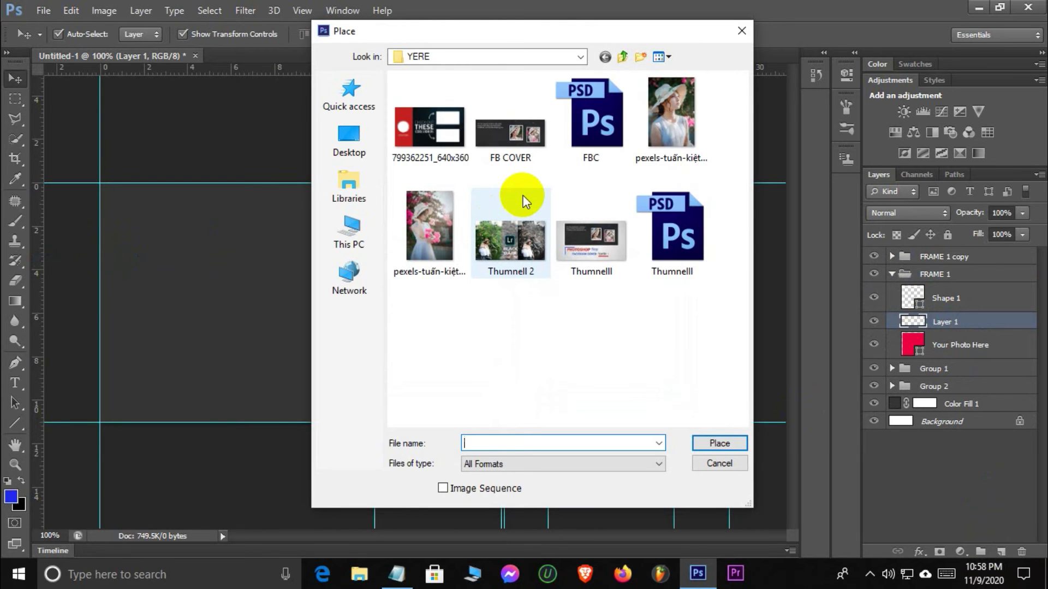
{"action": "left_click", "coordinate": [450, 214]}
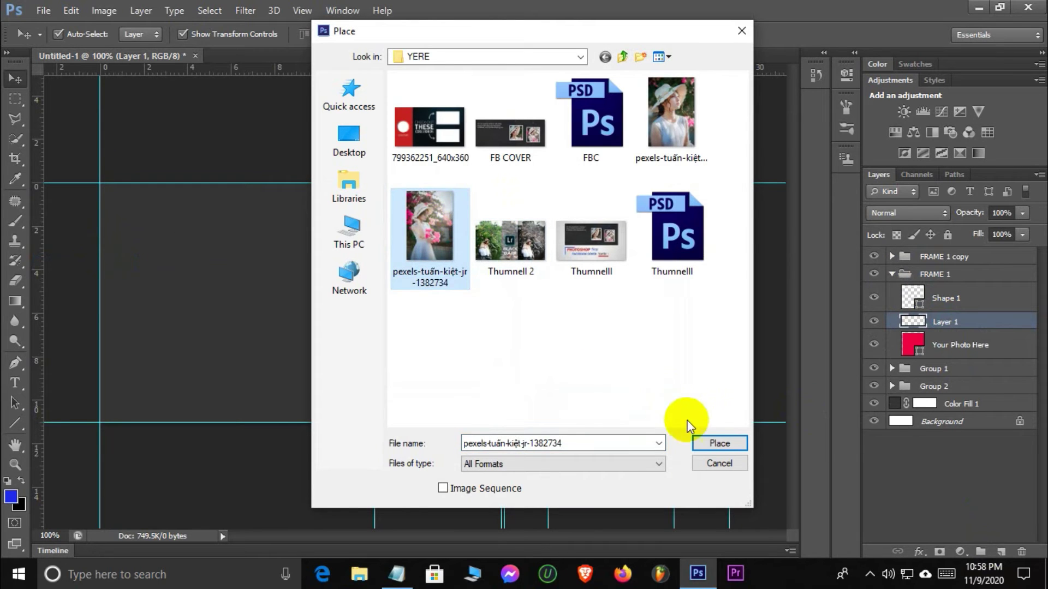
{"action": "left_click", "coordinate": [713, 442]}
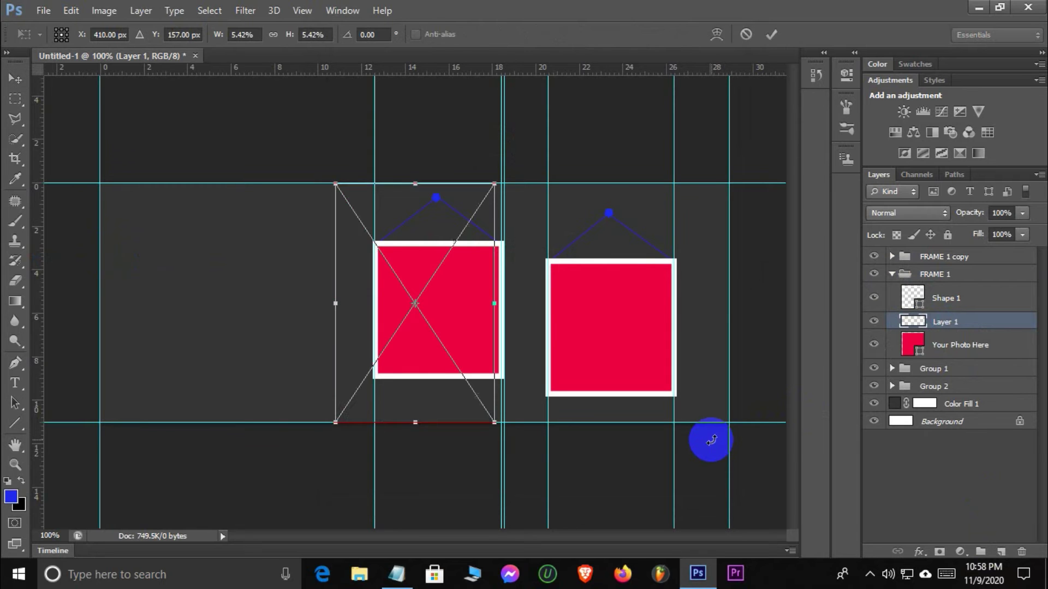
{"action": "left_click_drag", "start_coordinate": [488, 210], "coordinate": [625, 217]}
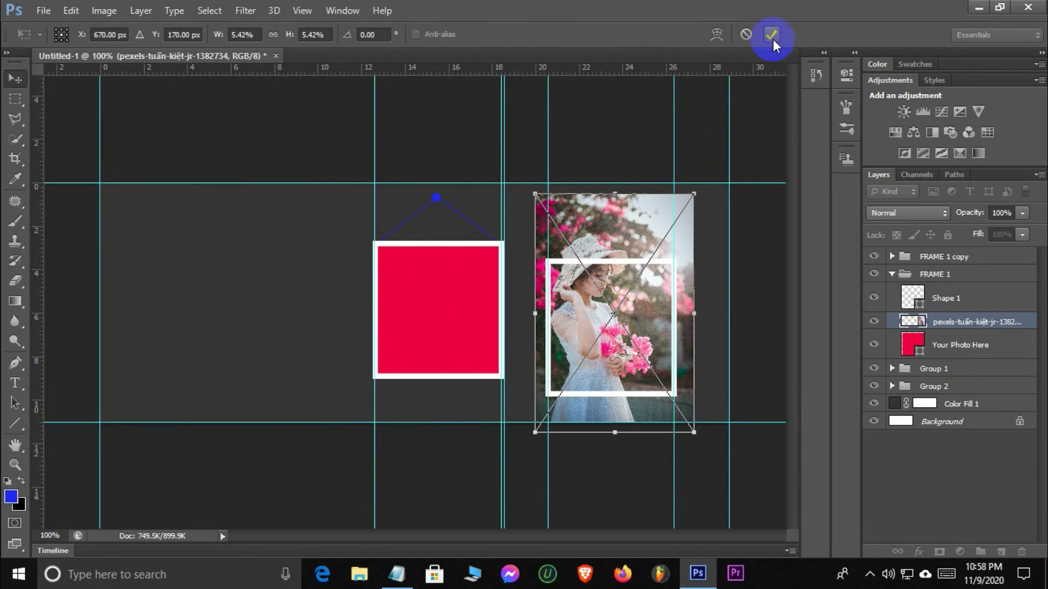
Clip the placed photo to the Your Photo Here shape with a clipping mask.
{"action": "left_click", "coordinate": [955, 337]}
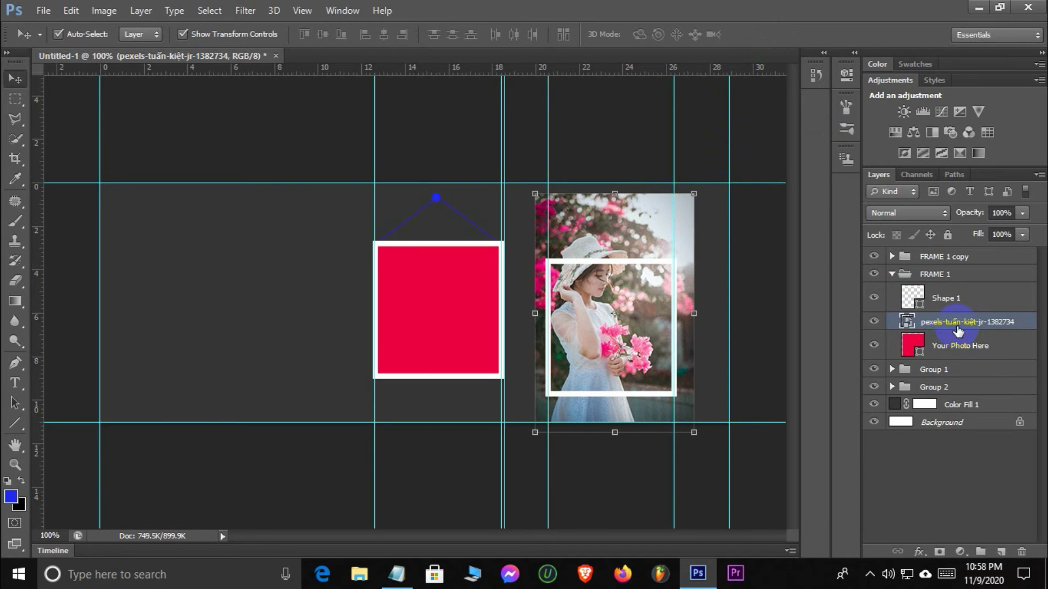
{"action": "right_click", "coordinate": [958, 332]}
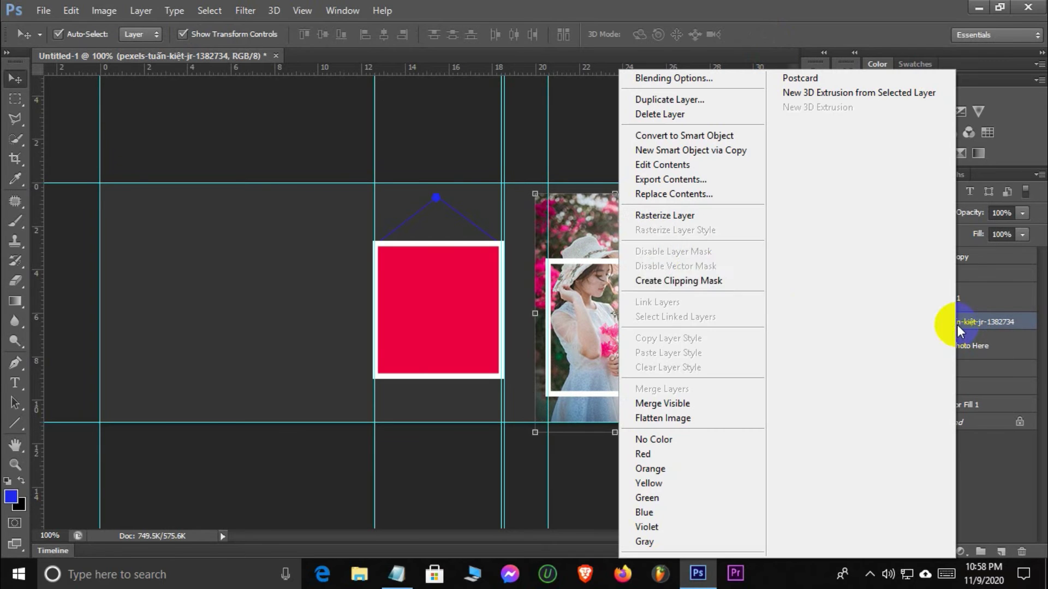
{"action": "left_click", "coordinate": [699, 282]}
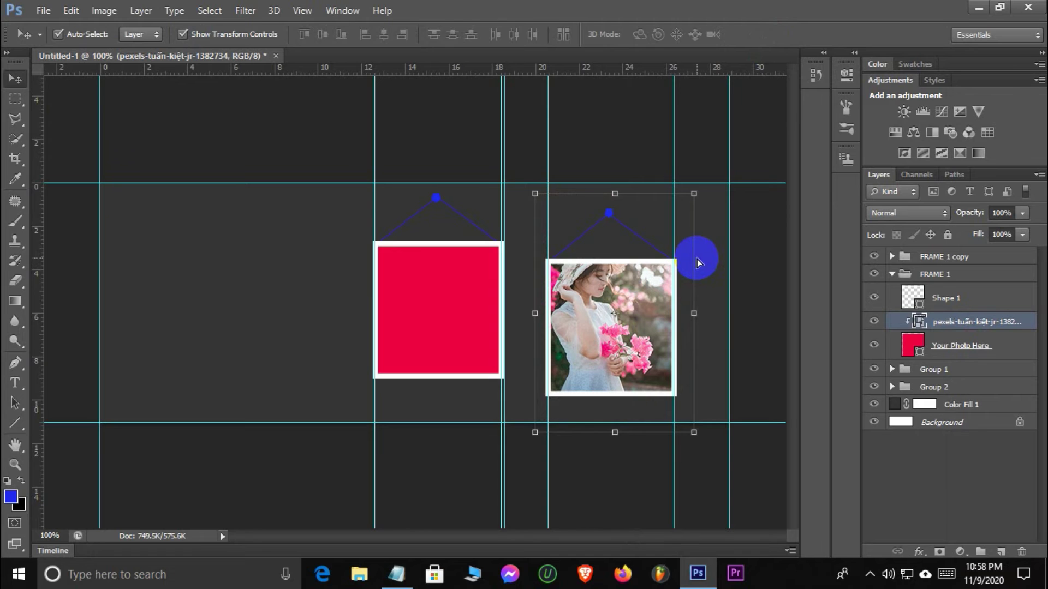
Scale the clipped photo down with Free Transform so the woman and her whole hat fit inside the right frame.
{"action": "key", "text": "ctrl+plus"}
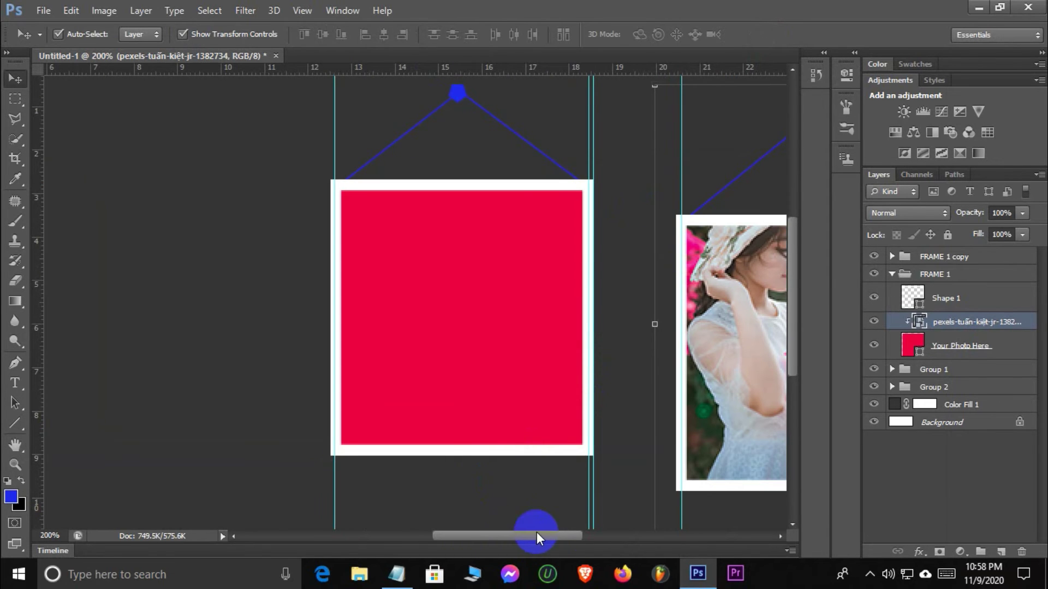
{"action": "left_click_drag", "start_coordinate": [536, 534], "coordinate": [571, 535]}
{"action": "scroll", "coordinate": [595, 378], "scroll_direction": "up", "scroll_amount": 1}
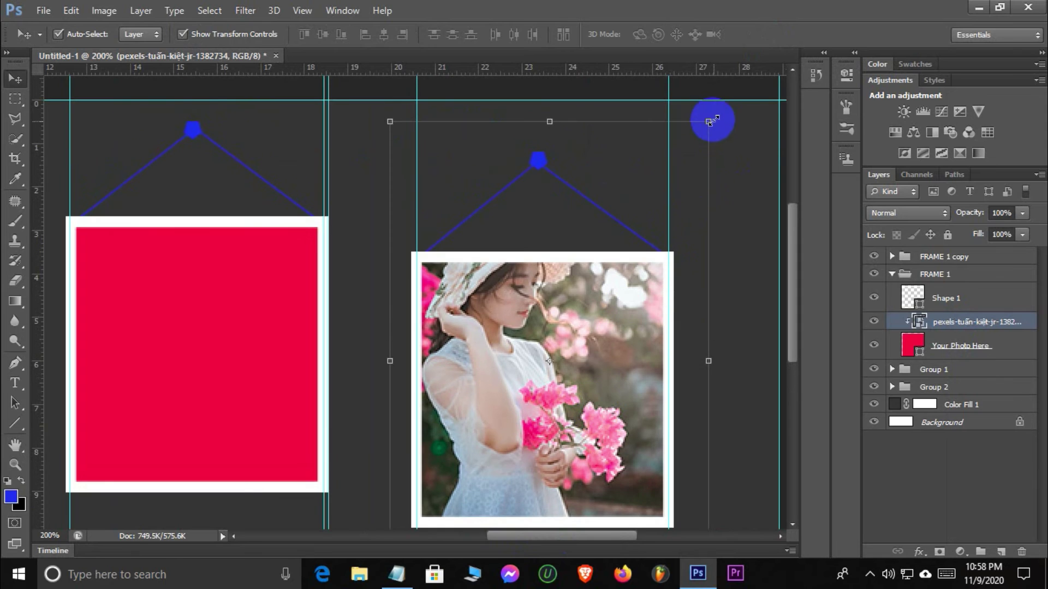
{"action": "key", "text": "ctrl+t"}
{"action": "left_click_drag", "start_coordinate": [704, 122], "coordinate": [678, 196]}
{"action": "scroll", "coordinate": [554, 311], "scroll_direction": "down", "scroll_amount": 3}
{"action": "left_click", "coordinate": [415, 185]}
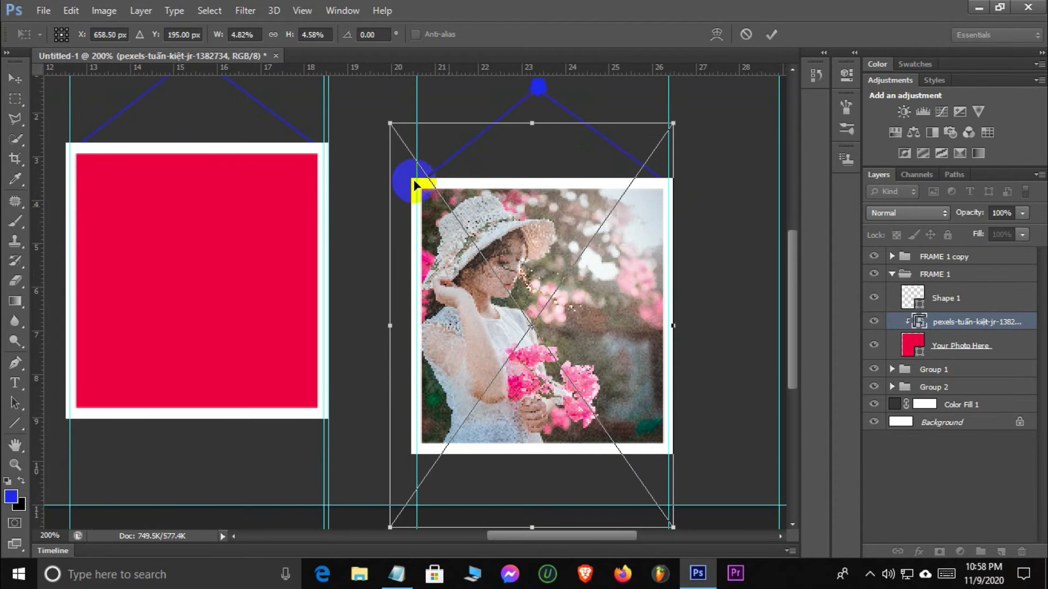
{"action": "left_click_drag", "start_coordinate": [389, 122], "coordinate": [392, 125]}
{"action": "left_click", "coordinate": [771, 35]}
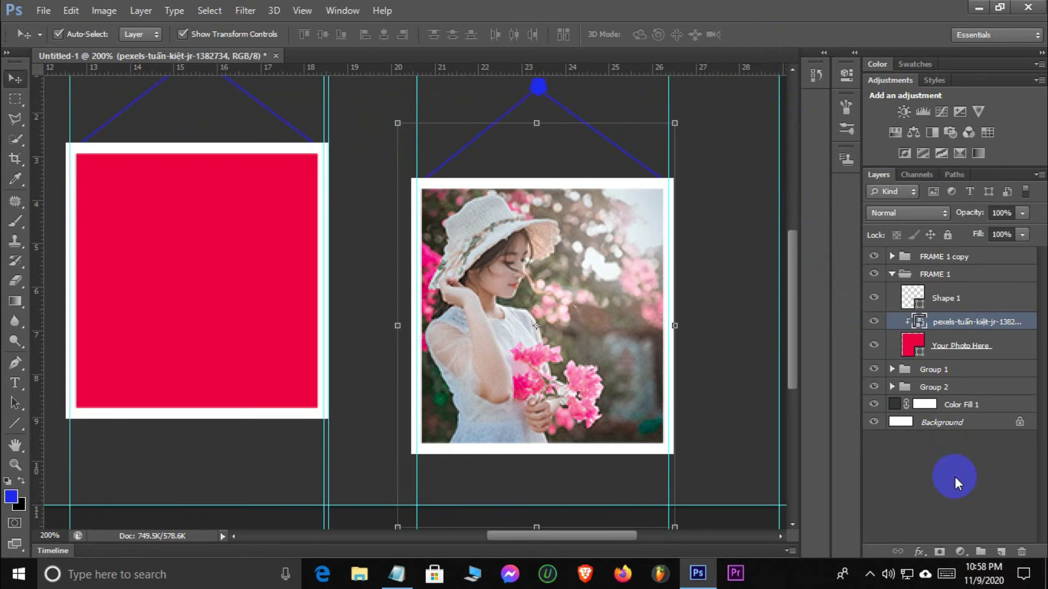
Add a drop shadow with 48% opacity to the Shape 1 border of the right frame and copy that opacity value.
{"action": "left_click", "coordinate": [924, 301]}
{"action": "left_click", "coordinate": [938, 541]}
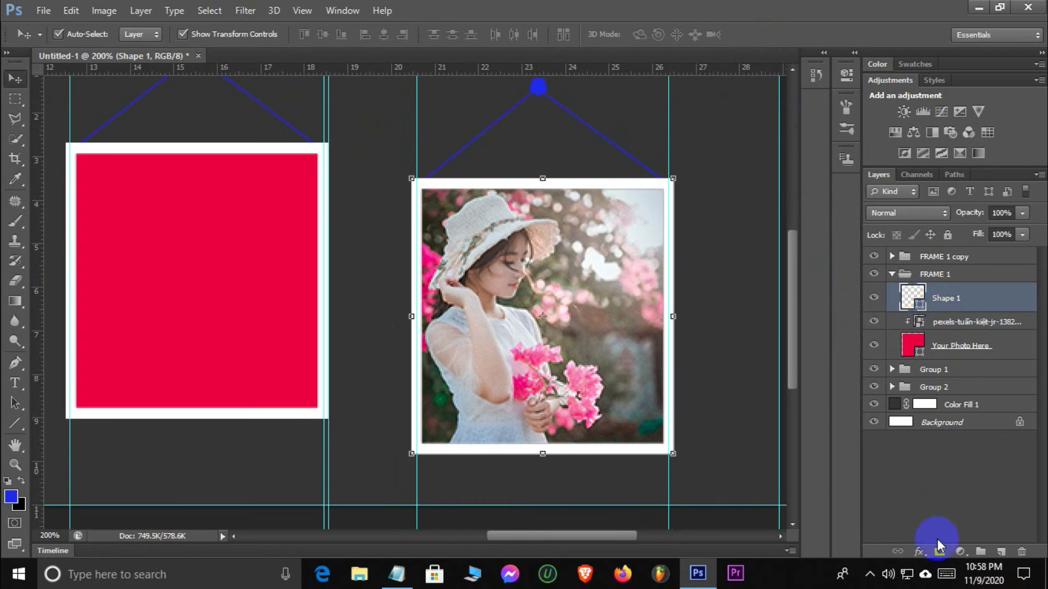
{"action": "left_click", "coordinate": [923, 553]}
{"action": "left_click", "coordinate": [930, 539]}
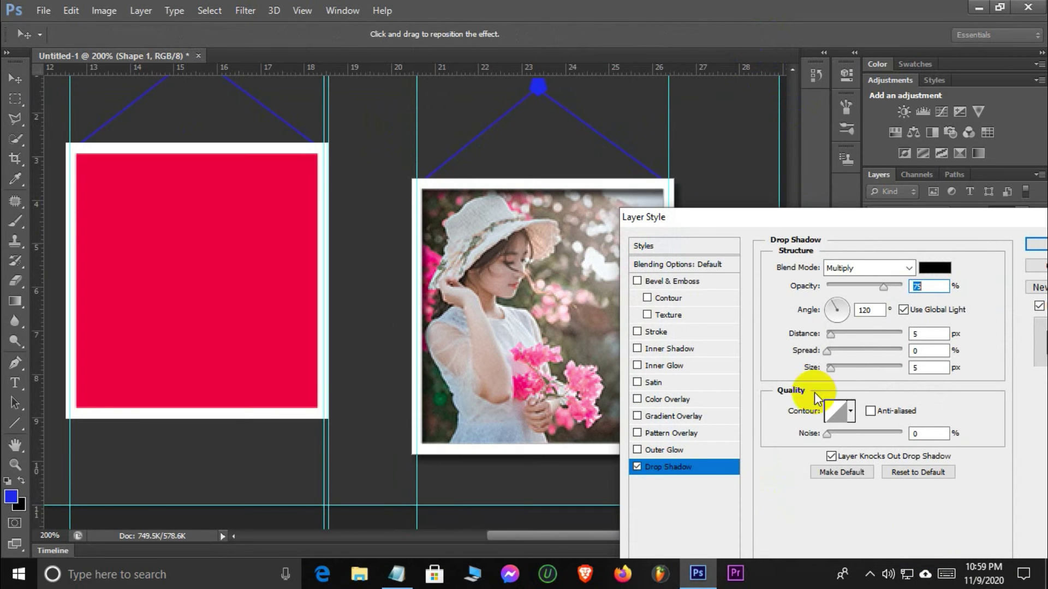
{"action": "left_click_drag", "start_coordinate": [864, 293], "coordinate": [850, 291]}
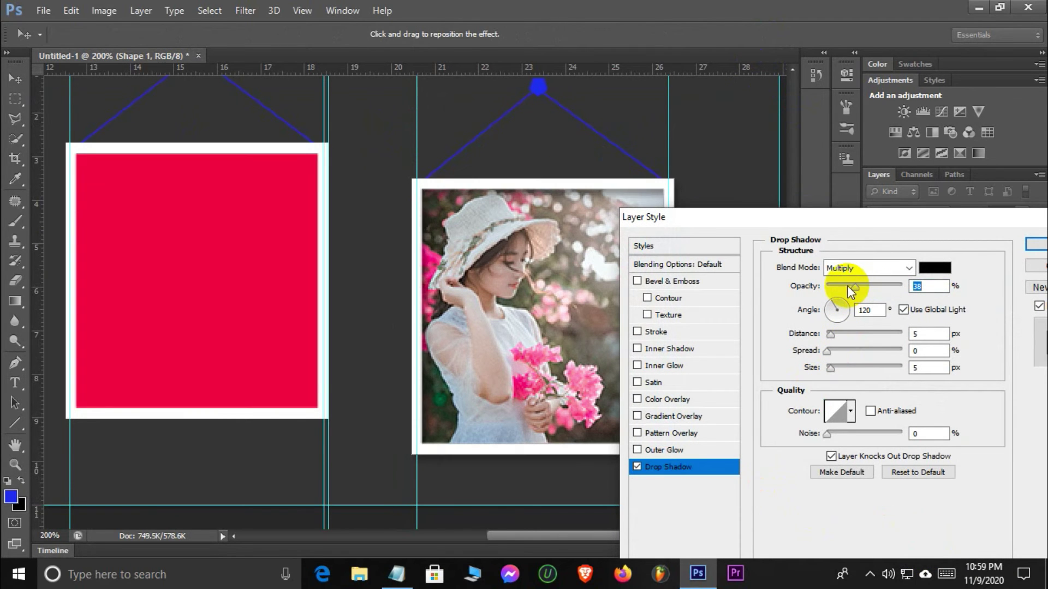
{"action": "left_click_drag", "start_coordinate": [861, 289], "coordinate": [866, 291]}
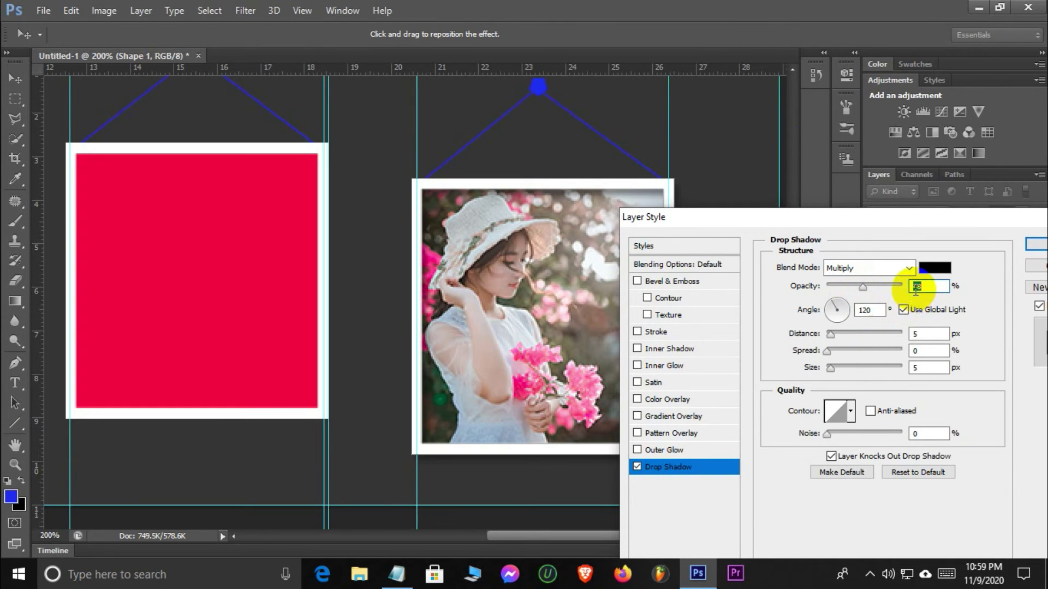
{"action": "right_click", "coordinate": [921, 289]}
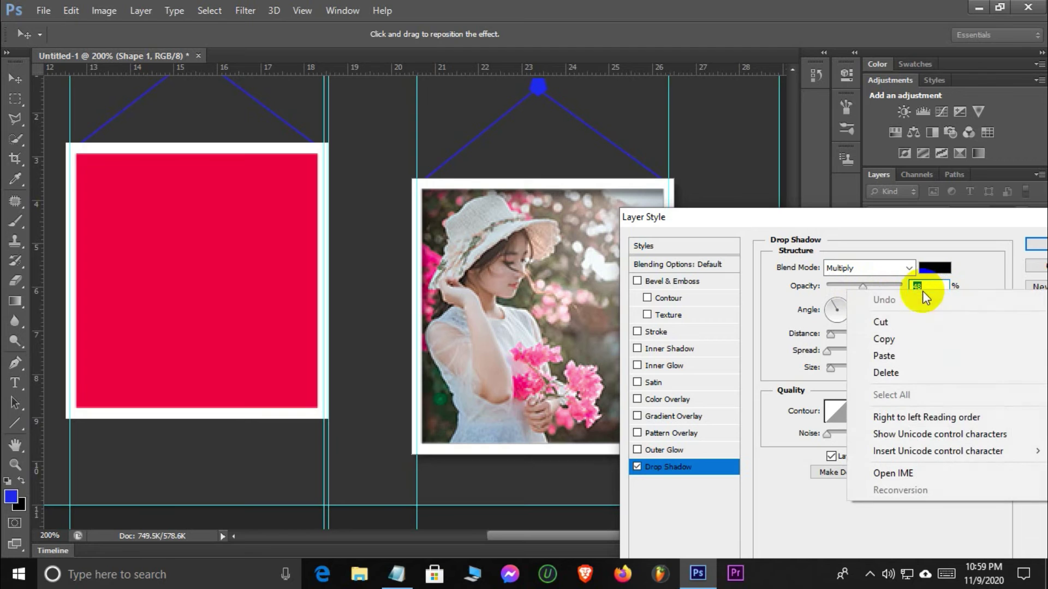
{"action": "left_click", "coordinate": [924, 336]}
{"action": "left_click", "coordinate": [1028, 244]}
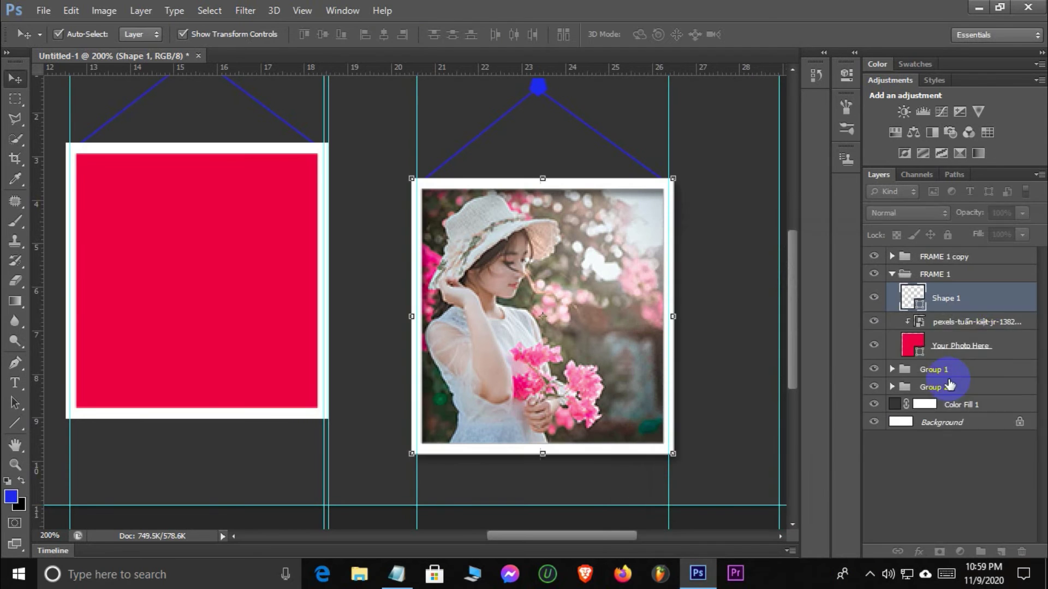
Place the pexels photo numbered 1382731 above Your Photo Here in the FRAME 1 copy group and position it over the left frame.
{"action": "left_click", "coordinate": [890, 280]}
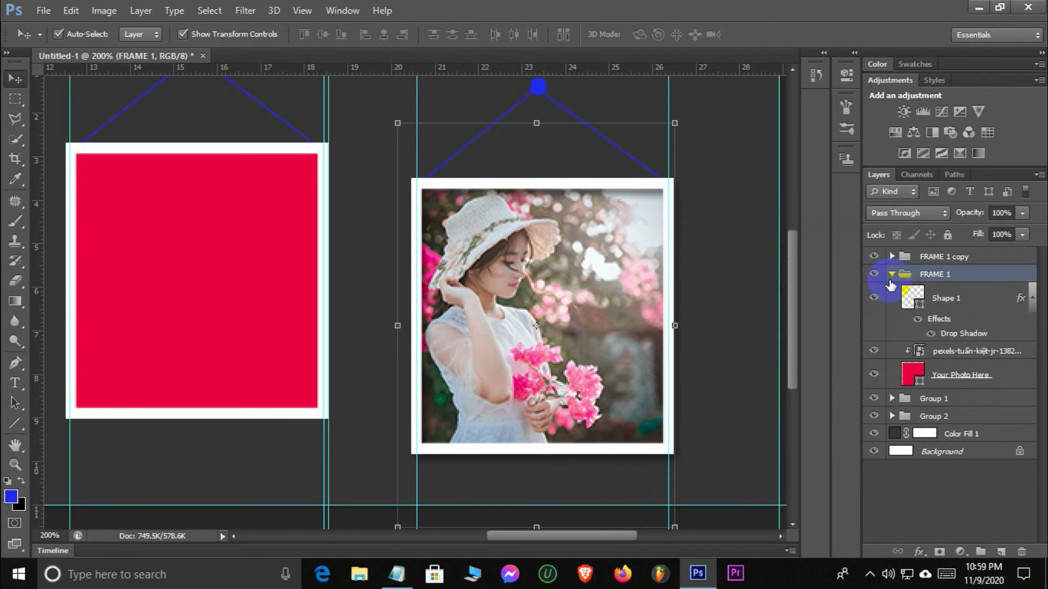
{"action": "left_click", "coordinate": [891, 276]}
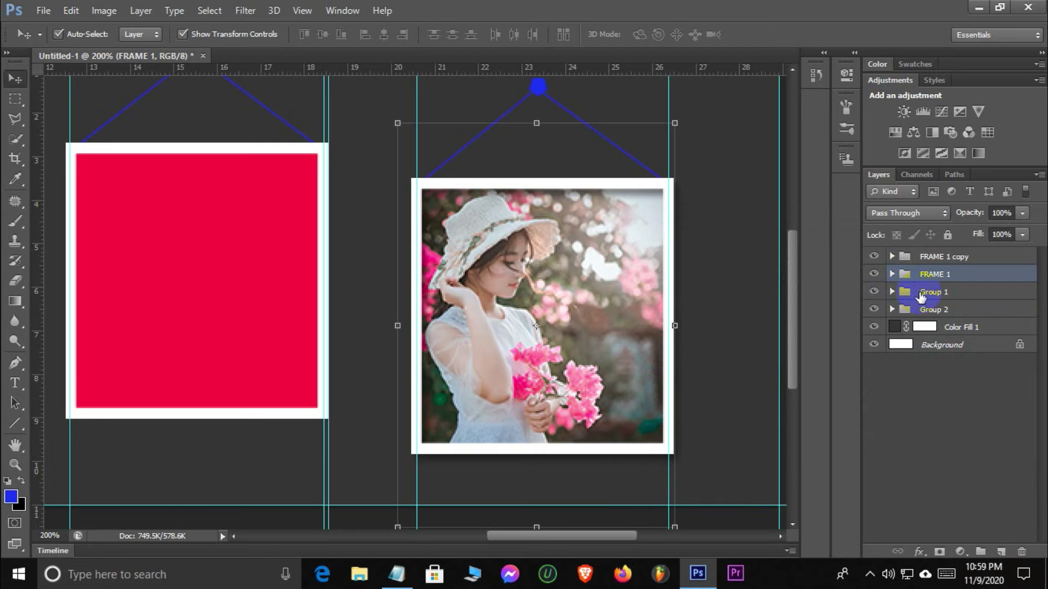
{"action": "left_click", "coordinate": [900, 259]}
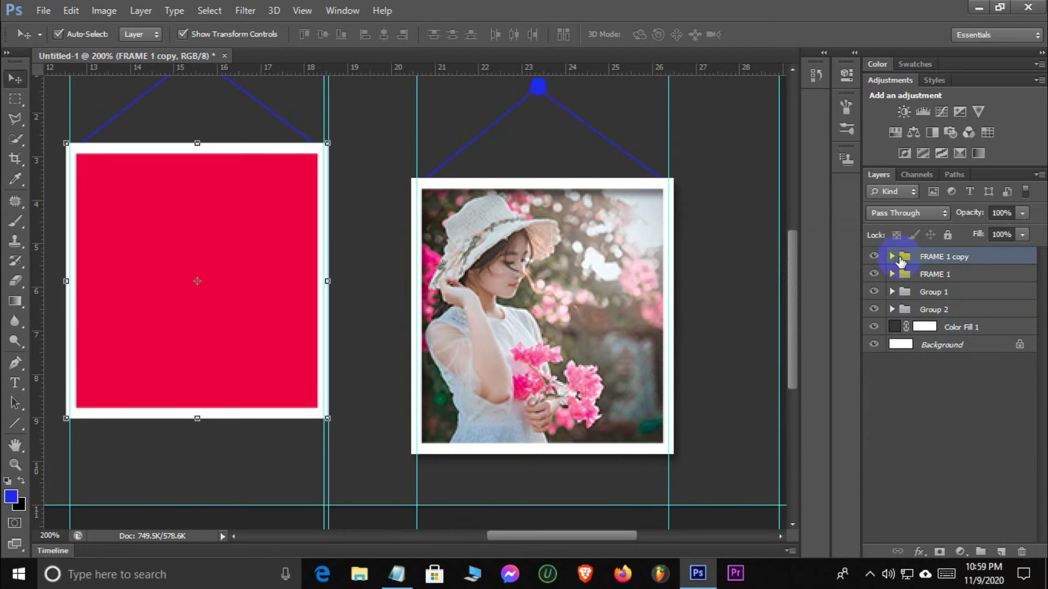
{"action": "left_click", "coordinate": [892, 257]}
{"action": "left_click", "coordinate": [927, 311]}
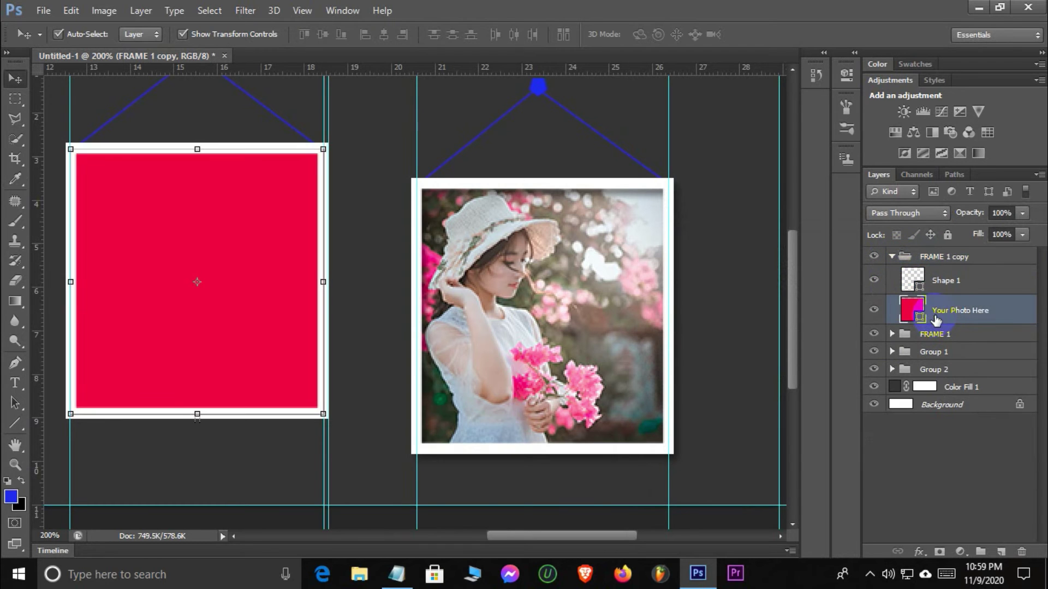
{"action": "left_click", "coordinate": [43, 11]}
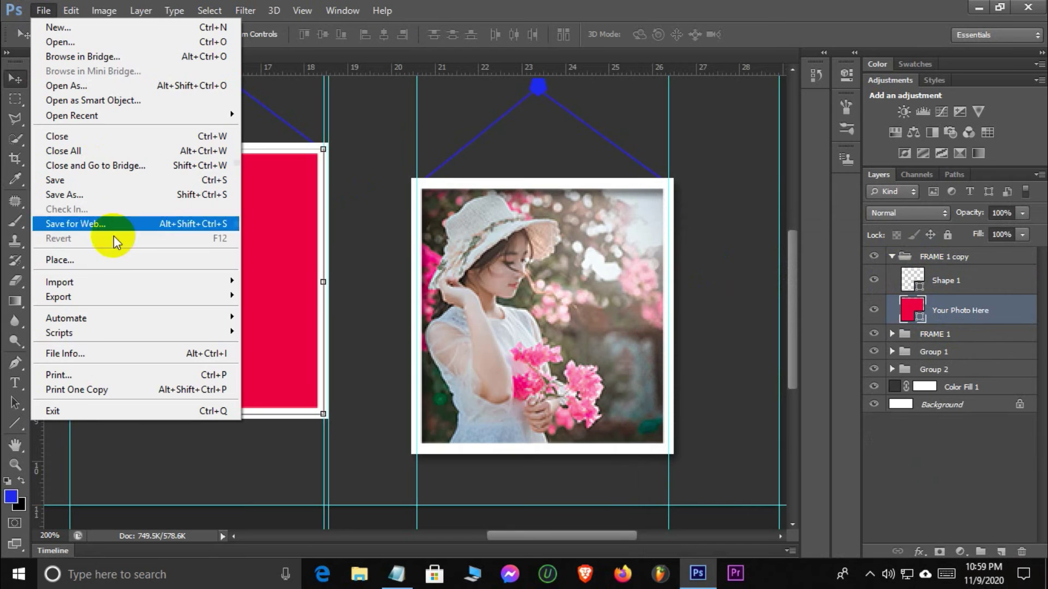
{"action": "left_click", "coordinate": [107, 265]}
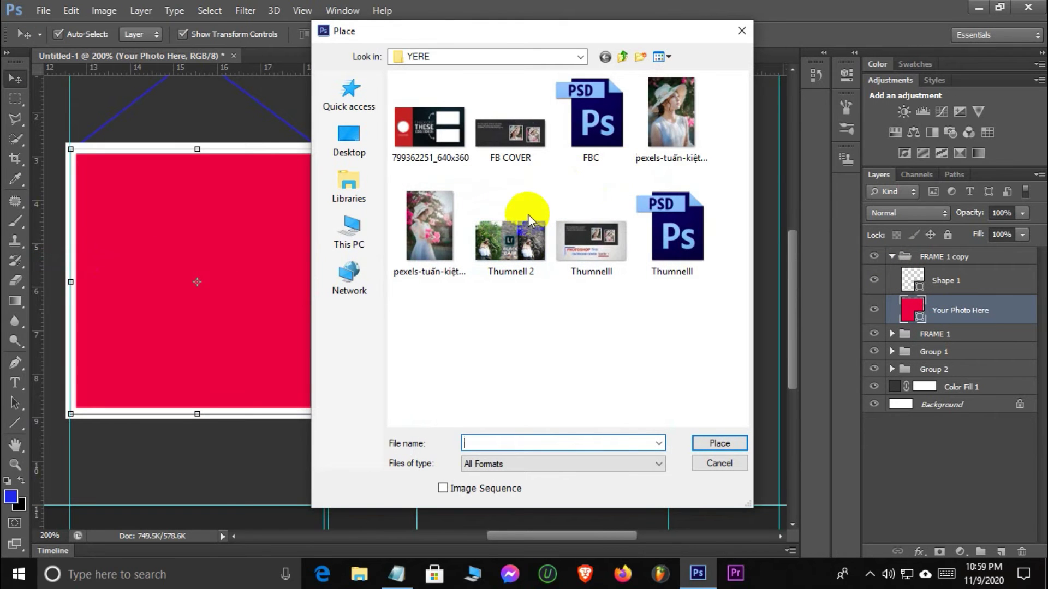
{"action": "left_click", "coordinate": [693, 167]}
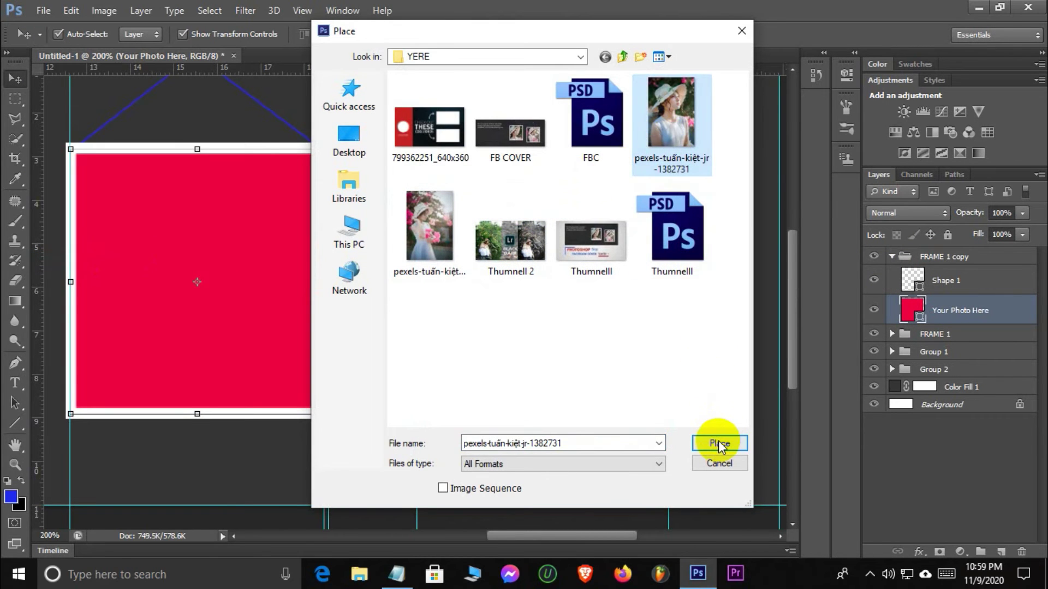
{"action": "left_click", "coordinate": [719, 442]}
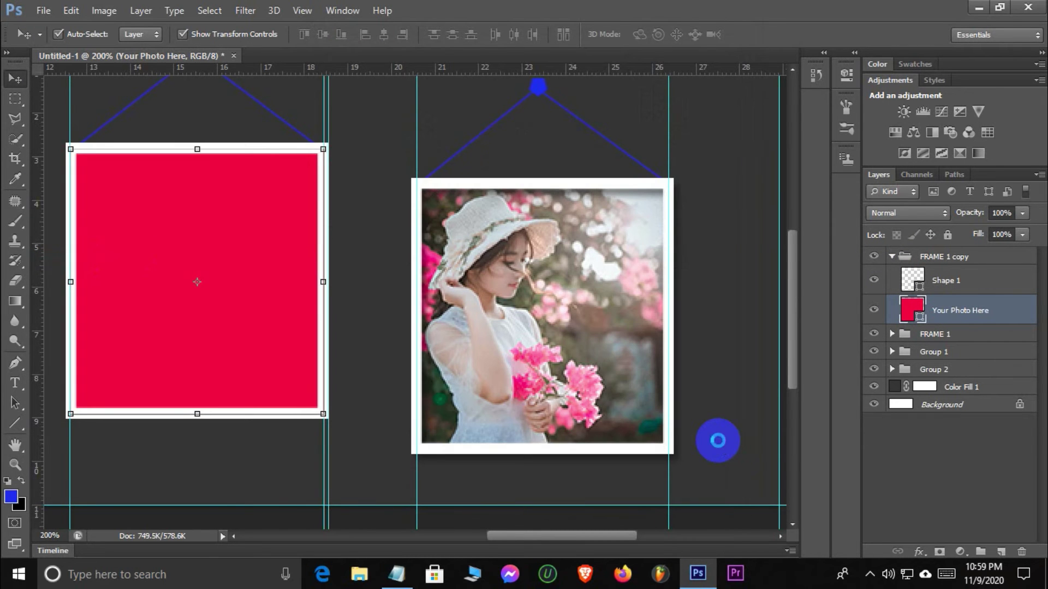
{"action": "left_click_drag", "start_coordinate": [460, 163], "coordinate": [240, 202]}
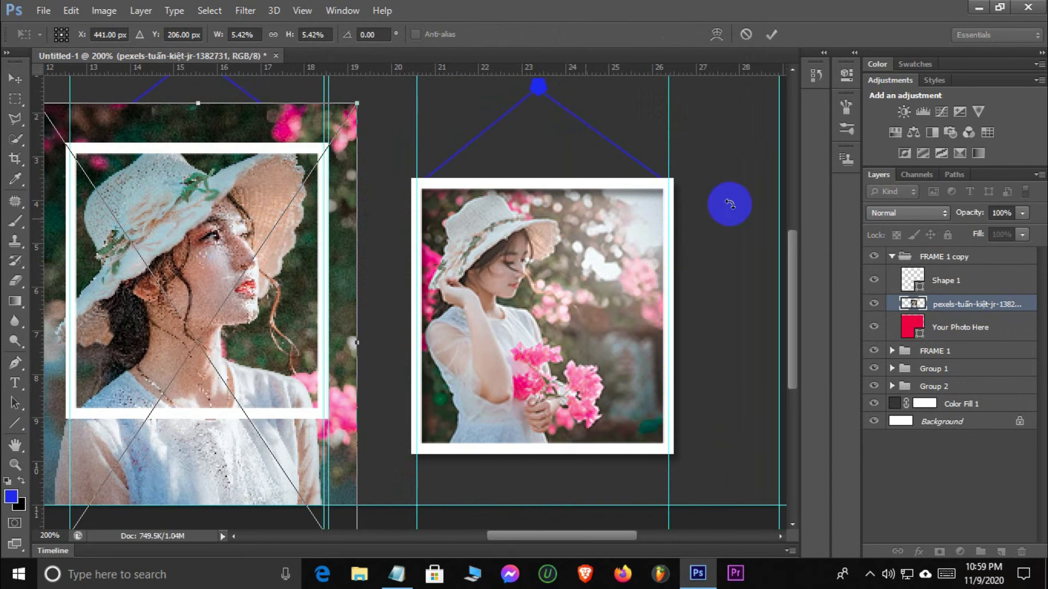
{"action": "left_click", "coordinate": [955, 309]}
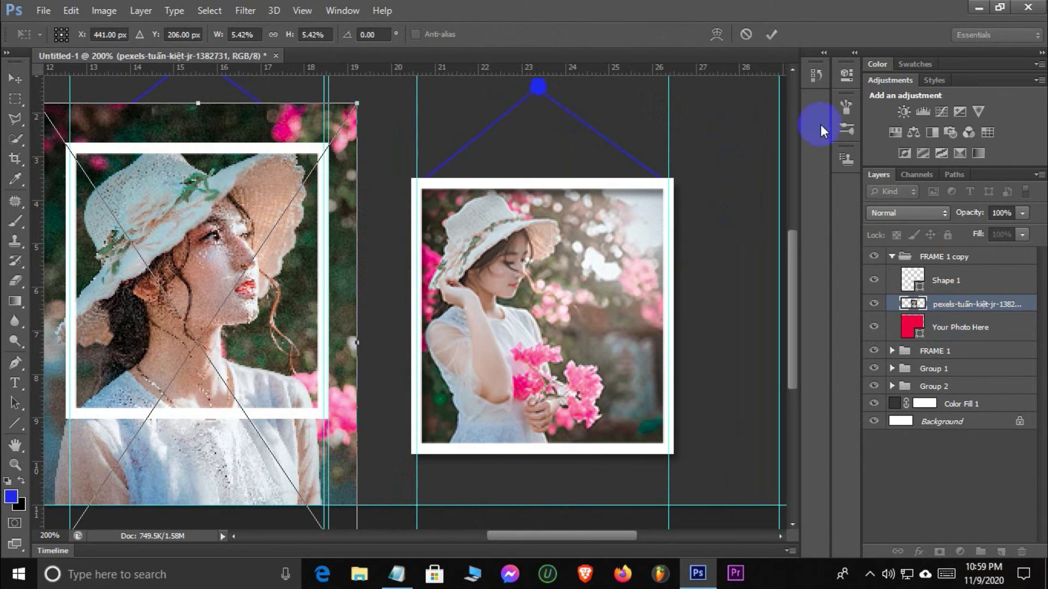
{"action": "left_click", "coordinate": [769, 36]}
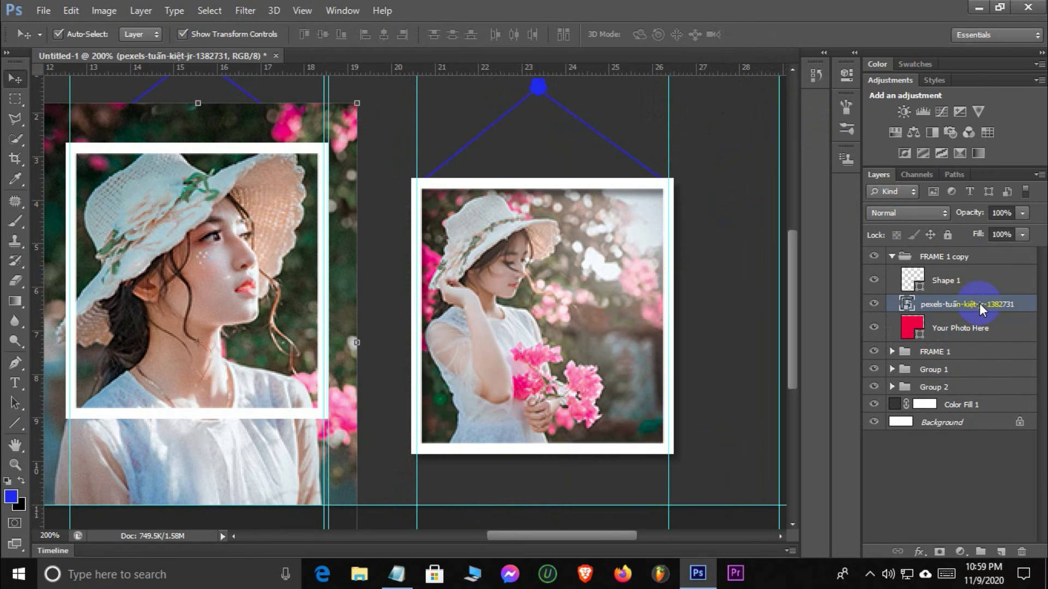
Clip the placed photo to the Your Photo Here shape and scale it to about 5.08% width and 5.33% height in the left frame.
{"action": "right_click", "coordinate": [979, 303]}
{"action": "left_click", "coordinate": [704, 280]}
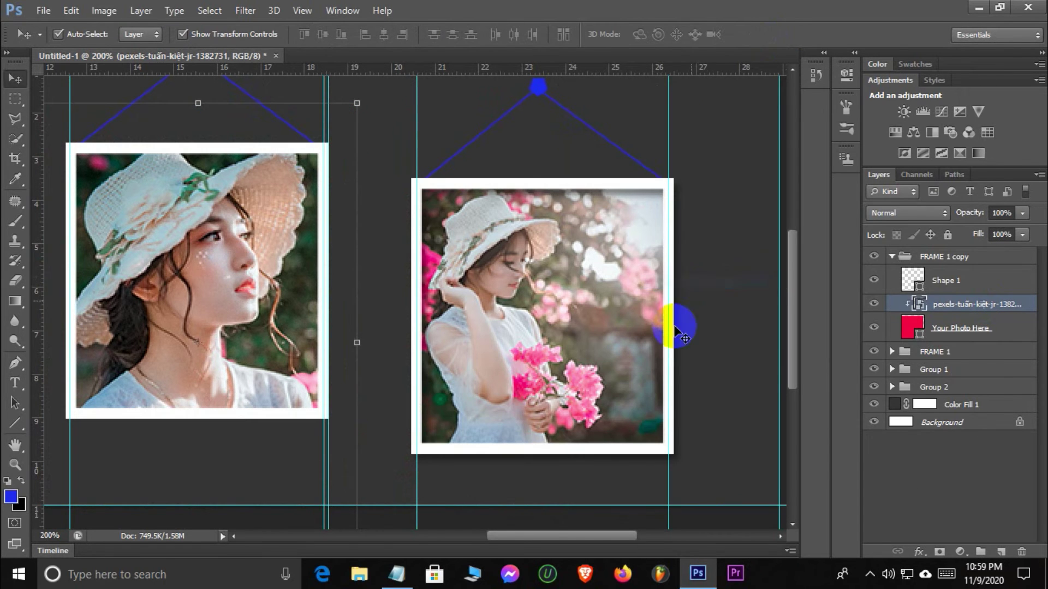
{"action": "left_click_drag", "start_coordinate": [532, 538], "coordinate": [478, 538]}
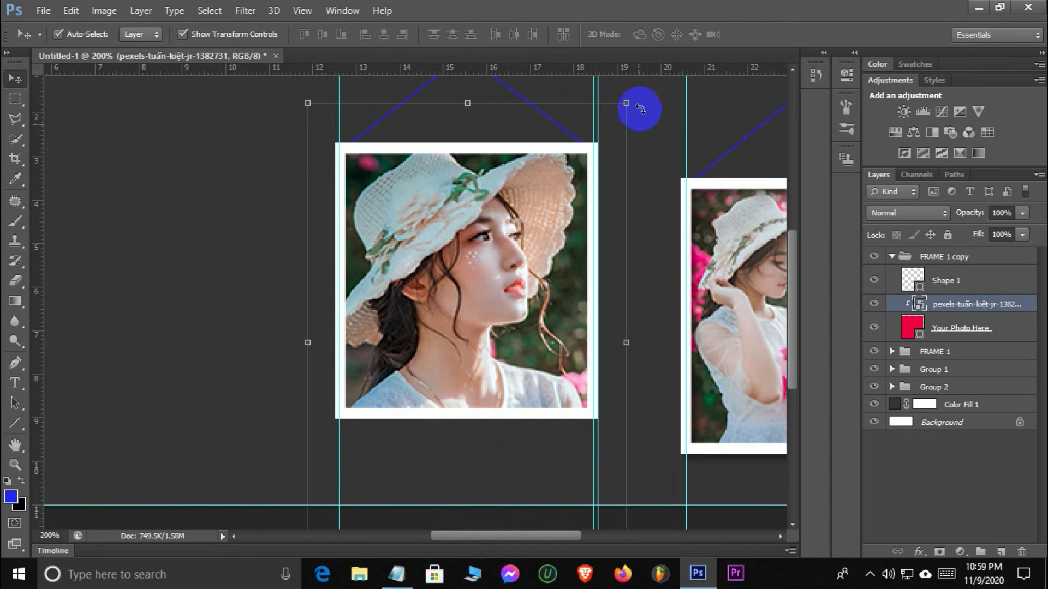
{"action": "left_click_drag", "start_coordinate": [627, 102], "coordinate": [607, 111]}
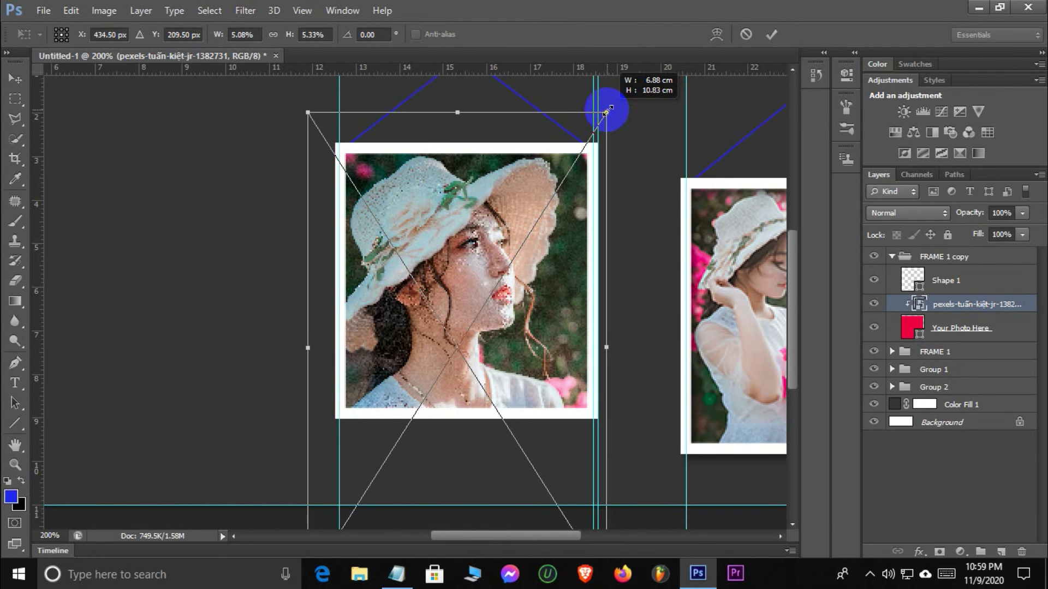
{"action": "left_click", "coordinate": [768, 37]}
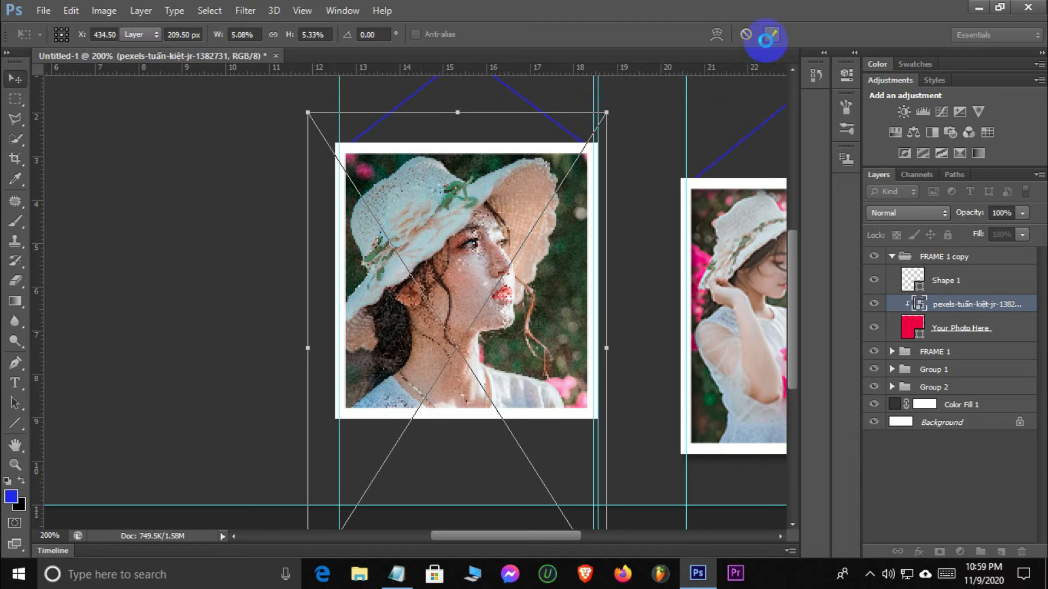
Add a drop shadow with 48% opacity to the Shape 1 border of the left frame.
{"action": "left_click", "coordinate": [936, 279]}
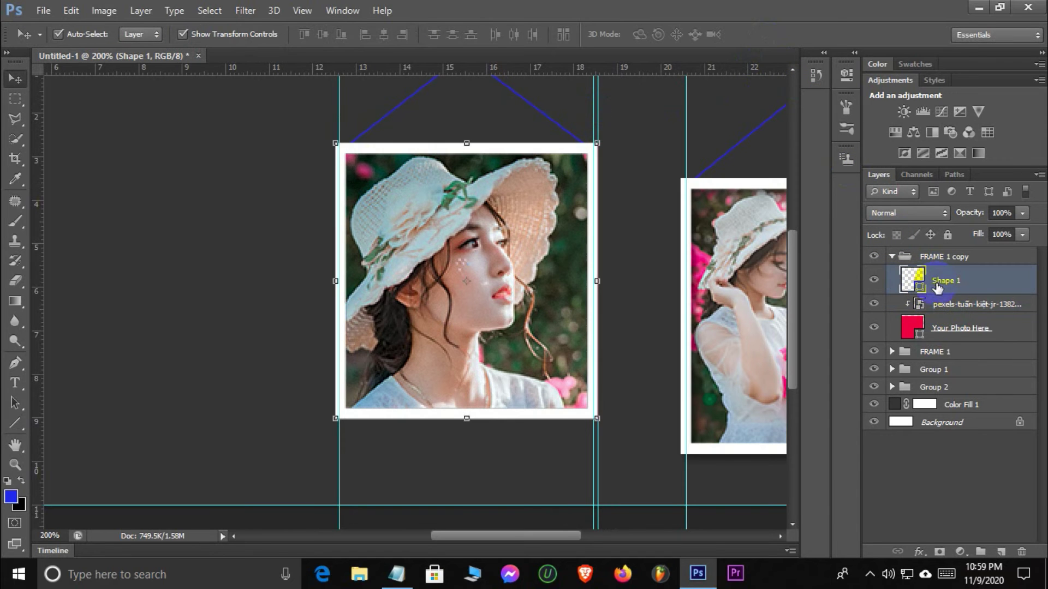
{"action": "left_click", "coordinate": [919, 552]}
{"action": "left_click", "coordinate": [934, 529]}
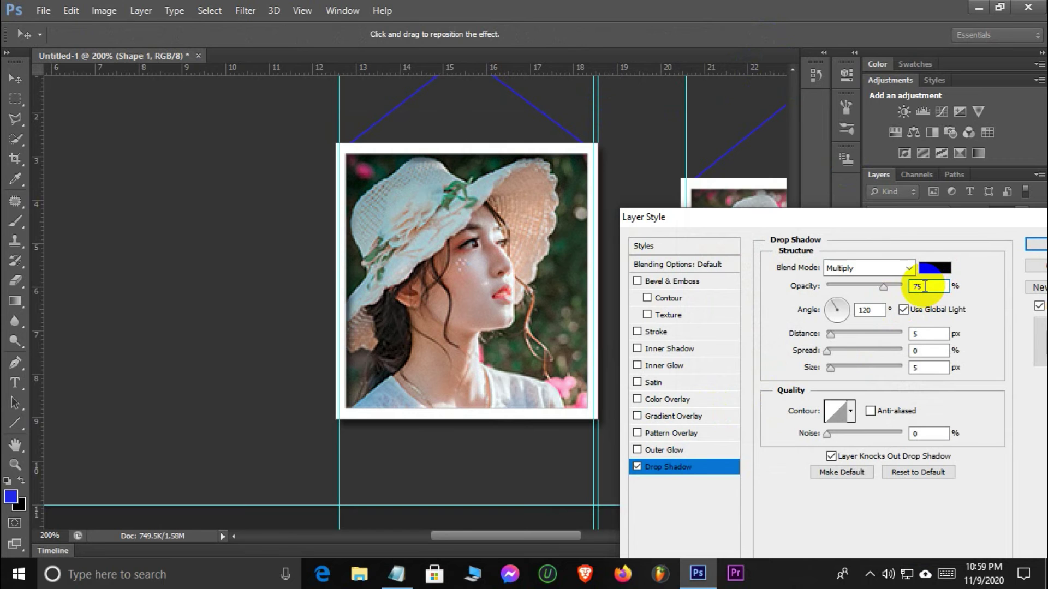
{"action": "key", "text": "BackSpace"}
{"action": "right_click", "coordinate": [925, 286]}
{"action": "left_click", "coordinate": [912, 352]}
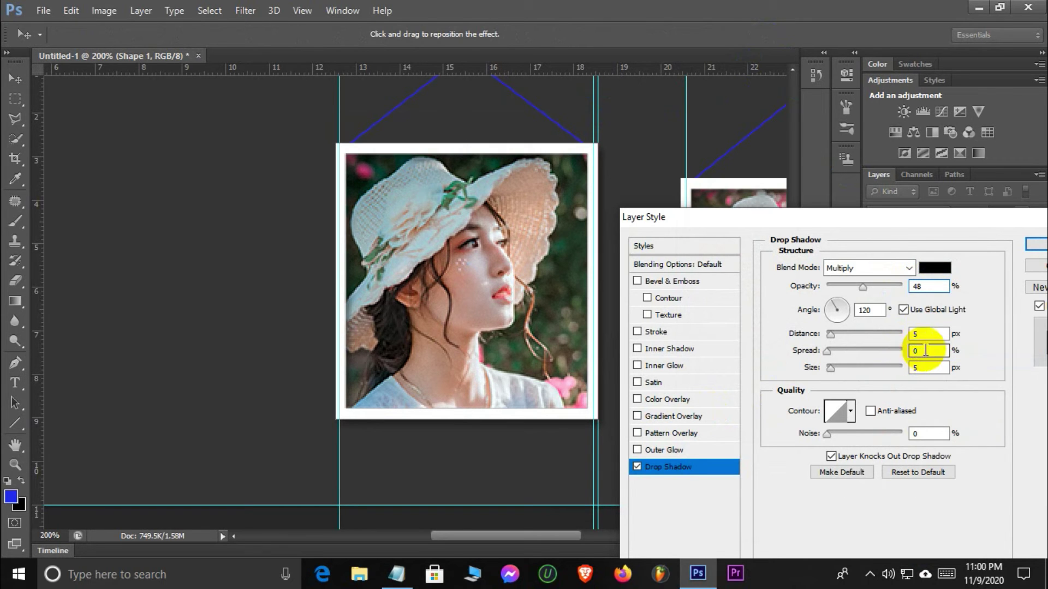
{"action": "left_click", "coordinate": [1036, 244]}
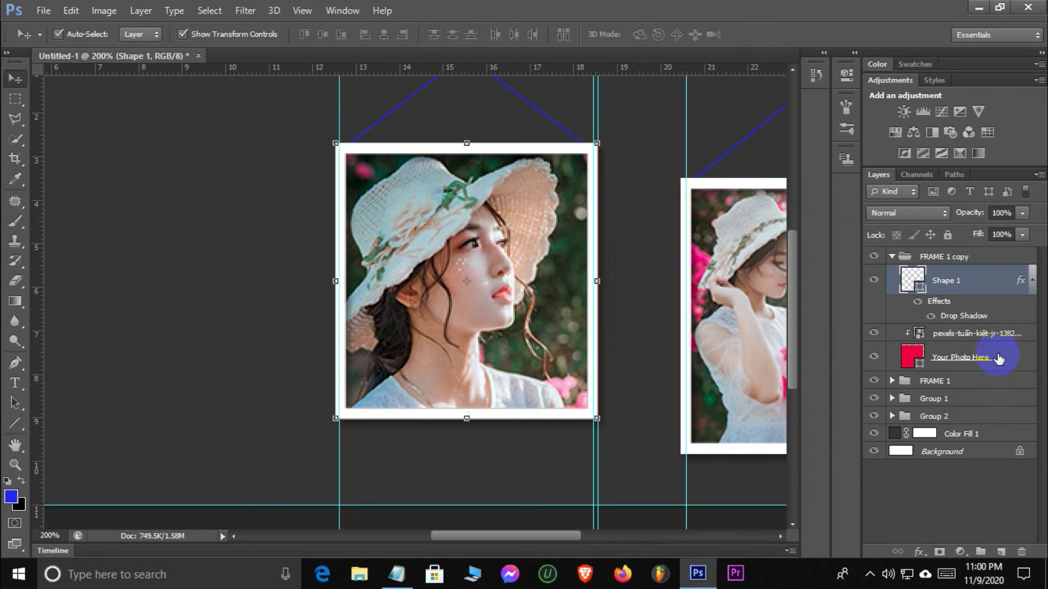
Remove the five vertical guides along the photo frames, keeping only the guides at the banner's outer edges.
{"action": "left_click", "coordinate": [924, 525]}
{"action": "scroll", "coordinate": [543, 428], "scroll_direction": "down", "scroll_amount": 2}
{"action": "scroll", "coordinate": [572, 467], "scroll_direction": "down", "scroll_amount": 1}
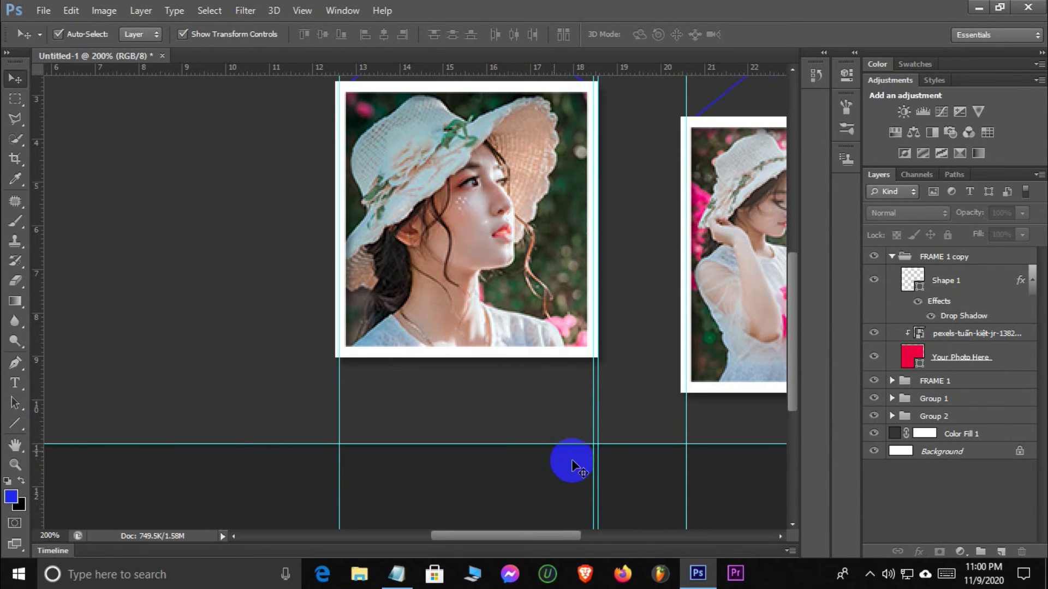
{"action": "key", "text": "ctrl+minus"}
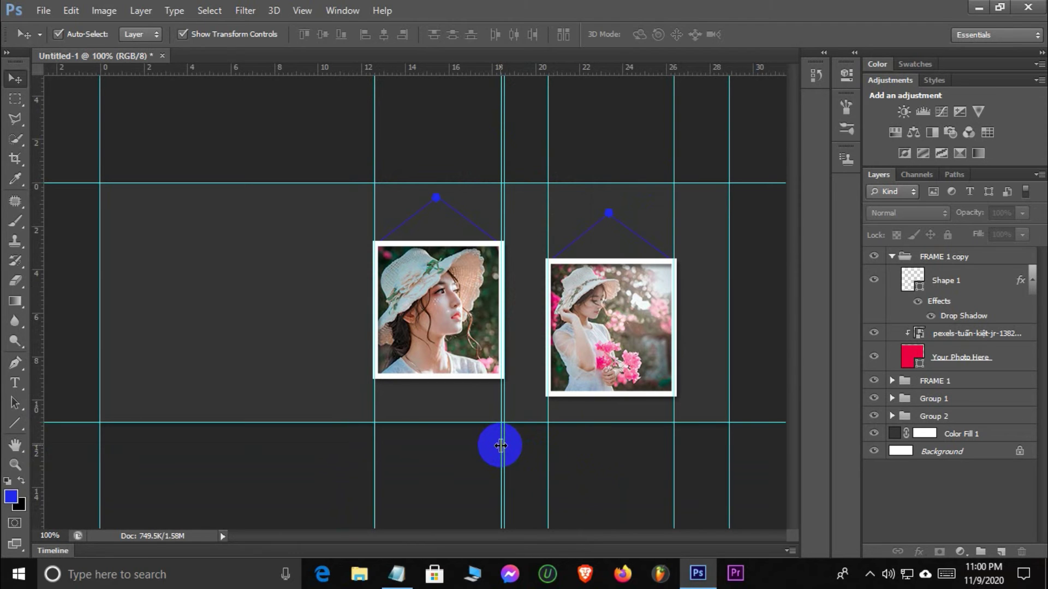
{"action": "left_click_drag", "start_coordinate": [501, 445], "coordinate": [22, 418]}
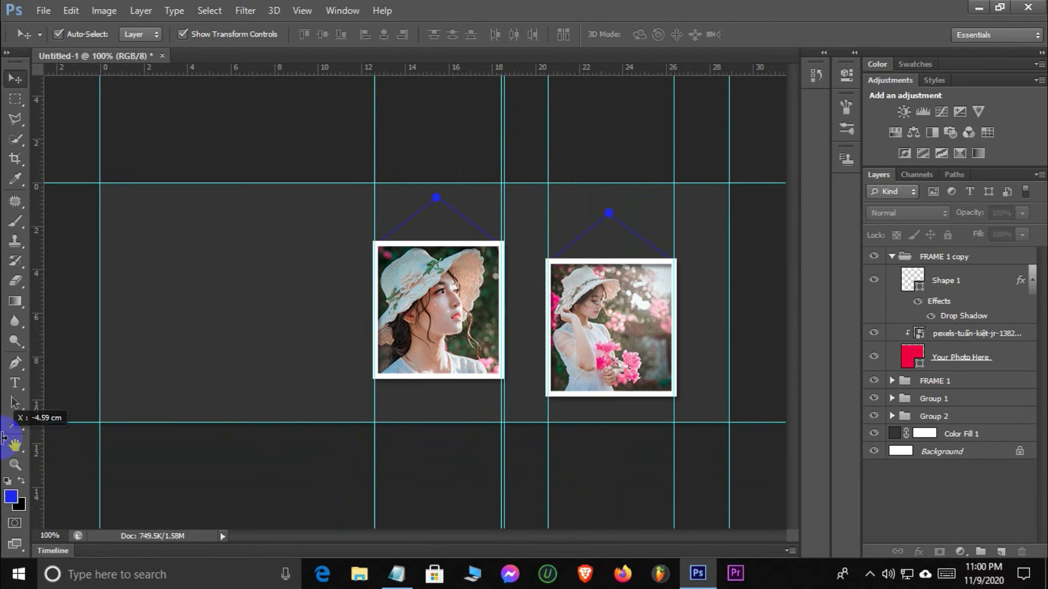
{"action": "left_click_drag", "start_coordinate": [371, 460], "coordinate": [16, 445]}
{"action": "left_click_drag", "start_coordinate": [502, 480], "coordinate": [12, 432]}
{"action": "left_click_drag", "start_coordinate": [549, 473], "coordinate": [12, 388]}
{"action": "left_click_drag", "start_coordinate": [674, 448], "coordinate": [12, 399]}
{"action": "left_click", "coordinate": [208, 461]}
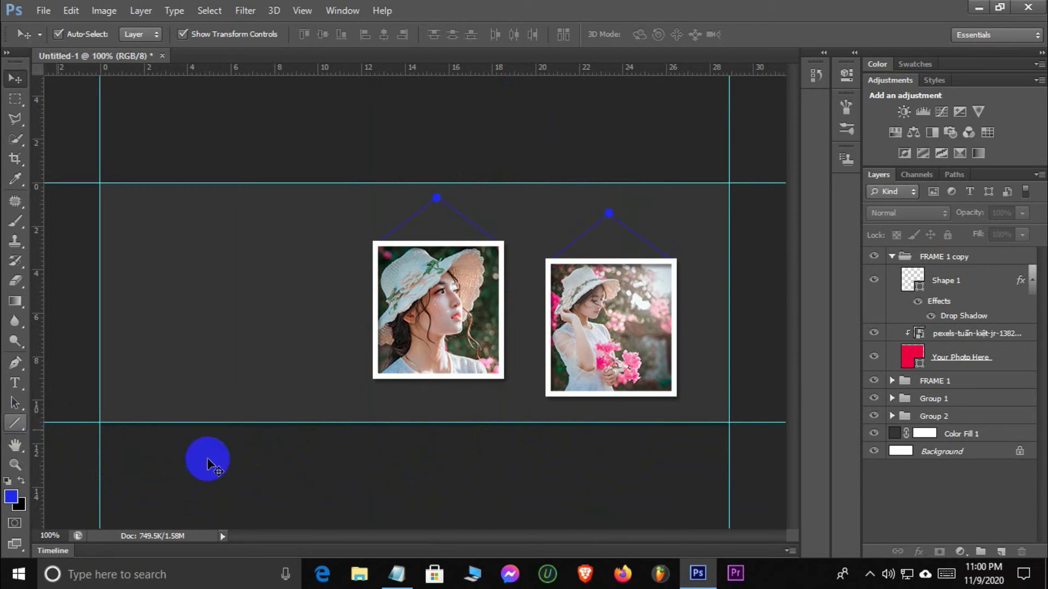
Check which hanging lines each group holds, and move Group 1 into FRAME 1 copy and Group 2 into FRAME 1.
{"action": "left_click", "coordinate": [891, 257]}
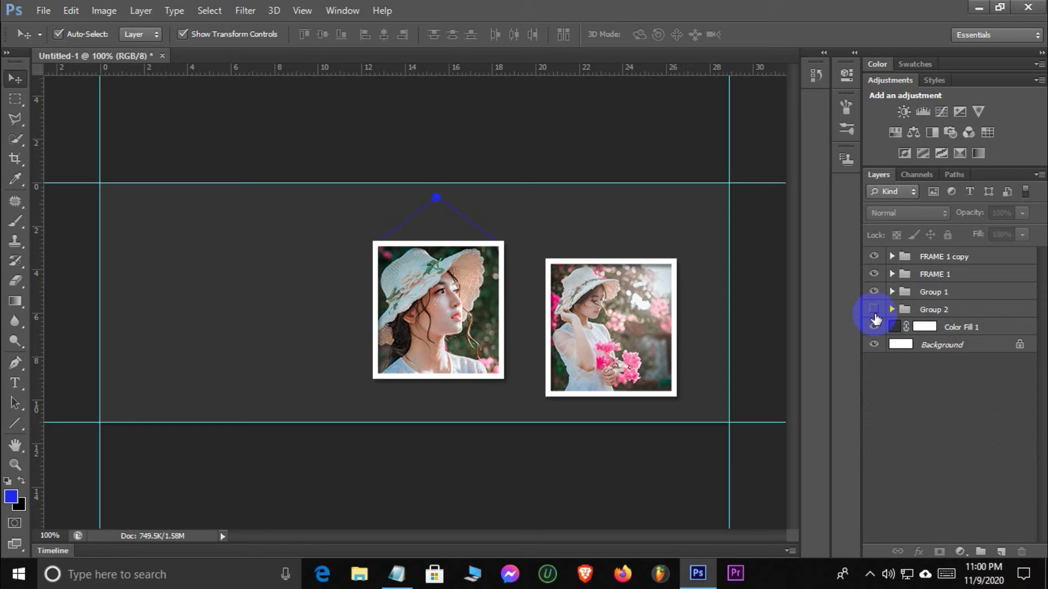
{"action": "left_click", "coordinate": [875, 292]}
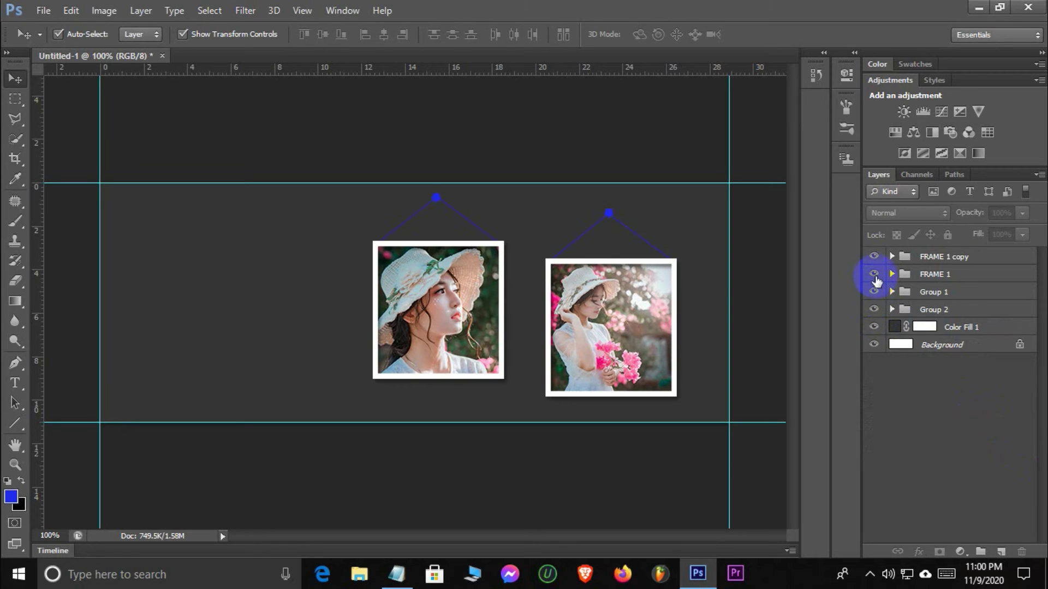
{"action": "left_click", "coordinate": [874, 274]}
{"action": "left_click", "coordinate": [874, 274]}
{"action": "left_click", "coordinate": [874, 309]}
{"action": "left_click", "coordinate": [874, 274]}
{"action": "left_click", "coordinate": [874, 275]}
{"action": "left_click_drag", "start_coordinate": [932, 318], "coordinate": [922, 266]}
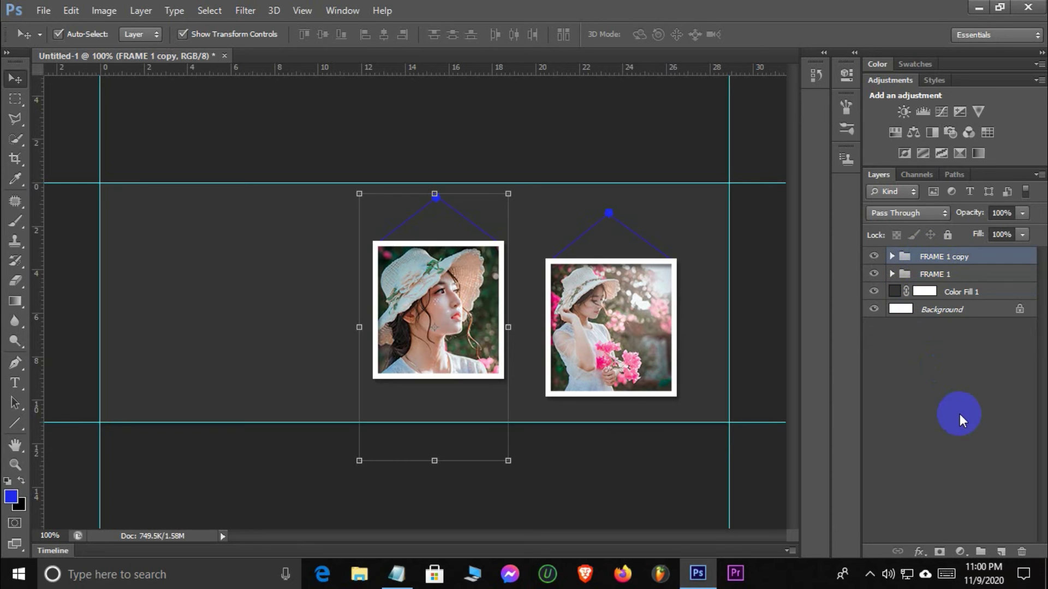
{"action": "left_click", "coordinate": [959, 414]}
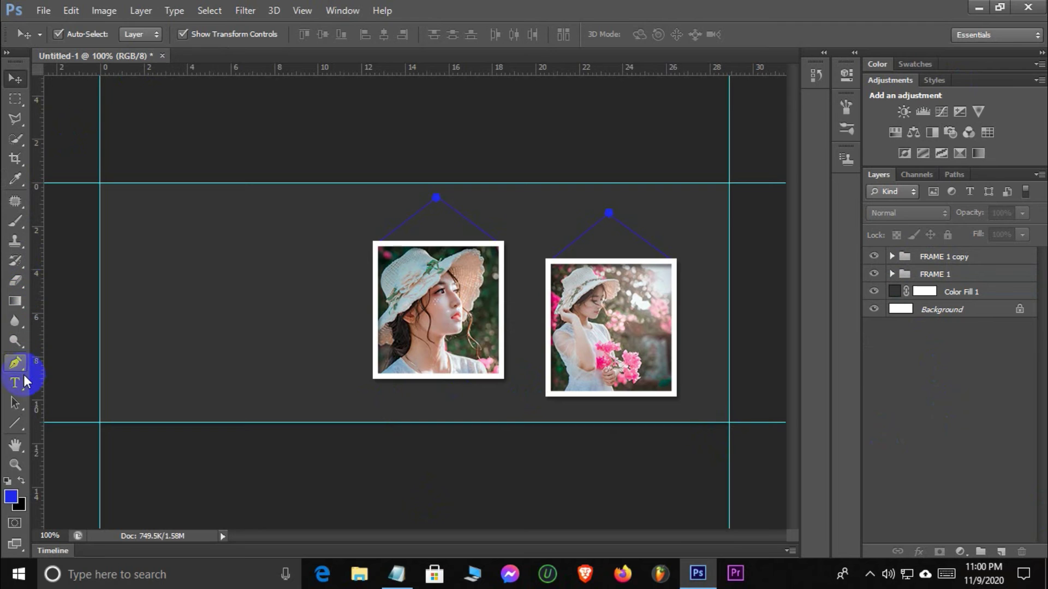
Add a new layer and start a point text in the empty area beside the left frame, with the font size set to 24 pt.
{"action": "left_click", "coordinate": [1001, 552]}
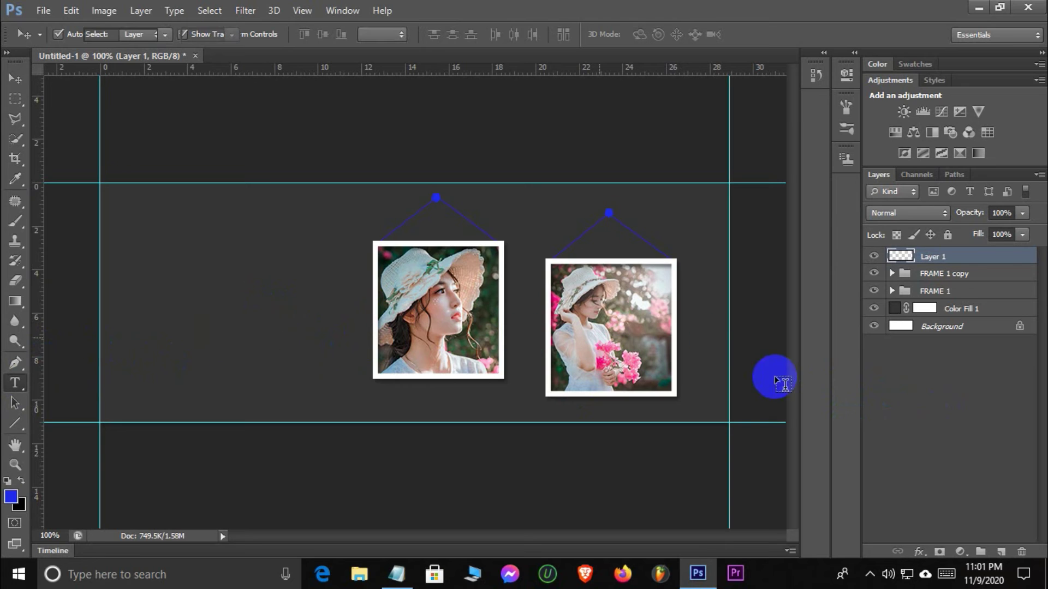
{"action": "left_click", "coordinate": [230, 333]}
{"action": "left_click", "coordinate": [321, 36]}
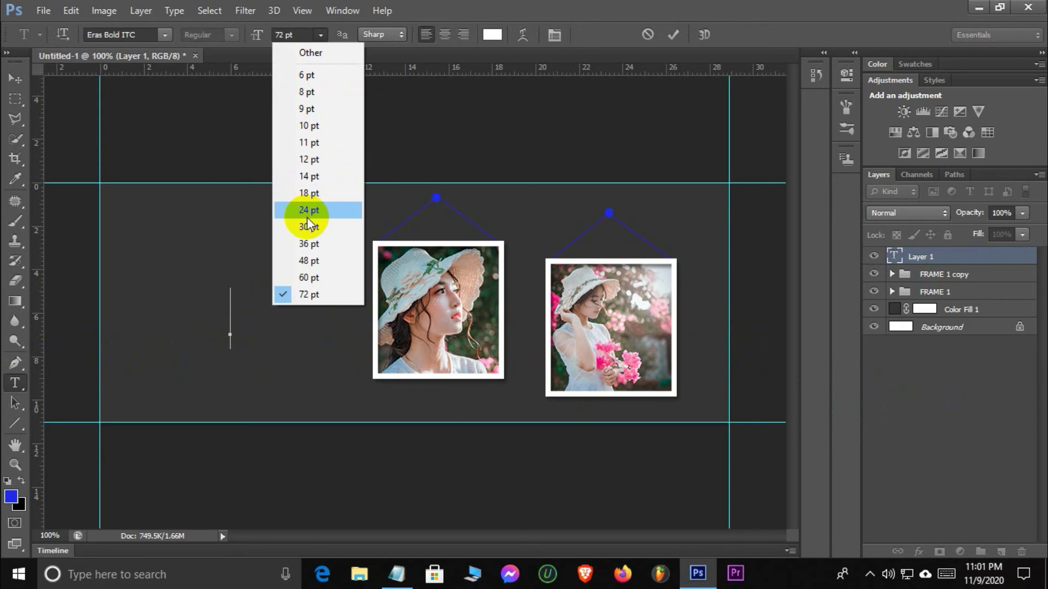
{"action": "left_click", "coordinate": [310, 176]}
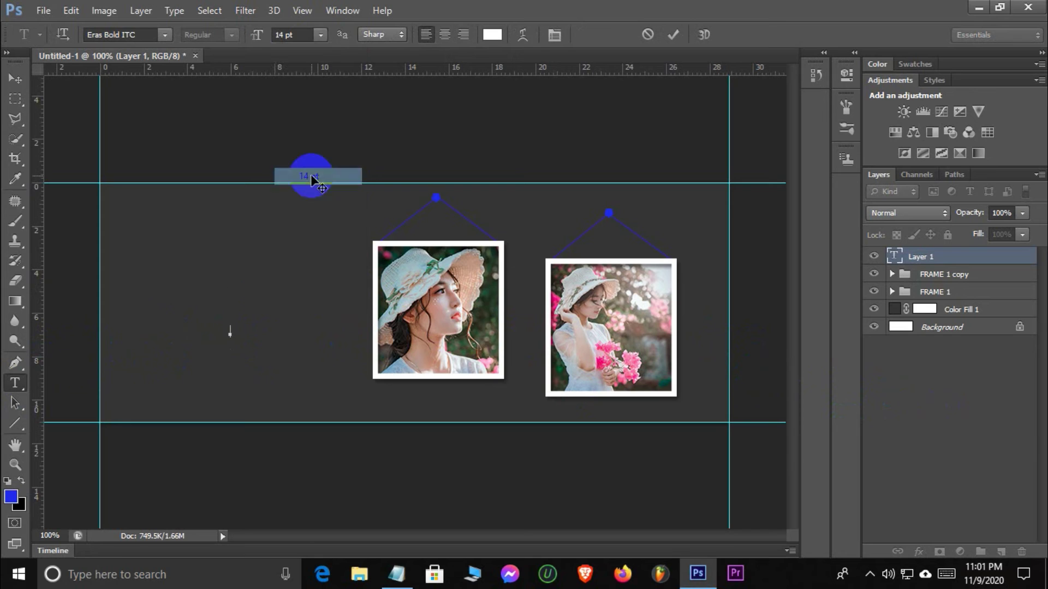
{"action": "left_click", "coordinate": [319, 36]}
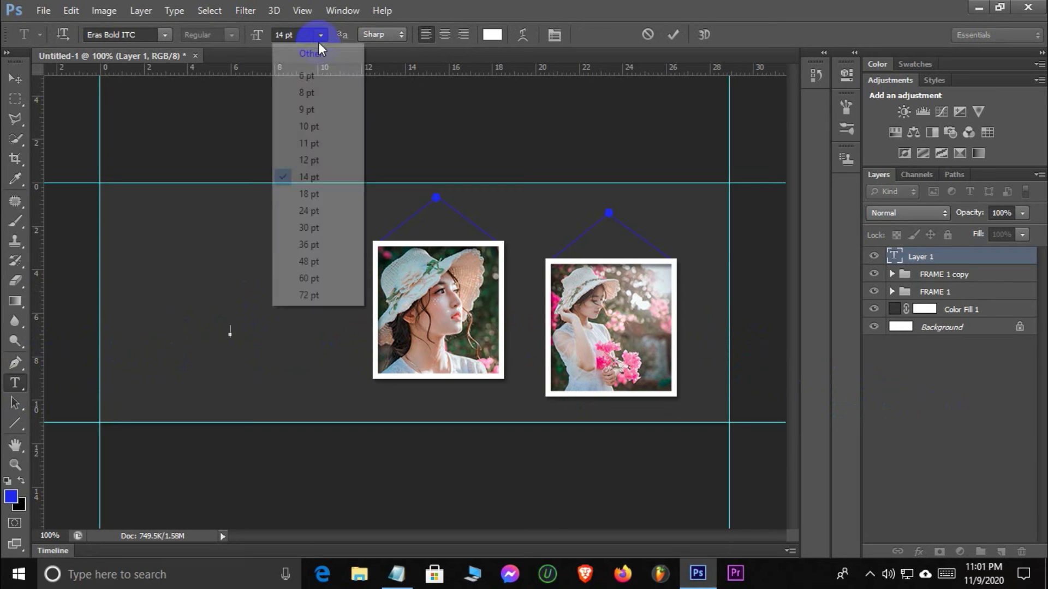
{"action": "left_click", "coordinate": [319, 144]}
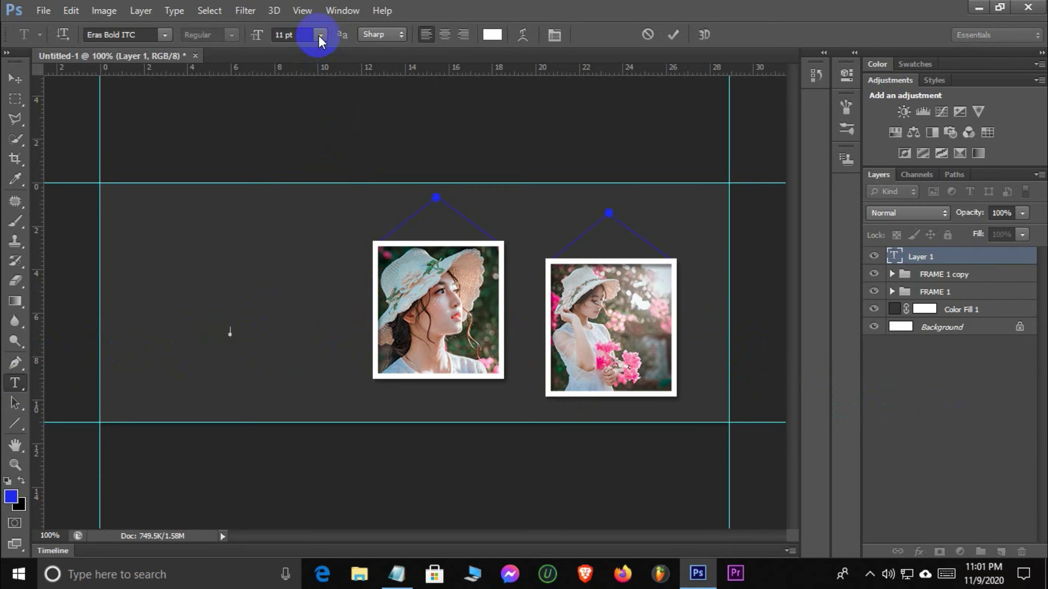
{"action": "left_click", "coordinate": [321, 36]}
{"action": "left_click", "coordinate": [319, 176]}
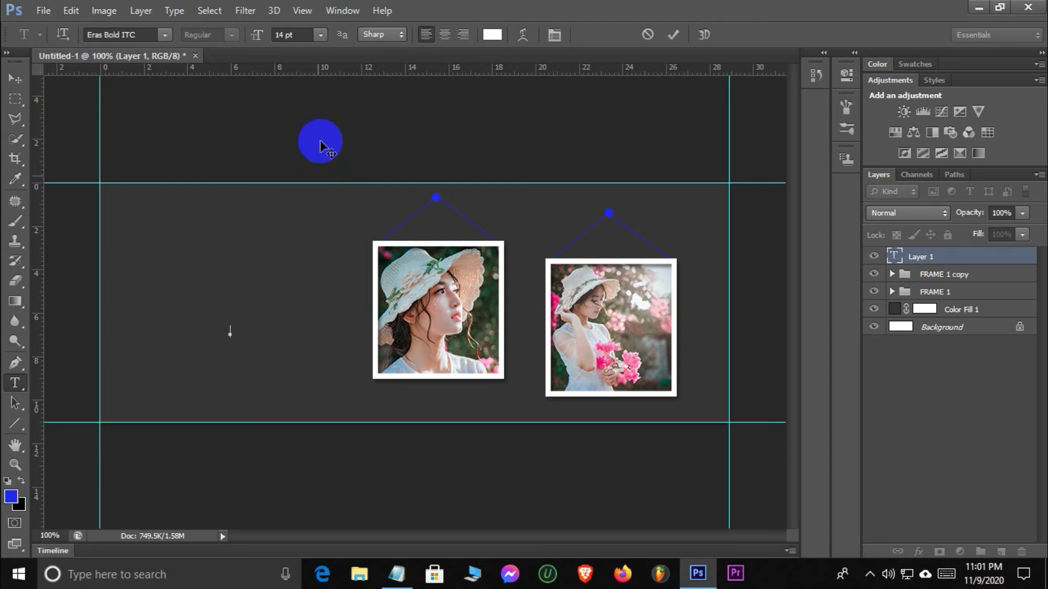
{"action": "left_click", "coordinate": [320, 34]}
{"action": "left_click", "coordinate": [317, 207]}
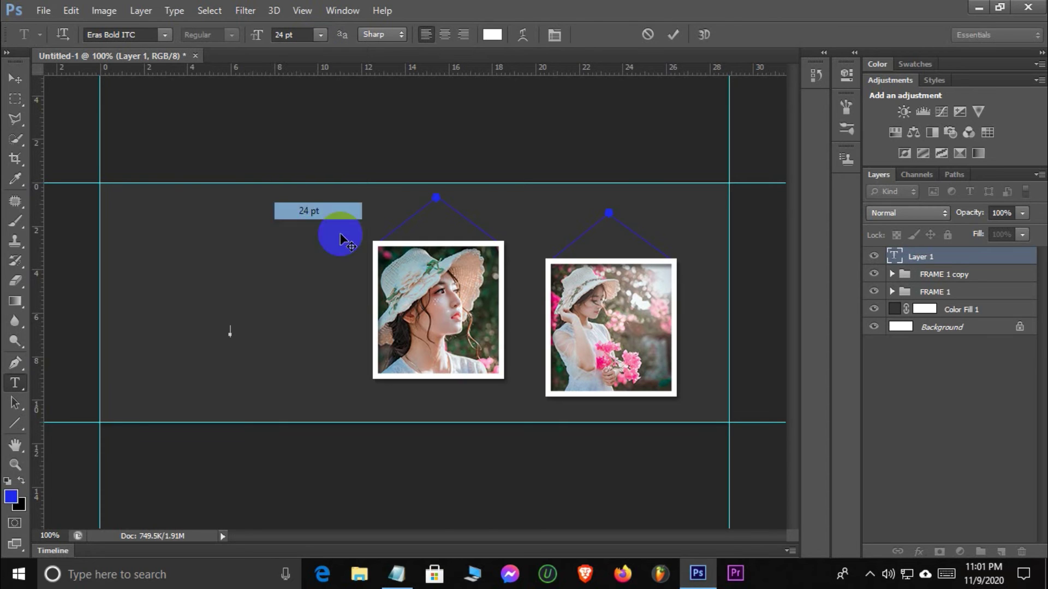
Switch to Notepad, maximize it, and copy the whole sentence "I'm not going to fail, a valuable lesson has been learned even in defeat, and it's developing me.".
{"action": "left_click", "coordinate": [397, 573]}
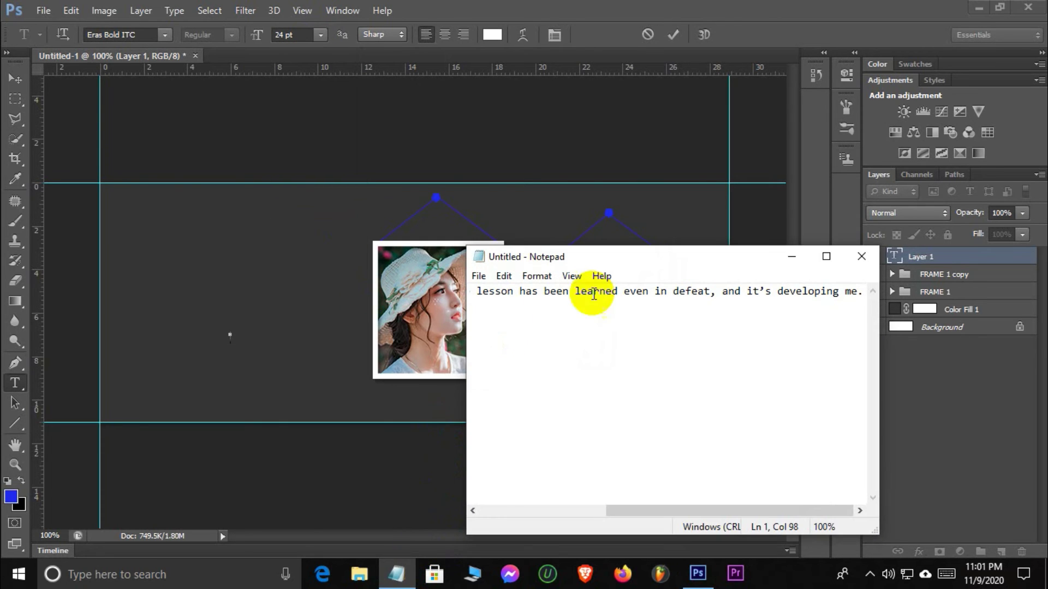
{"action": "left_click", "coordinate": [826, 256]}
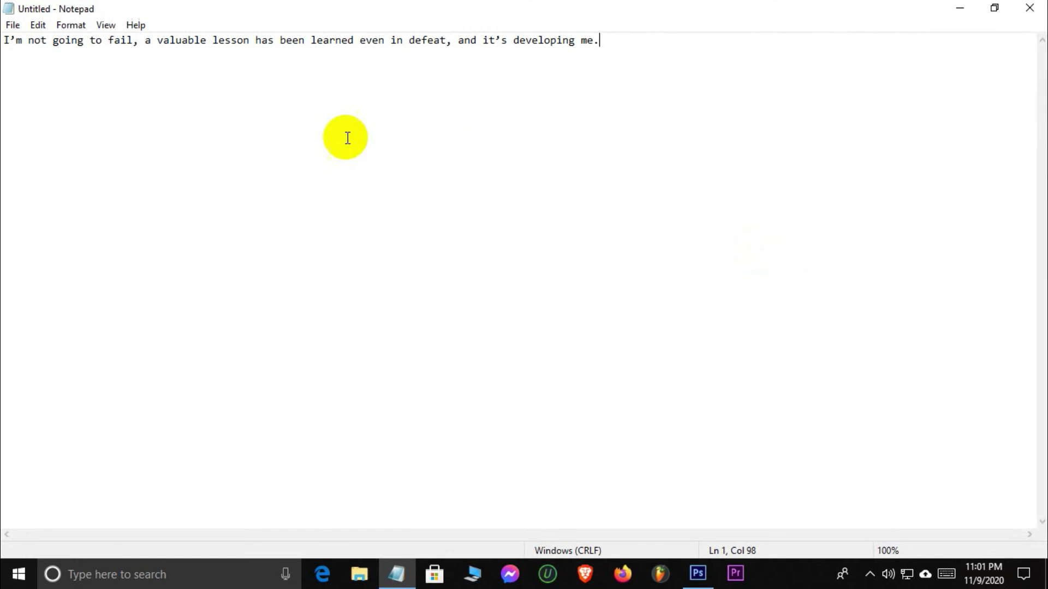
{"action": "left_click_drag", "start_coordinate": [617, 65], "coordinate": [5, 70]}
{"action": "right_click", "coordinate": [96, 66]}
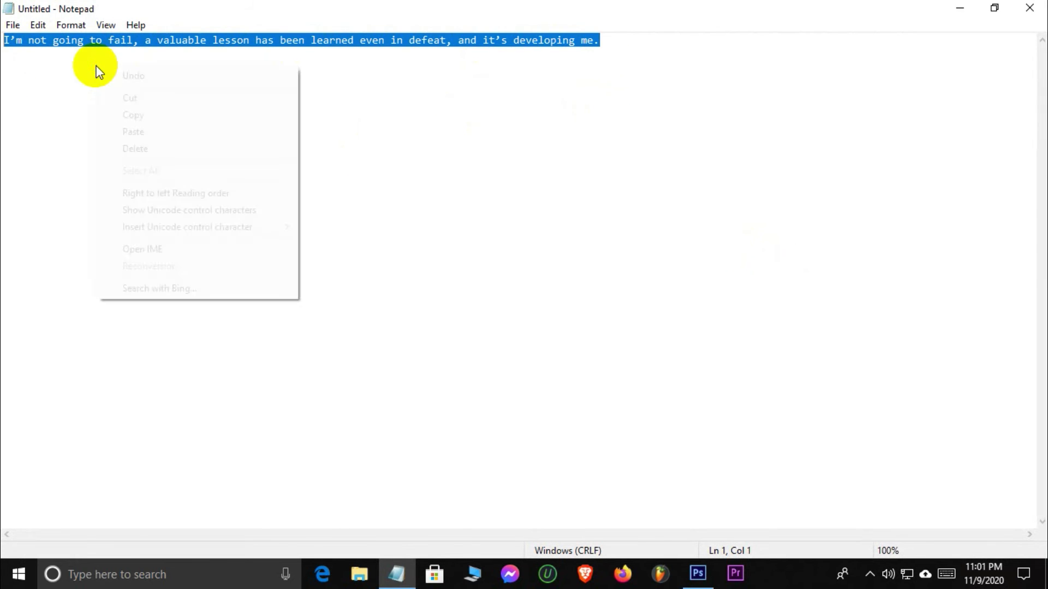
{"action": "left_click", "coordinate": [134, 114]}
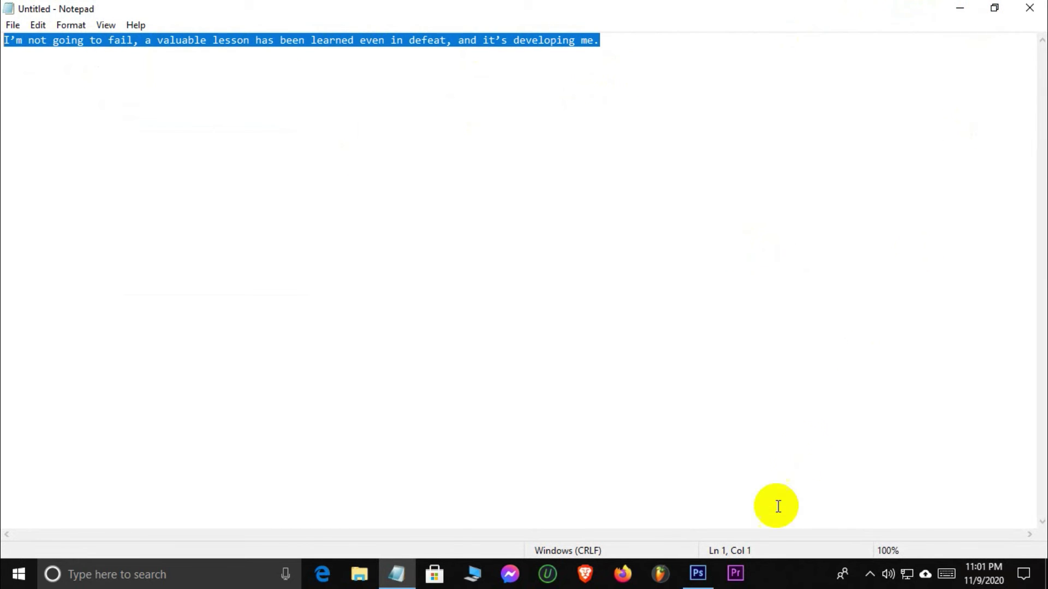
Return to Photoshop and paste the copied sentence into the started text.
{"action": "left_click", "coordinate": [697, 573]}
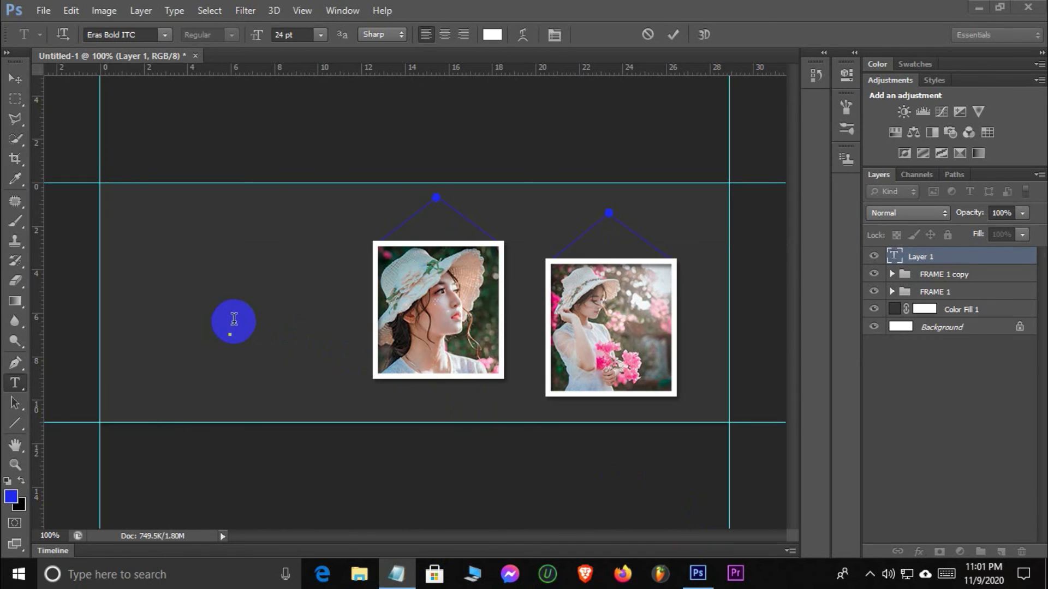
{"action": "right_click", "coordinate": [234, 320]}
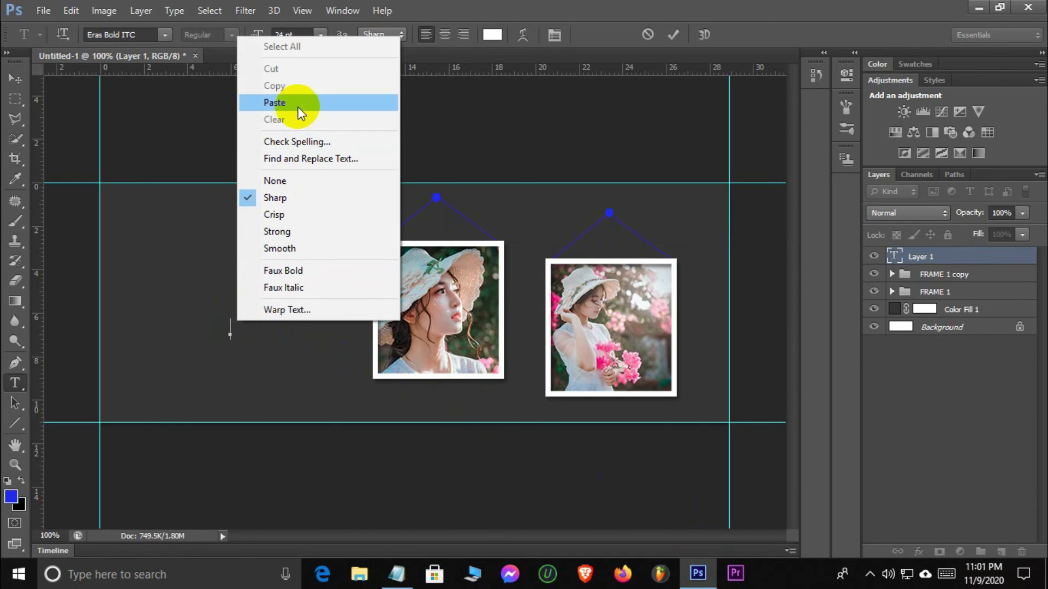
{"action": "left_click", "coordinate": [274, 102]}
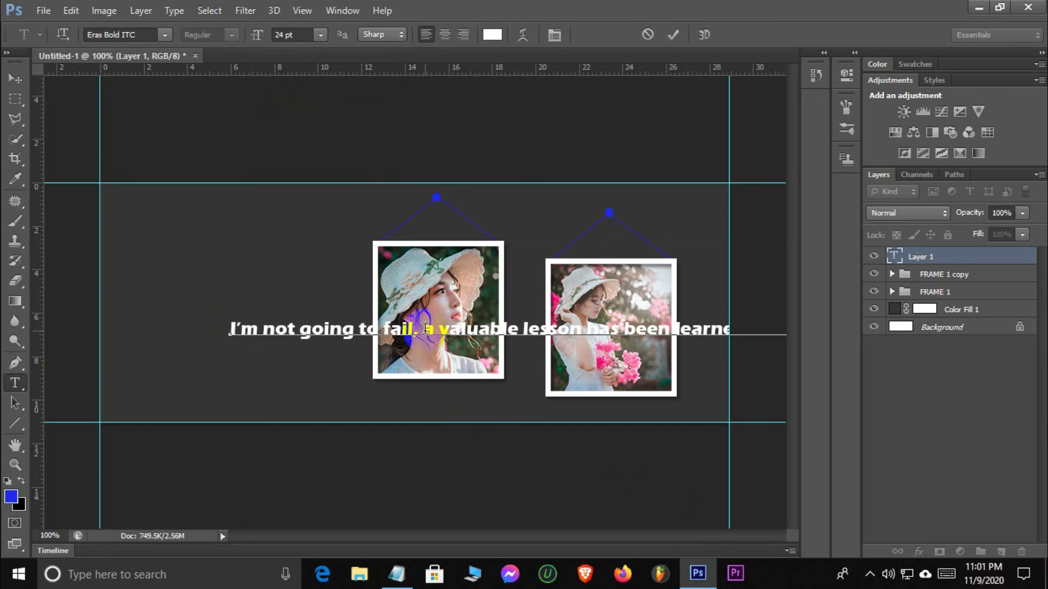
Set the part of the quote within view, up to "defeat,", to 18 pt.
{"action": "left_click_drag", "start_coordinate": [227, 328], "coordinate": [821, 330]}
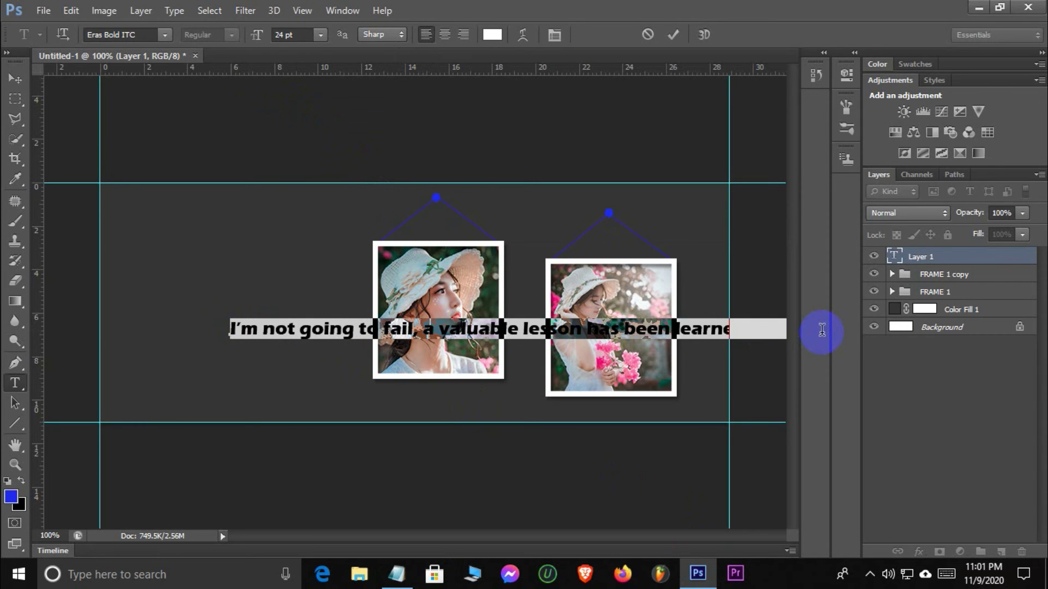
{"action": "left_click", "coordinate": [320, 36]}
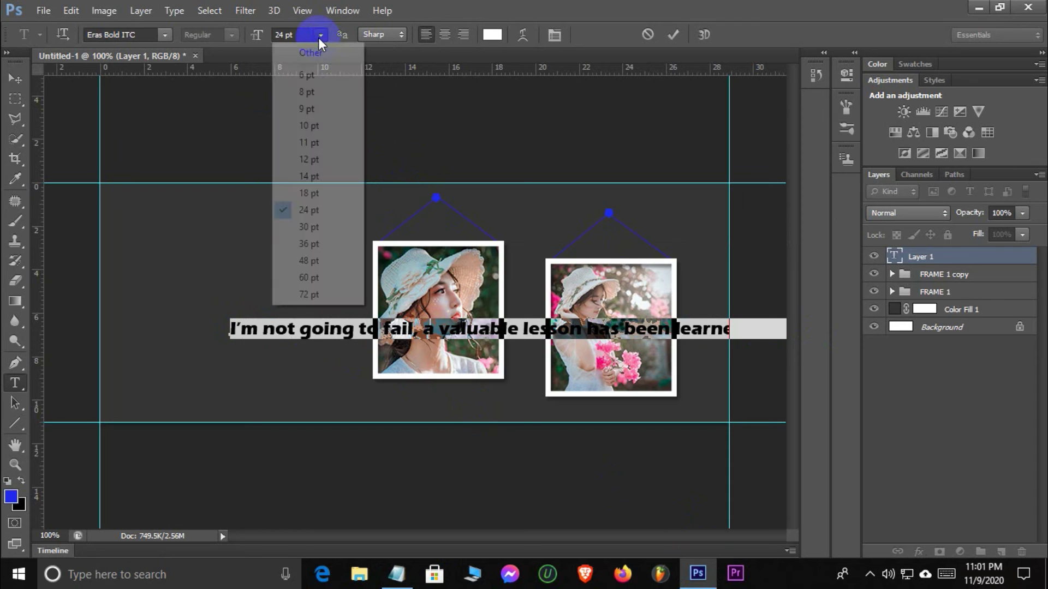
{"action": "left_click", "coordinate": [326, 193]}
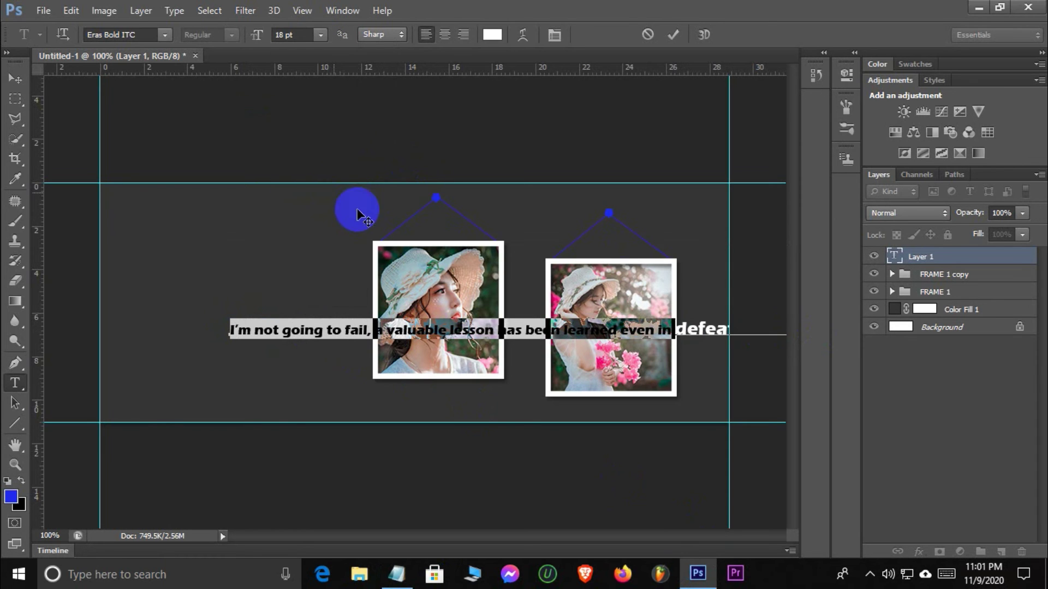
{"action": "left_click_drag", "start_coordinate": [740, 334], "coordinate": [243, 191]}
{"action": "left_click", "coordinate": [319, 35]}
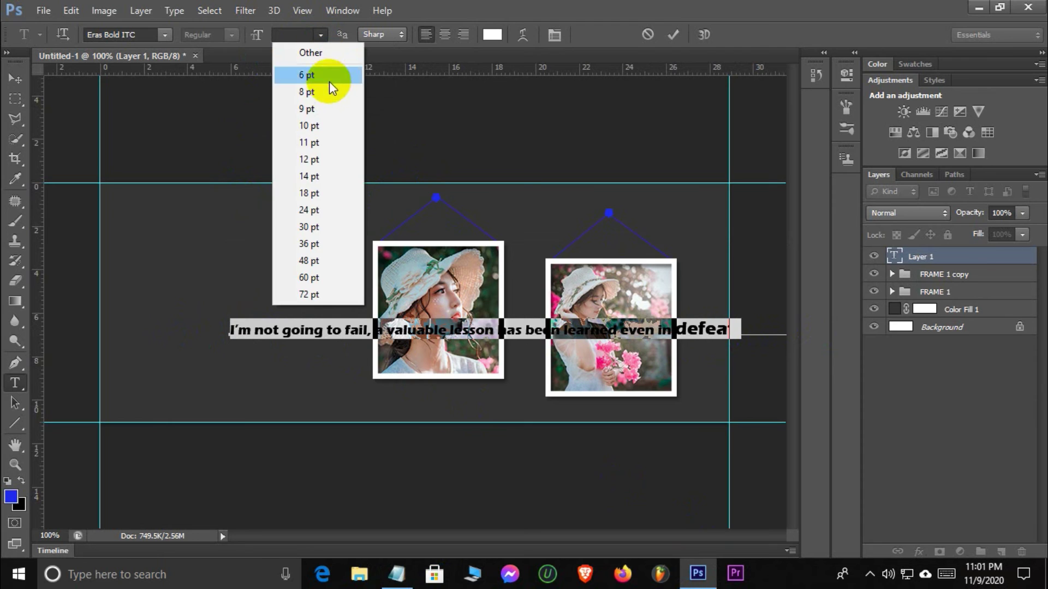
{"action": "left_click", "coordinate": [315, 194]}
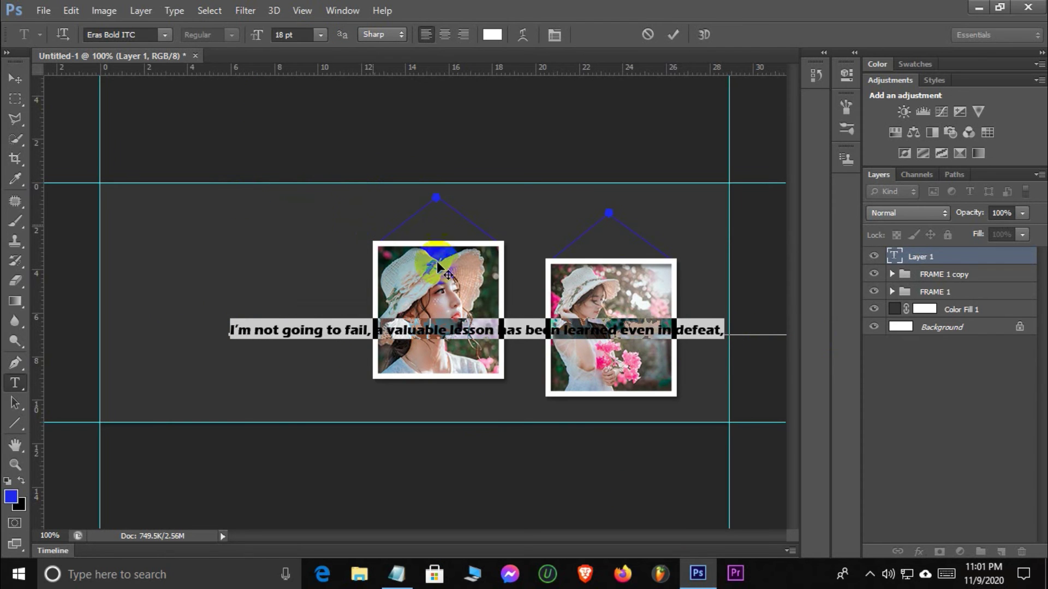
{"action": "left_click_drag", "start_coordinate": [730, 334], "coordinate": [401, 581]}
{"action": "left_click", "coordinate": [399, 576]}
{"action": "left_click", "coordinate": [398, 573]}
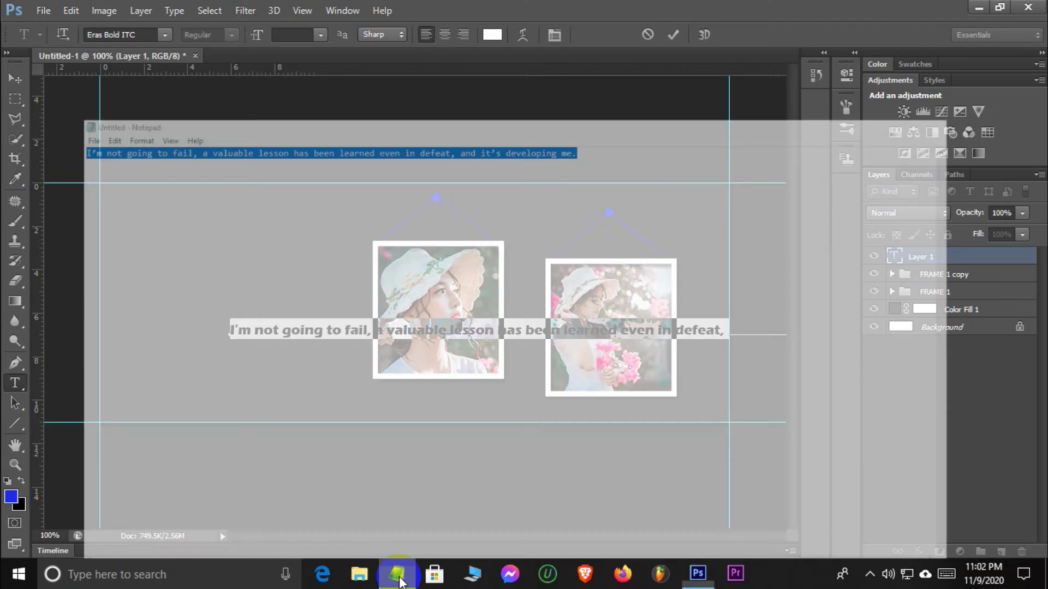
{"action": "left_click", "coordinate": [680, 329]}
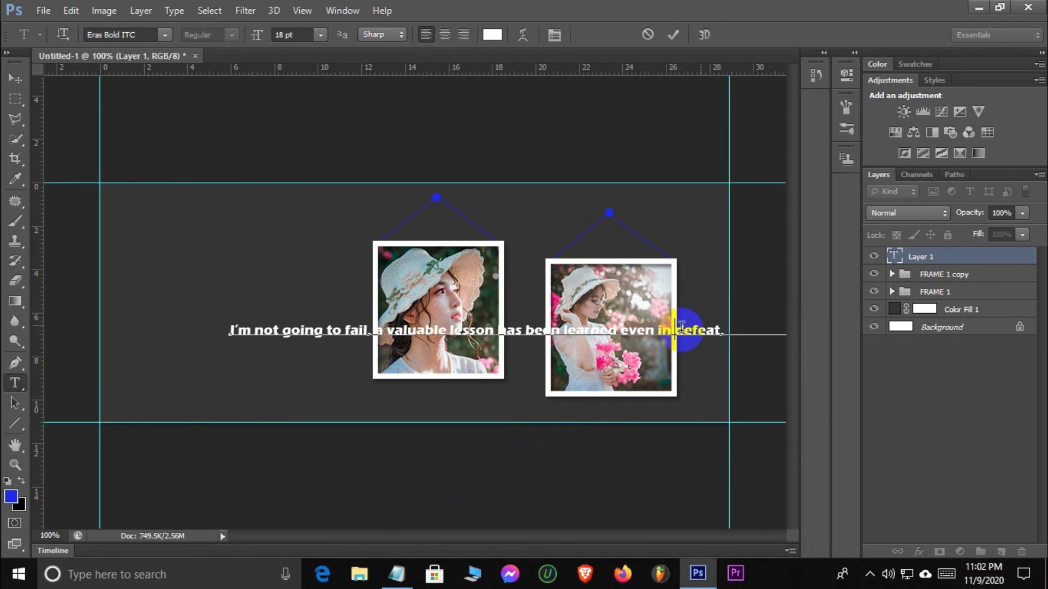
Shift the quote so its ending fits on the banner, and set the entire text to 18 pt.
{"action": "left_click", "coordinate": [15, 79]}
{"action": "left_click_drag", "start_coordinate": [270, 332], "coordinate": [72, 333]}
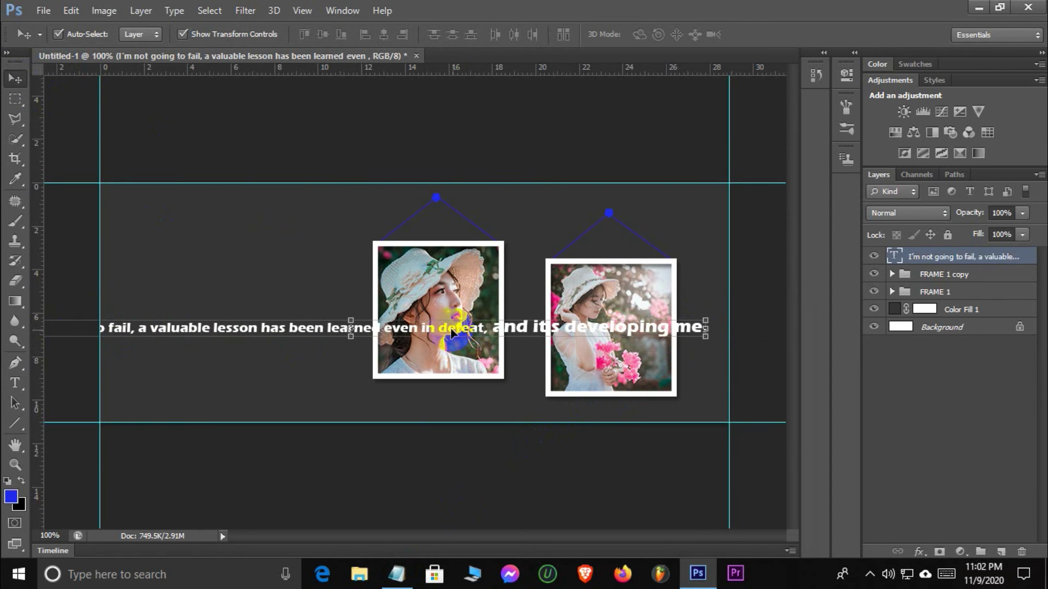
{"action": "left_click", "coordinate": [15, 363]}
{"action": "left_click", "coordinate": [21, 385]}
{"action": "left_click", "coordinate": [228, 332]}
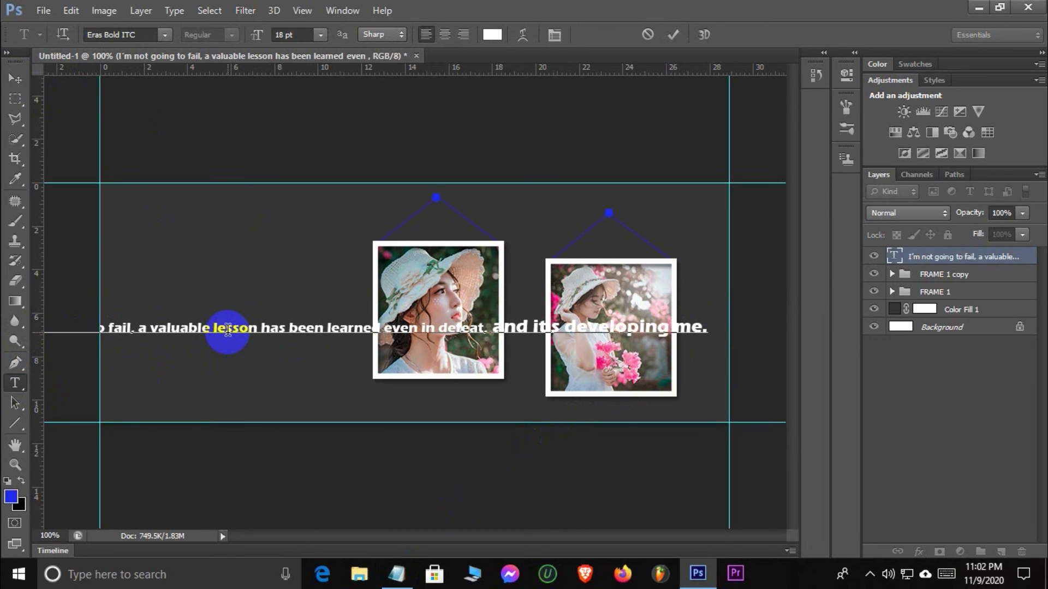
{"action": "key", "text": "ctrl+a"}
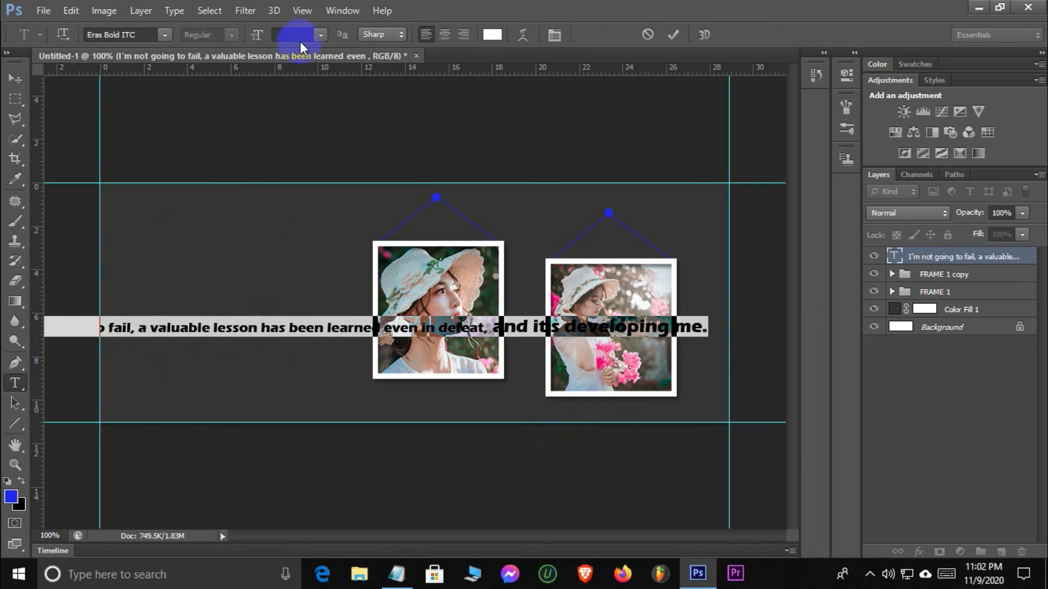
{"action": "left_click", "coordinate": [321, 35]}
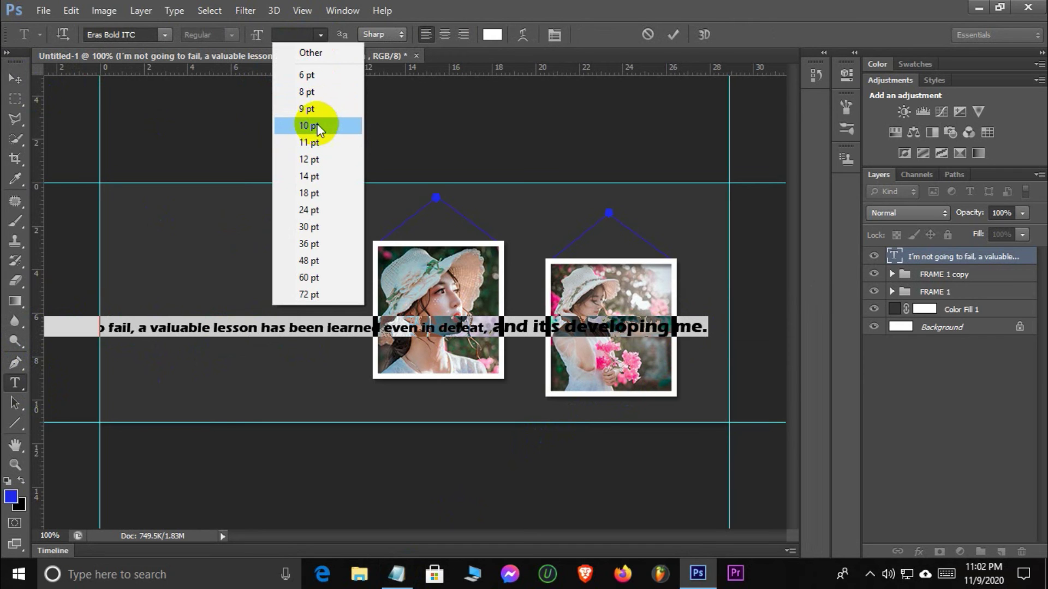
{"action": "left_click", "coordinate": [312, 194]}
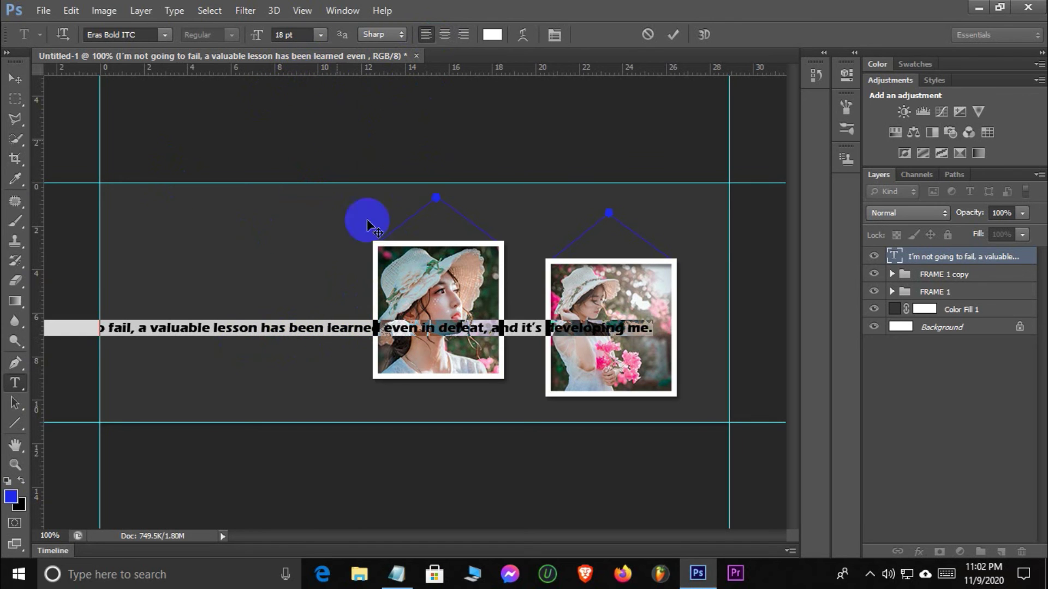
Move the quote to start just inside the banner's left edge, and break it into three lines after "valuable" and "even".
{"action": "left_click", "coordinate": [15, 87]}
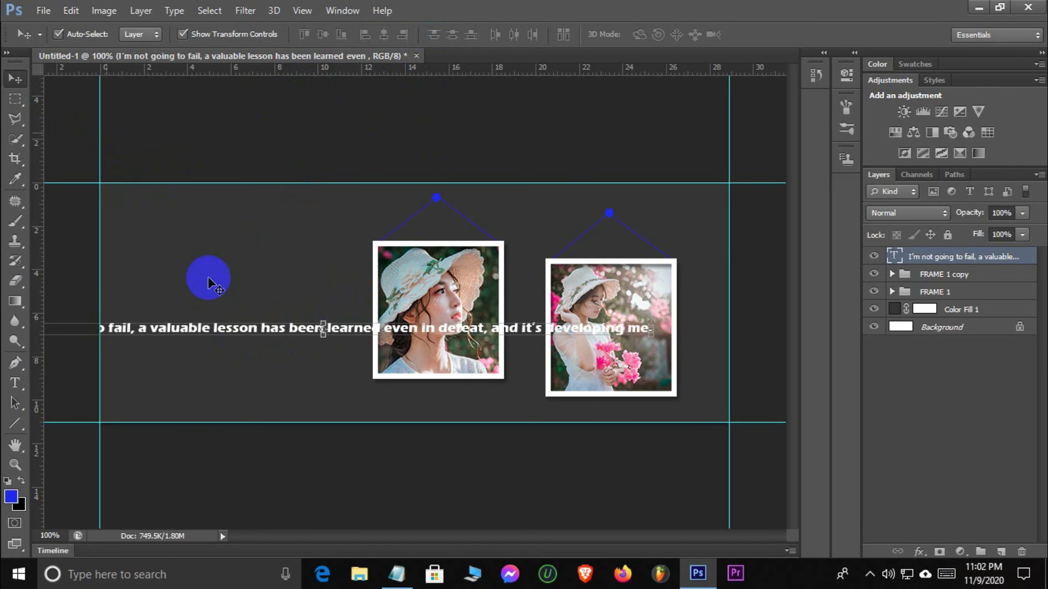
{"action": "left_click_drag", "start_coordinate": [254, 330], "coordinate": [330, 329]}
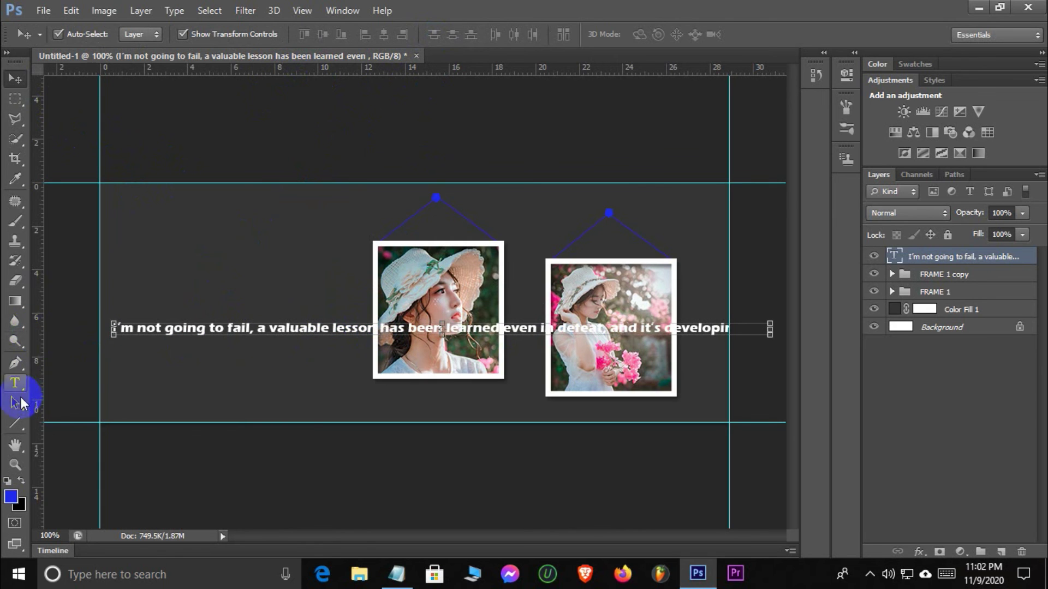
{"action": "left_click", "coordinate": [15, 383]}
{"action": "left_click", "coordinate": [330, 332]}
{"action": "key", "text": "Return"}
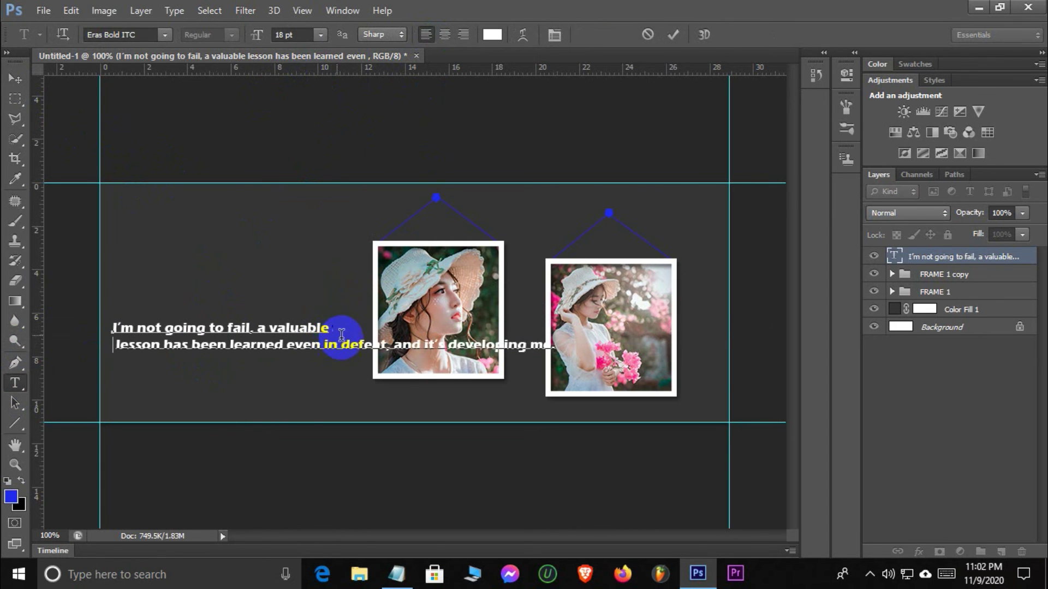
{"action": "left_click", "coordinate": [325, 342]}
{"action": "key", "text": "Return"}
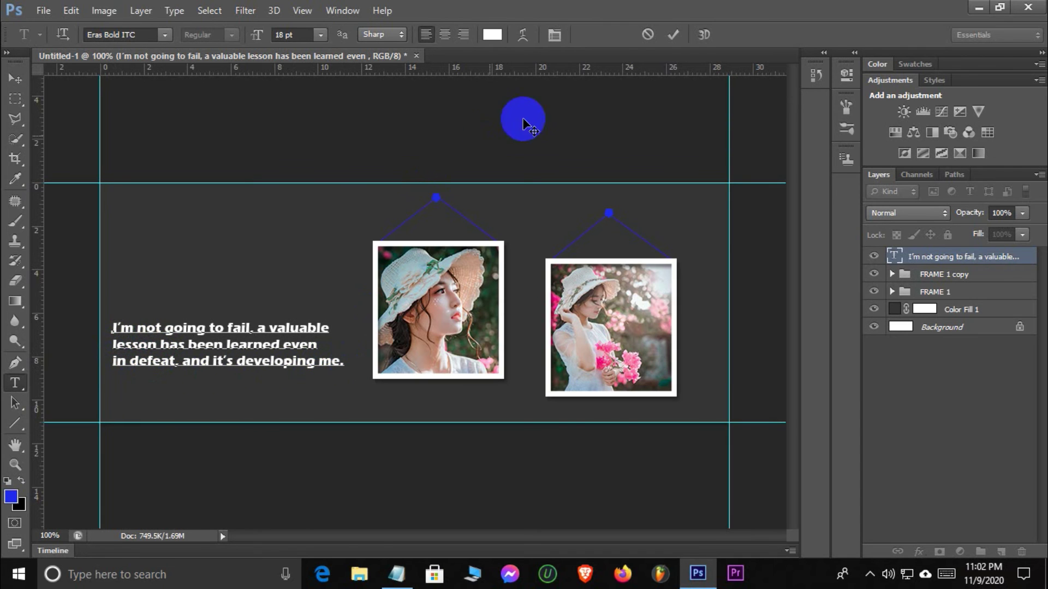
{"action": "left_click", "coordinate": [672, 35]}
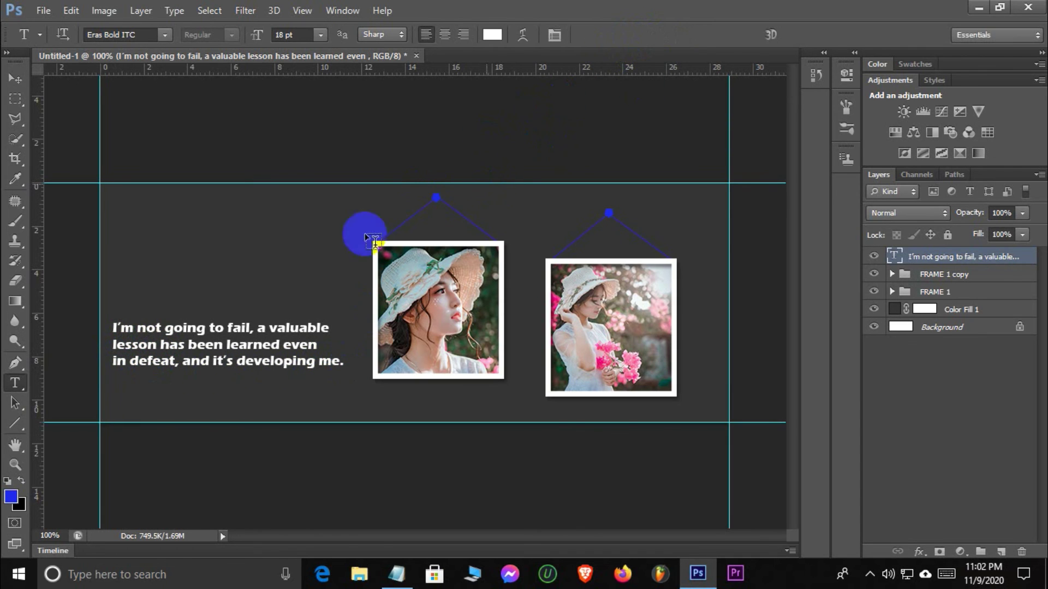
Move the three-line quote up to the banner's upper-left area, beside the left frame's hanging lines.
{"action": "left_click", "coordinate": [21, 80]}
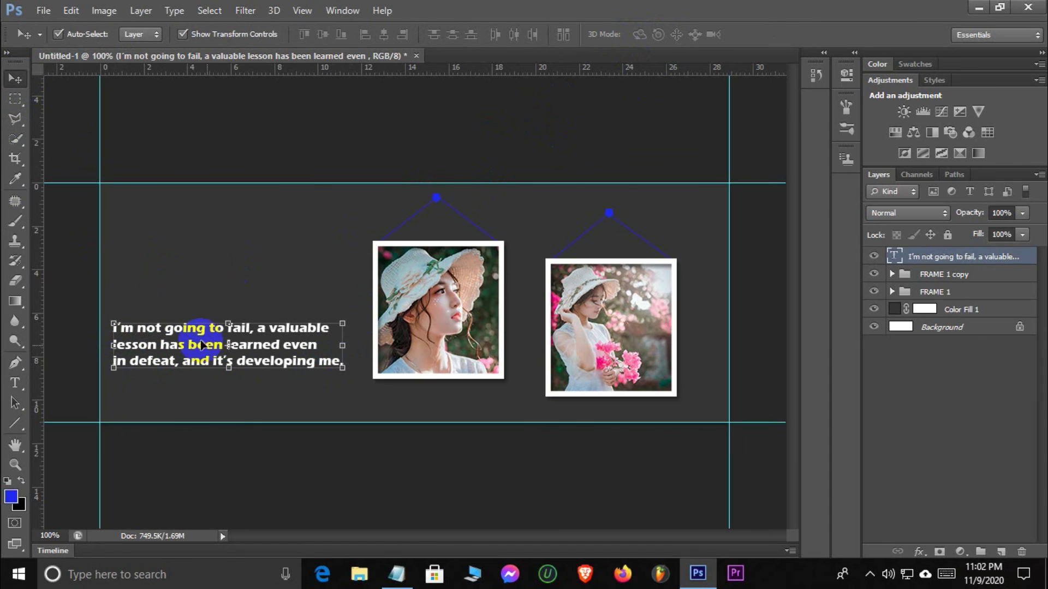
{"action": "left_click_drag", "start_coordinate": [198, 328], "coordinate": [201, 224]}
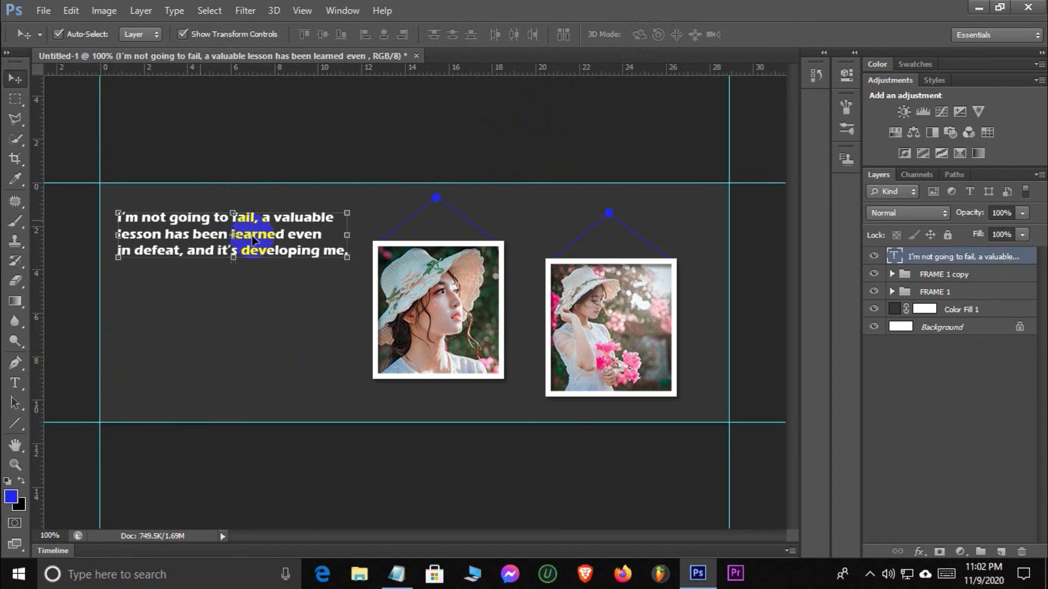
{"action": "double_click", "coordinate": [896, 260]}
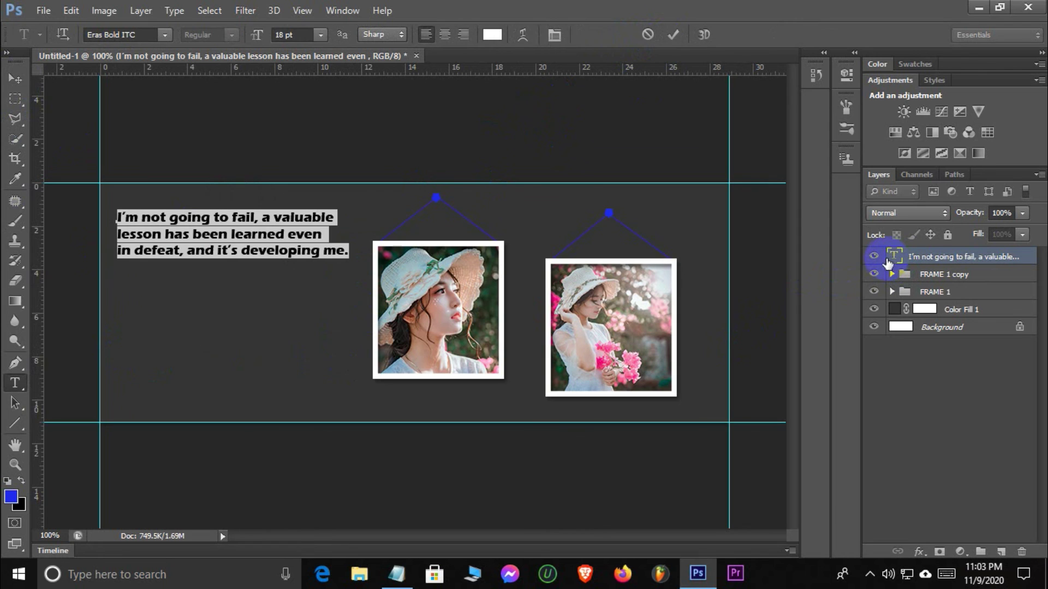
{"action": "left_click", "coordinate": [672, 34]}
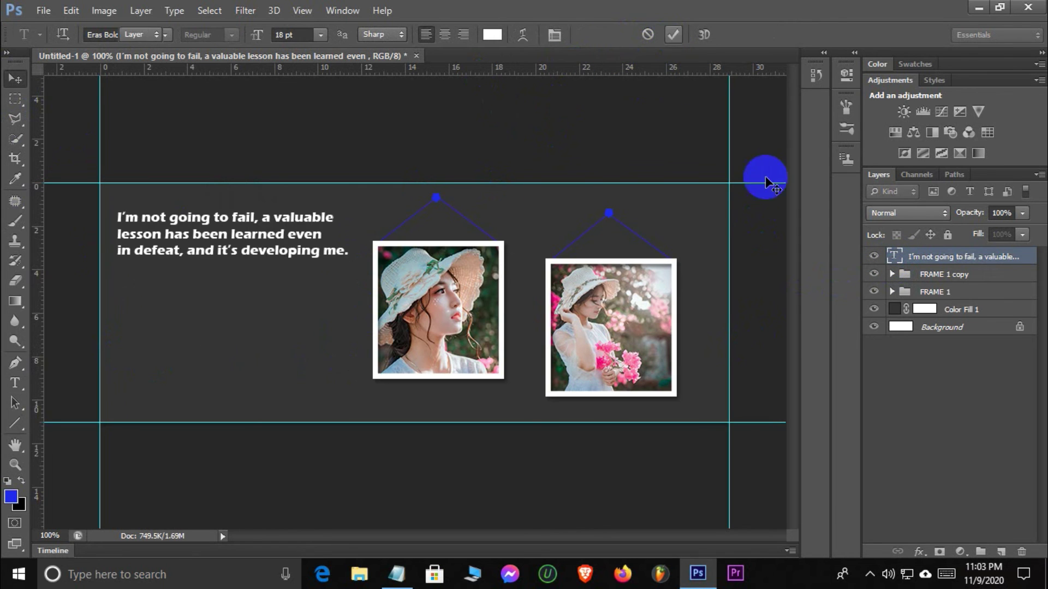
Create a layer group named "BG" and position it directly above the Color Fill 1 layer, below FRAME 1.
{"action": "left_click", "coordinate": [974, 412]}
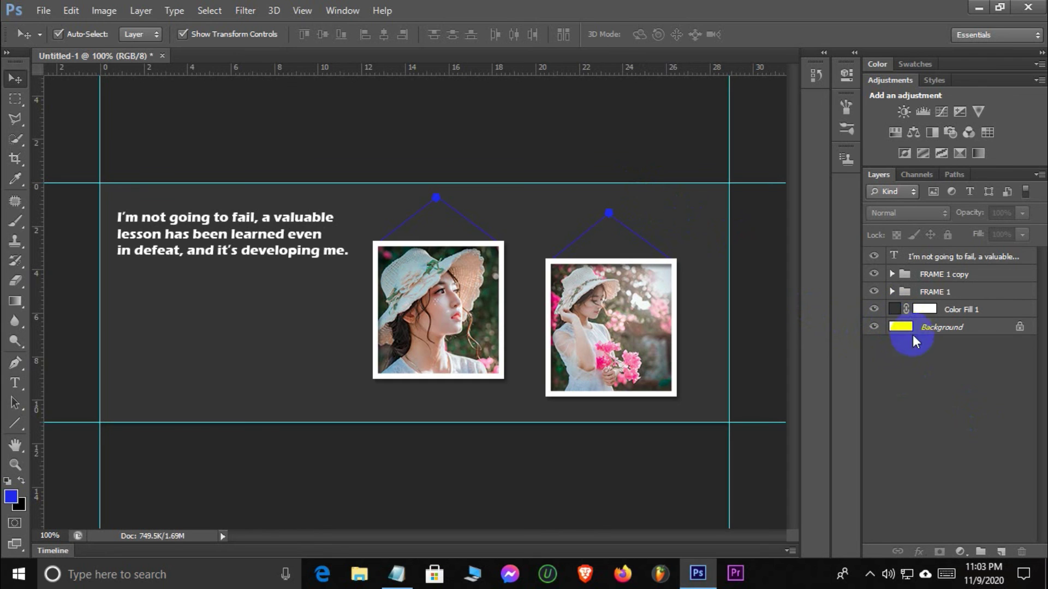
{"action": "left_click", "coordinate": [979, 553]}
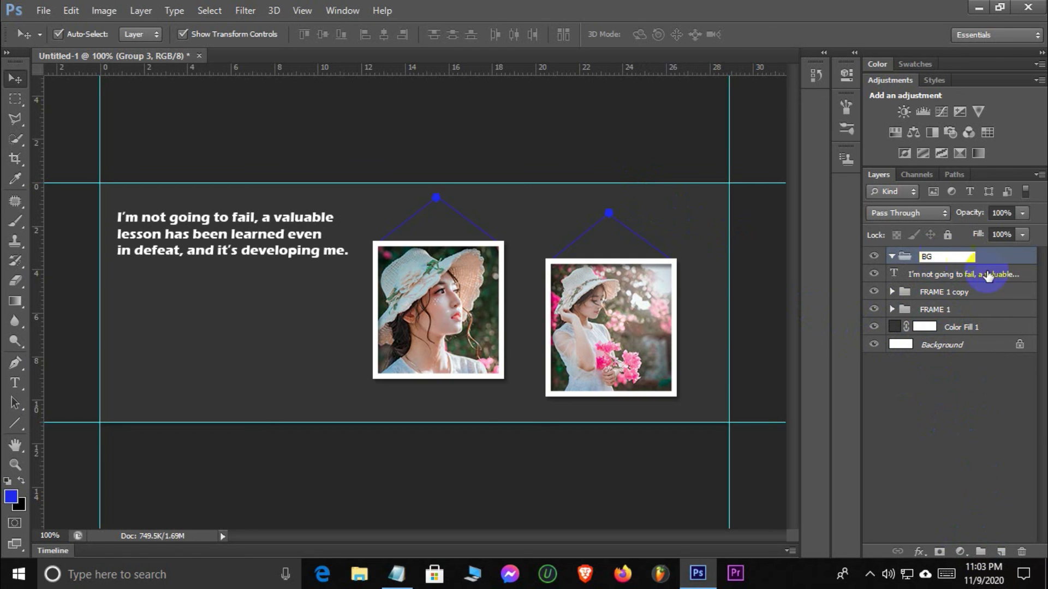
{"action": "left_click", "coordinate": [957, 434]}
{"action": "left_click_drag", "start_coordinate": [926, 294], "coordinate": [928, 346]}
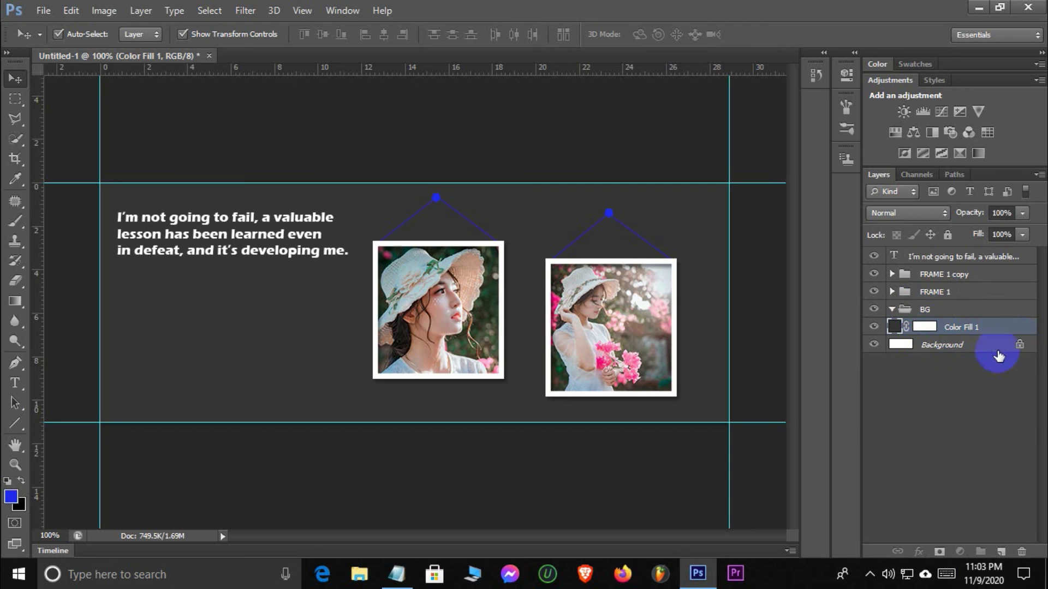
{"action": "double_click", "coordinate": [1018, 348]}
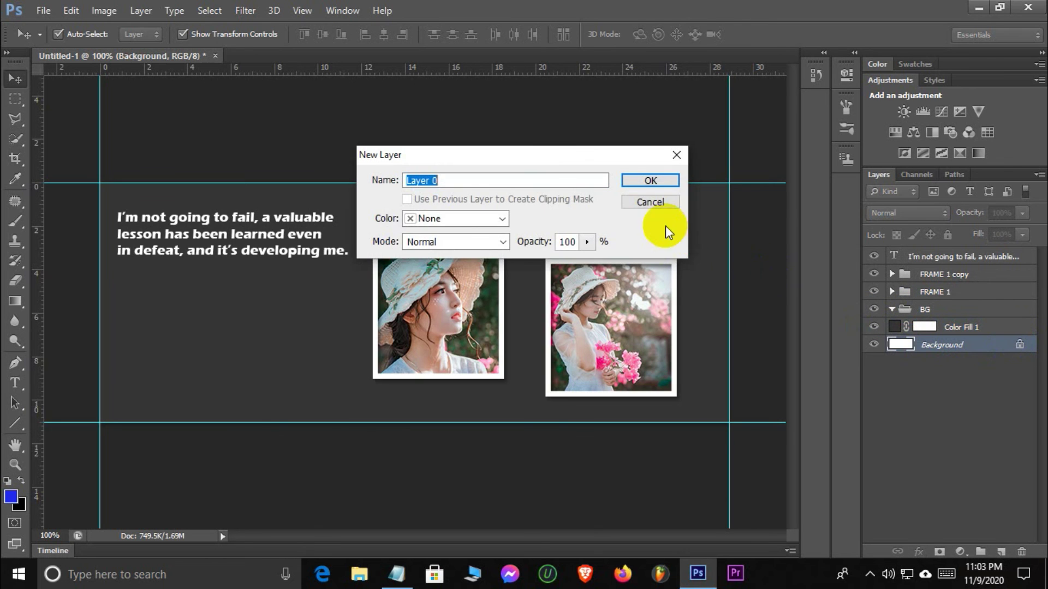
{"action": "left_click", "coordinate": [660, 206]}
{"action": "left_click", "coordinate": [1012, 423]}
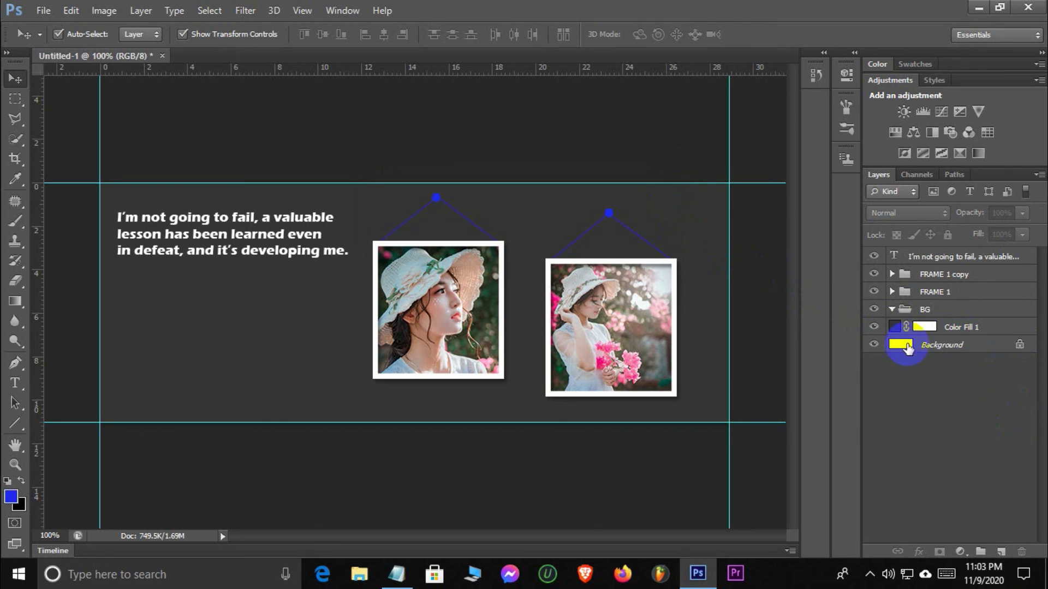
Place the Color Fill 1 layer inside the BG group, put its white layer mask on the group, and collapse the group.
{"action": "left_click", "coordinate": [898, 323]}
{"action": "mouse_move", "coordinate": [914, 319]}
{"action": "left_mouse_down"}
{"action": "mouse_move", "coordinate": [908, 309]}
{"action": "mouse_move", "coordinate": [898, 317]}
{"action": "mouse_move", "coordinate": [901, 338]}
{"action": "mouse_move", "coordinate": [904, 309]}
{"action": "left_mouse_up"}
{"action": "left_click", "coordinate": [892, 310]}
{"action": "left_click", "coordinate": [892, 309]}
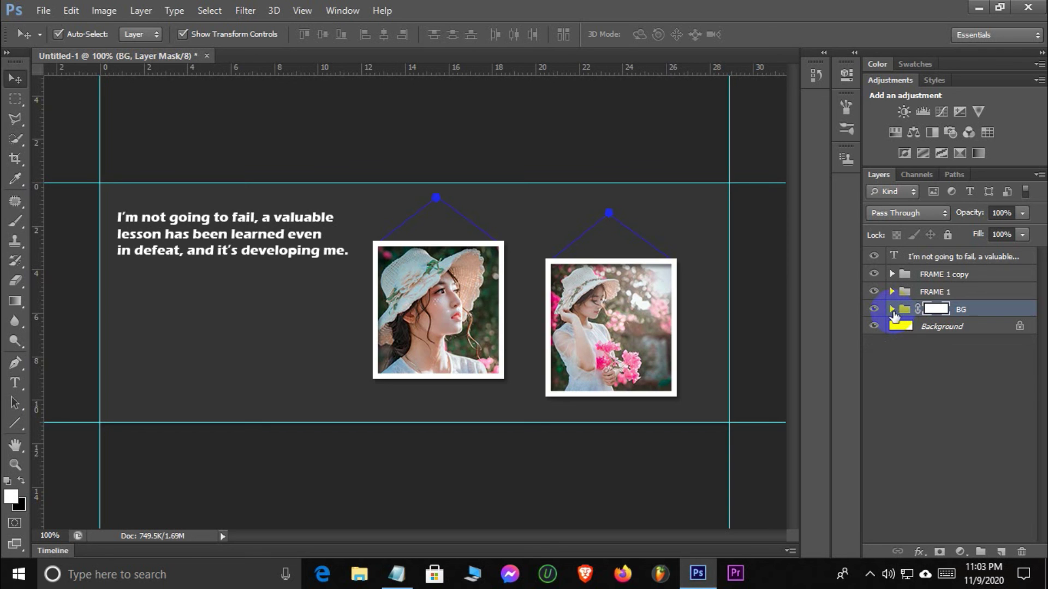
{"action": "left_click", "coordinate": [922, 400]}
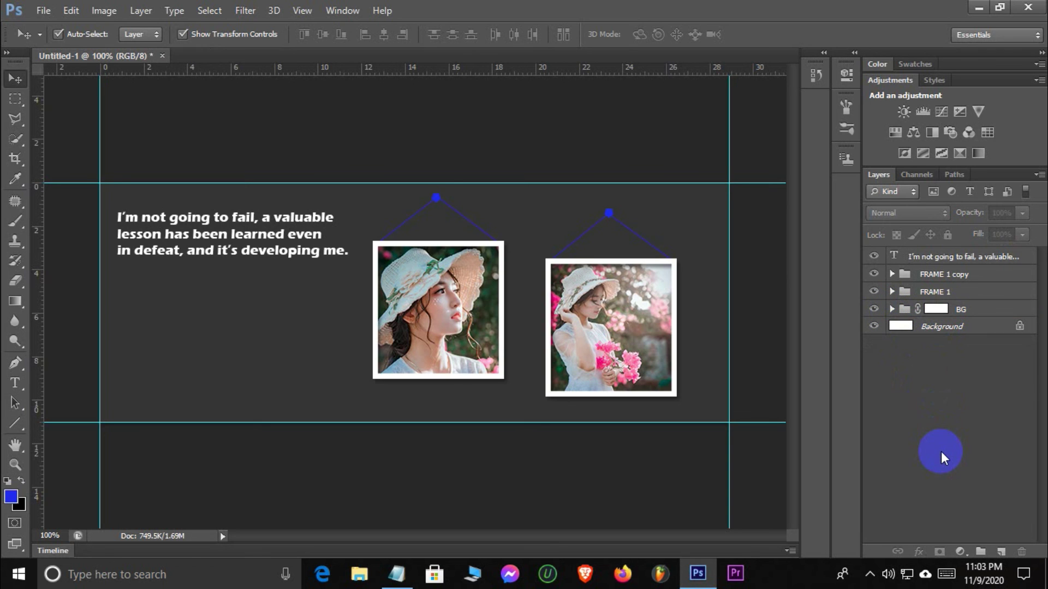
Add a Pattern Overlay effect to the BG group and set its opacity to 29%.
{"action": "left_click", "coordinate": [904, 311]}
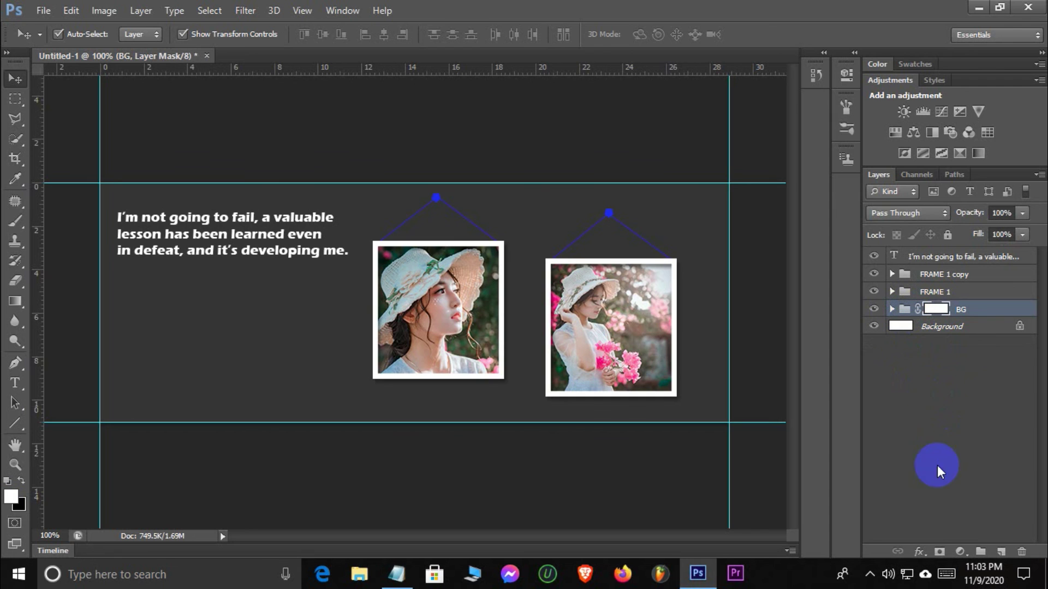
{"action": "left_click", "coordinate": [926, 547]}
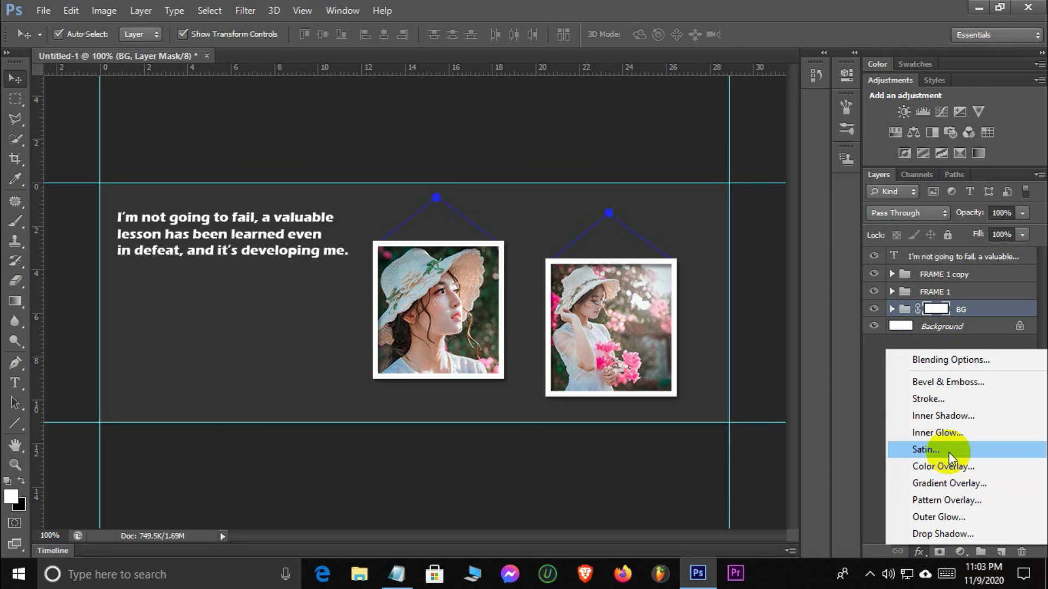
{"action": "left_click", "coordinate": [950, 499]}
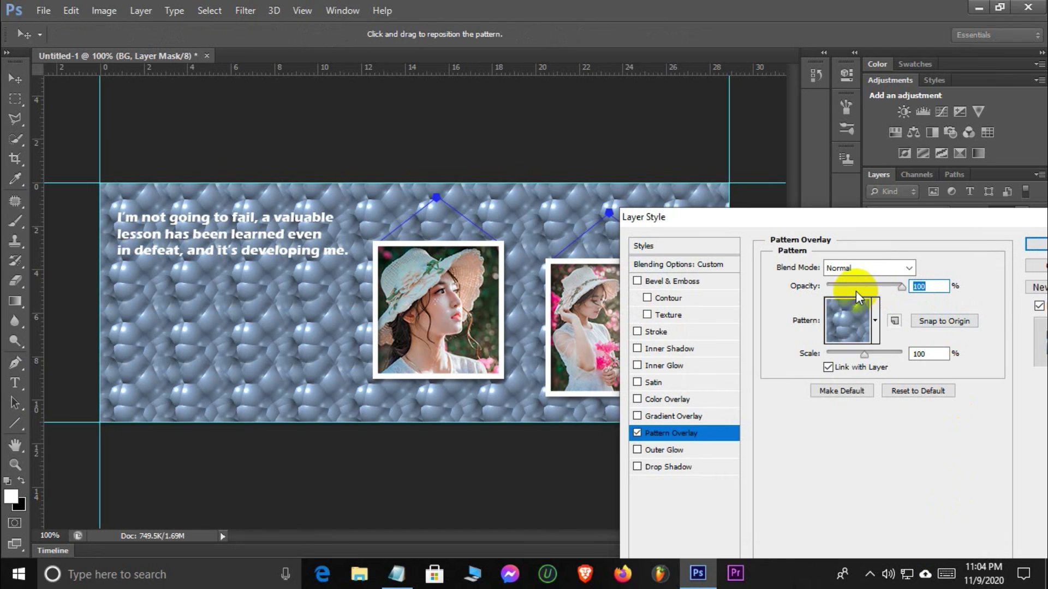
{"action": "left_click_drag", "start_coordinate": [901, 287], "coordinate": [848, 293]}
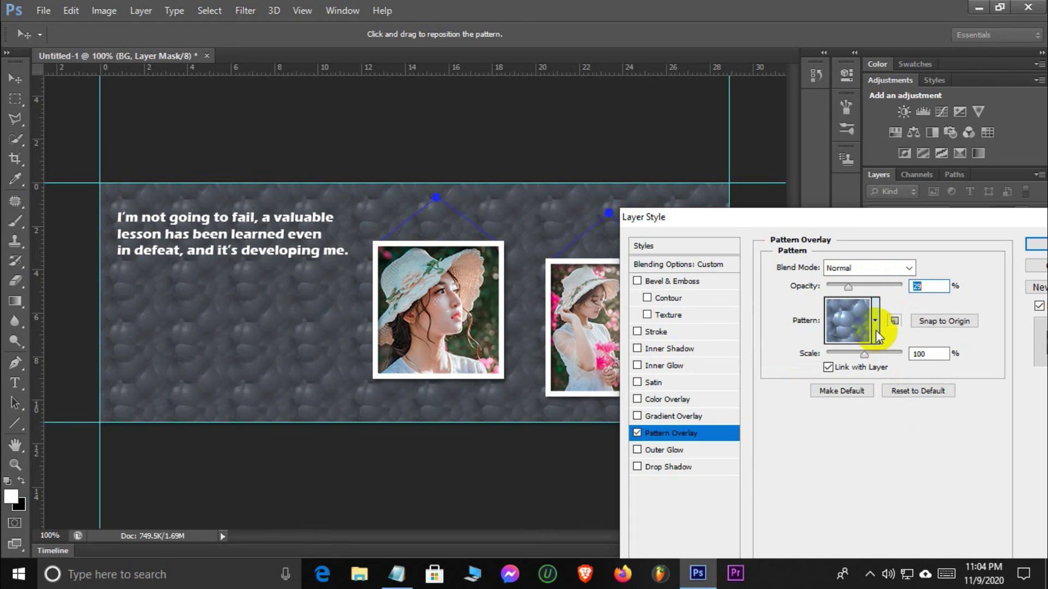
Try out various patterns for the BG overlay, such as the copper, denim blue, satin, cracked stone and brown-grey rock textures.
{"action": "left_click", "coordinate": [875, 328]}
{"action": "scroll", "coordinate": [854, 421], "scroll_direction": "down", "scroll_amount": 2}
{"action": "scroll", "coordinate": [855, 421], "scroll_direction": "down", "scroll_amount": 8}
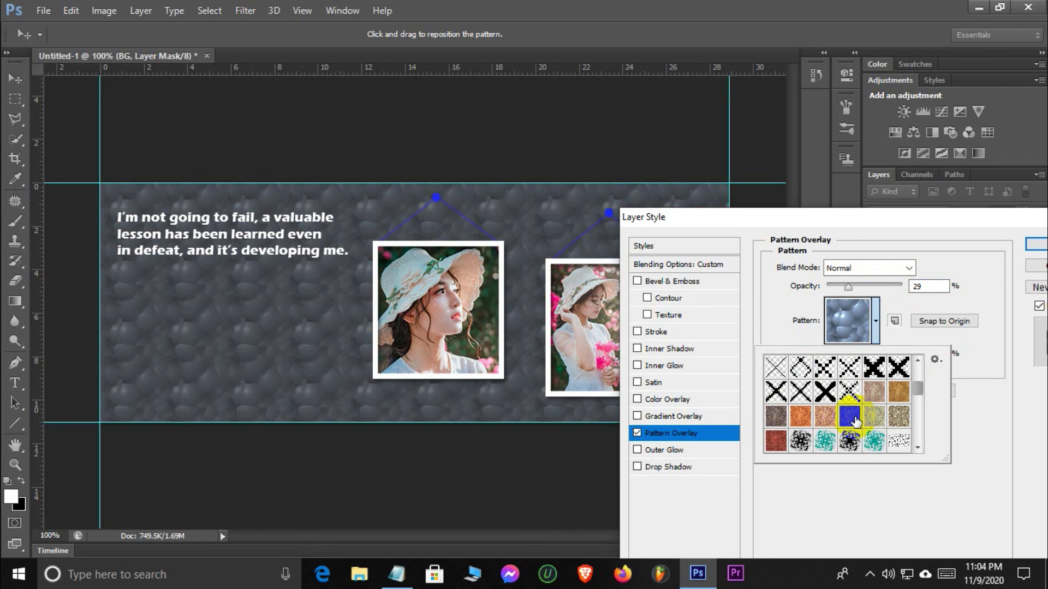
{"action": "scroll", "coordinate": [855, 422], "scroll_direction": "down", "scroll_amount": 3}
{"action": "left_click", "coordinate": [824, 368]}
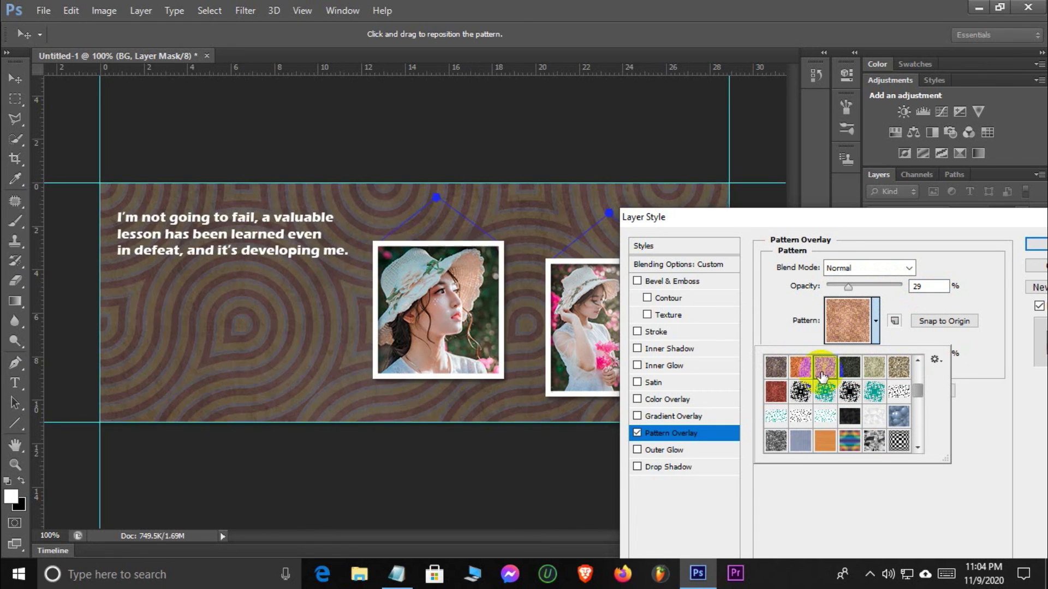
{"action": "left_click", "coordinate": [799, 375]}
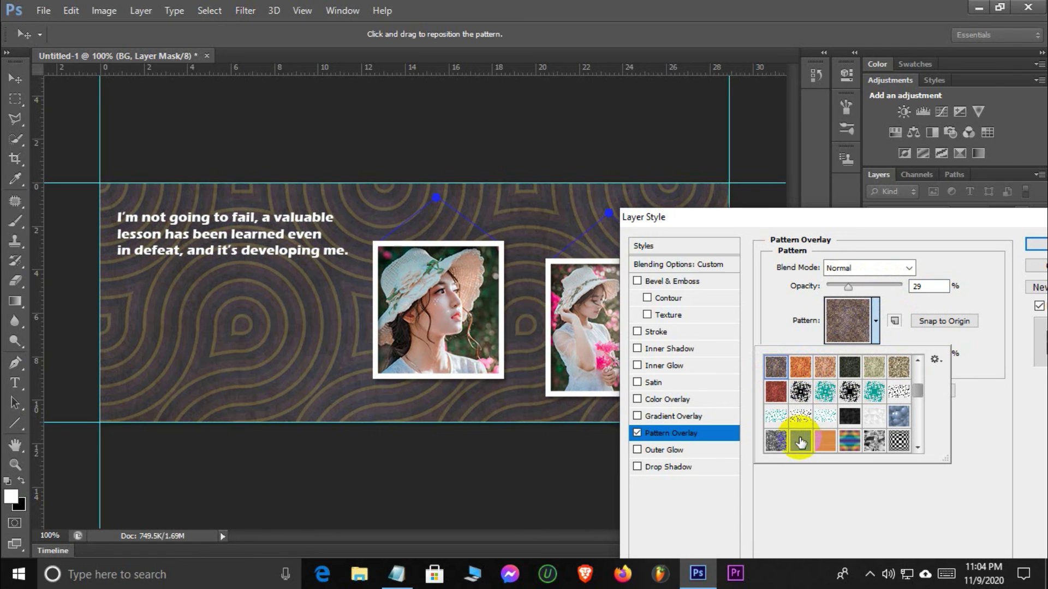
{"action": "left_click", "coordinate": [800, 442]}
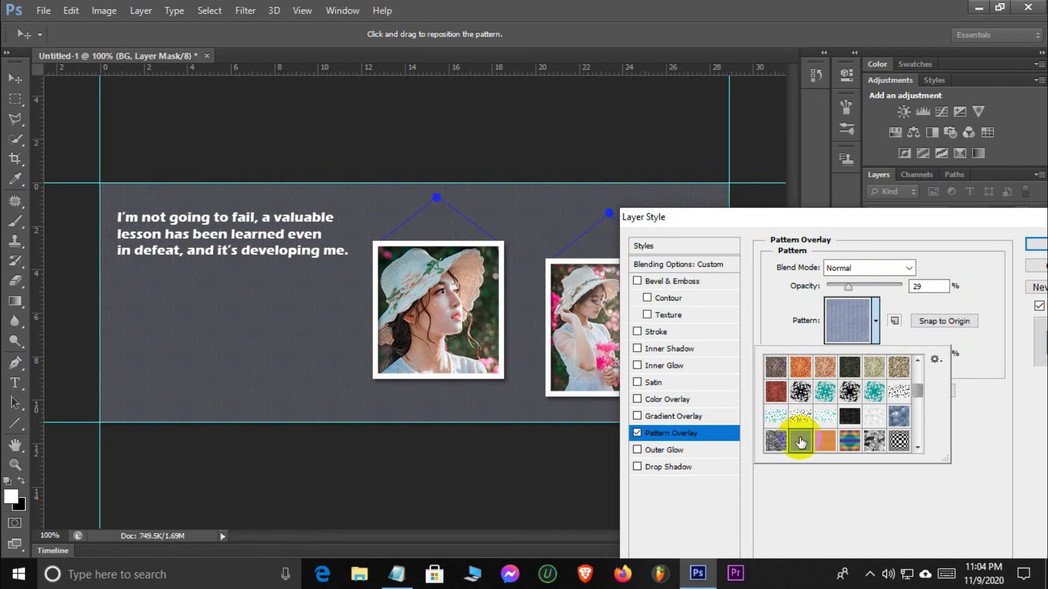
{"action": "left_click", "coordinate": [848, 443]}
{"action": "left_click", "coordinate": [872, 443]}
{"action": "scroll", "coordinate": [873, 443], "scroll_direction": "down", "scroll_amount": 1}
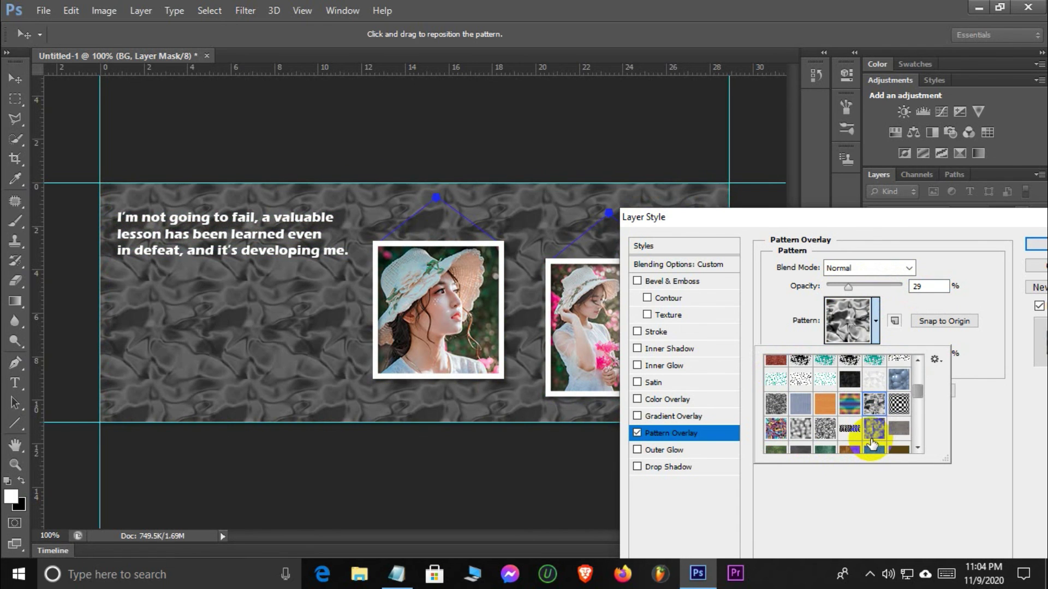
{"action": "left_click", "coordinate": [872, 440]}
{"action": "left_click", "coordinate": [902, 438]}
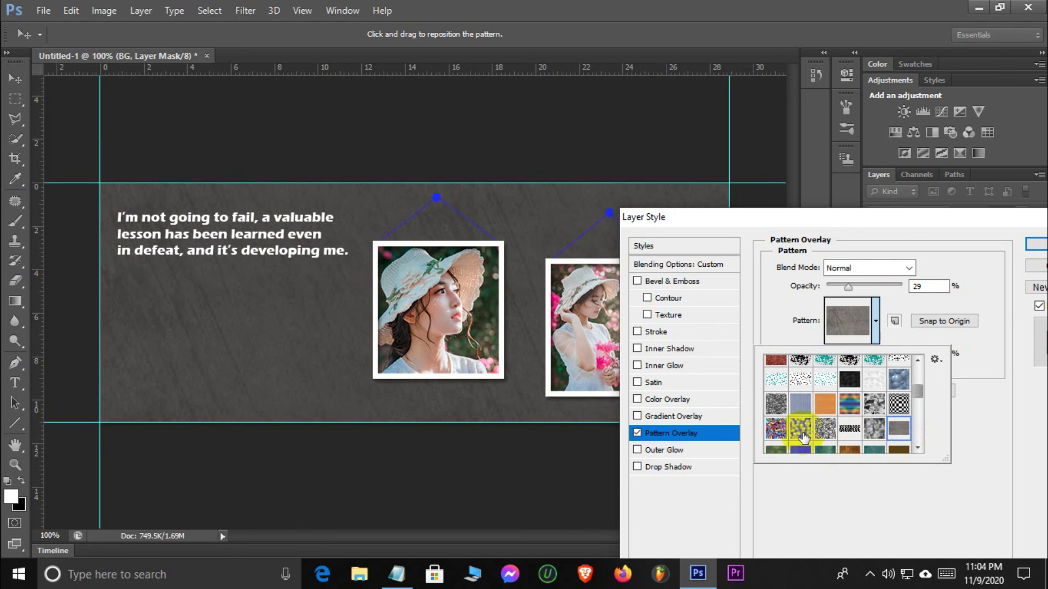
{"action": "left_click", "coordinate": [784, 433]}
{"action": "left_click", "coordinate": [826, 430]}
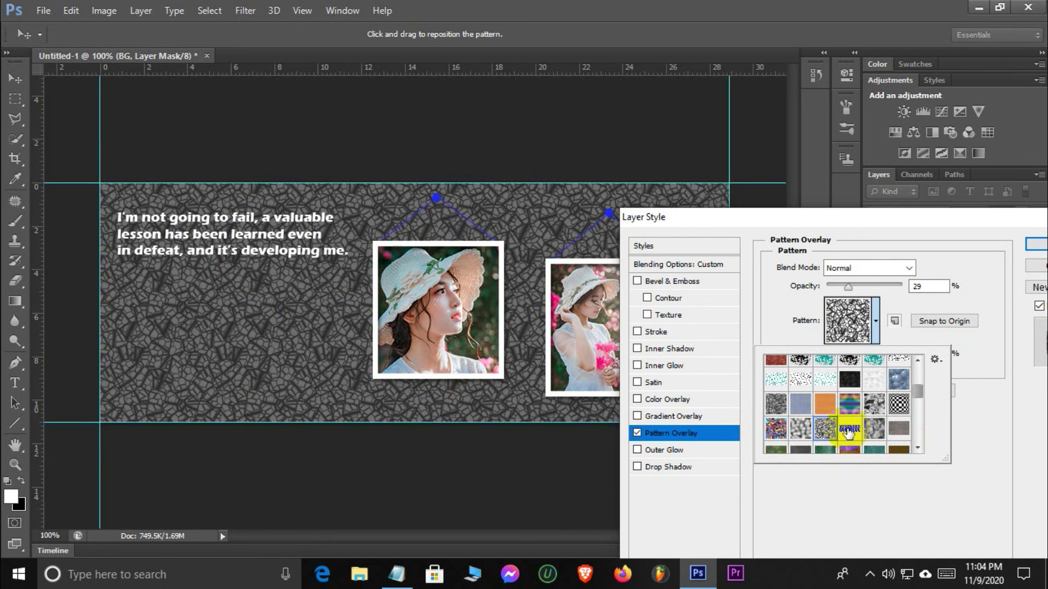
{"action": "left_click", "coordinate": [849, 431]}
{"action": "left_click", "coordinate": [899, 429]}
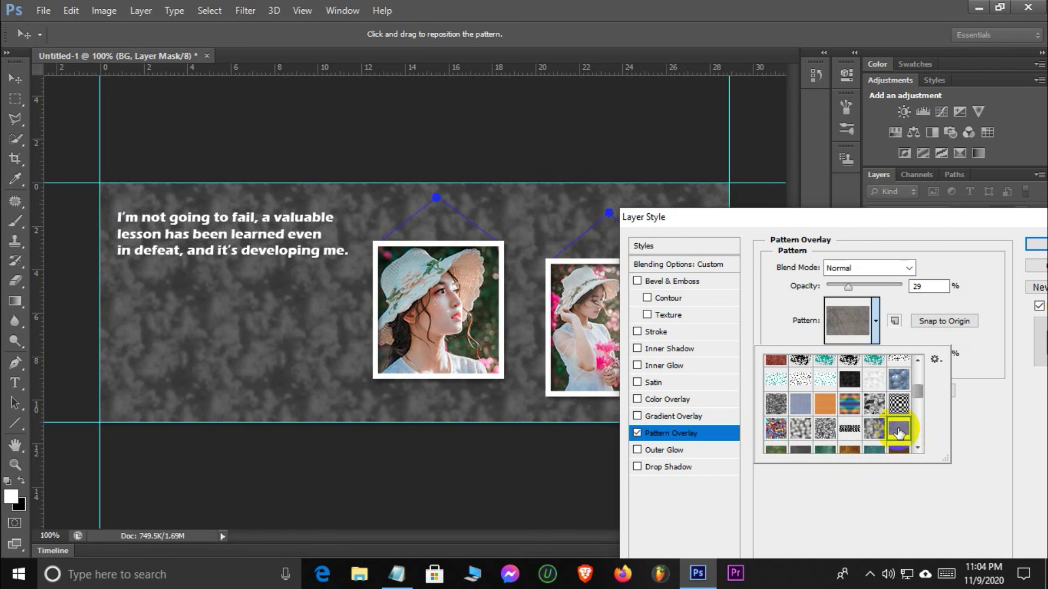
Compare the darker coloured textures for the overlay and choose the dark grey stone pattern.
{"action": "scroll", "coordinate": [899, 433], "scroll_direction": "down", "scroll_amount": 1}
{"action": "left_click", "coordinate": [898, 440]}
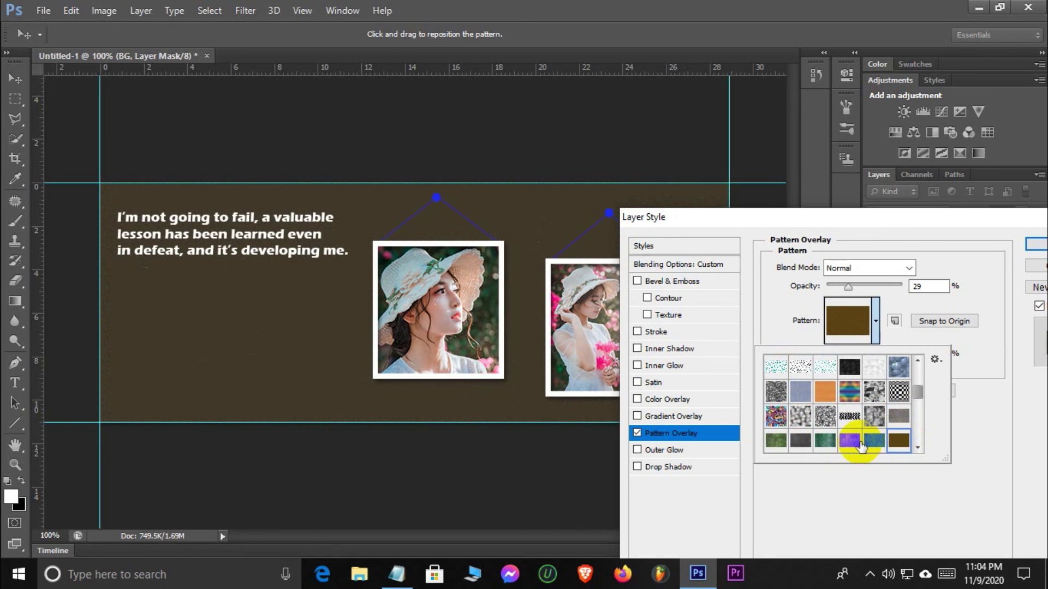
{"action": "left_click", "coordinate": [872, 441]}
{"action": "left_click", "coordinate": [821, 447]}
{"action": "left_click", "coordinate": [798, 445]}
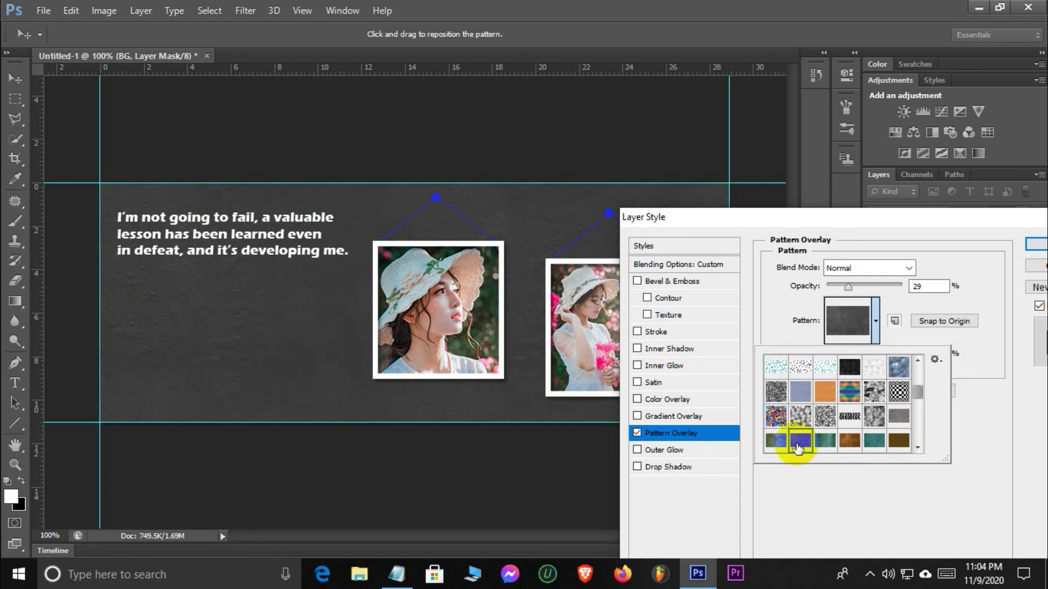
Set the stone Pattern Overlay's opacity to roughly 20% while viewing the whole banner, and apply the layer style.
{"action": "left_click", "coordinate": [982, 411]}
{"action": "left_click_drag", "start_coordinate": [884, 218], "coordinate": [973, 306]}
{"action": "mouse_move", "coordinate": [935, 375]}
{"action": "left_mouse_down"}
{"action": "mouse_move", "coordinate": [954, 379]}
{"action": "mouse_move", "coordinate": [925, 380]}
{"action": "left_mouse_up"}
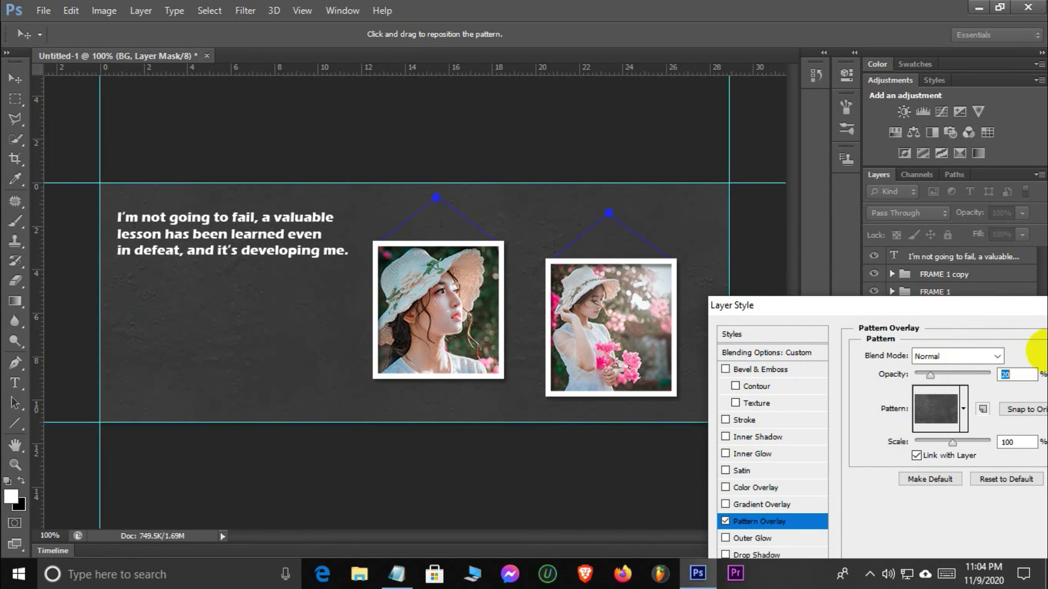
{"action": "left_click_drag", "start_coordinate": [862, 308], "coordinate": [792, 292]}
{"action": "left_click_drag", "start_coordinate": [858, 361], "coordinate": [864, 362]}
{"action": "left_click_drag", "start_coordinate": [909, 299], "coordinate": [709, 299]}
{"action": "left_click", "coordinate": [880, 317]}
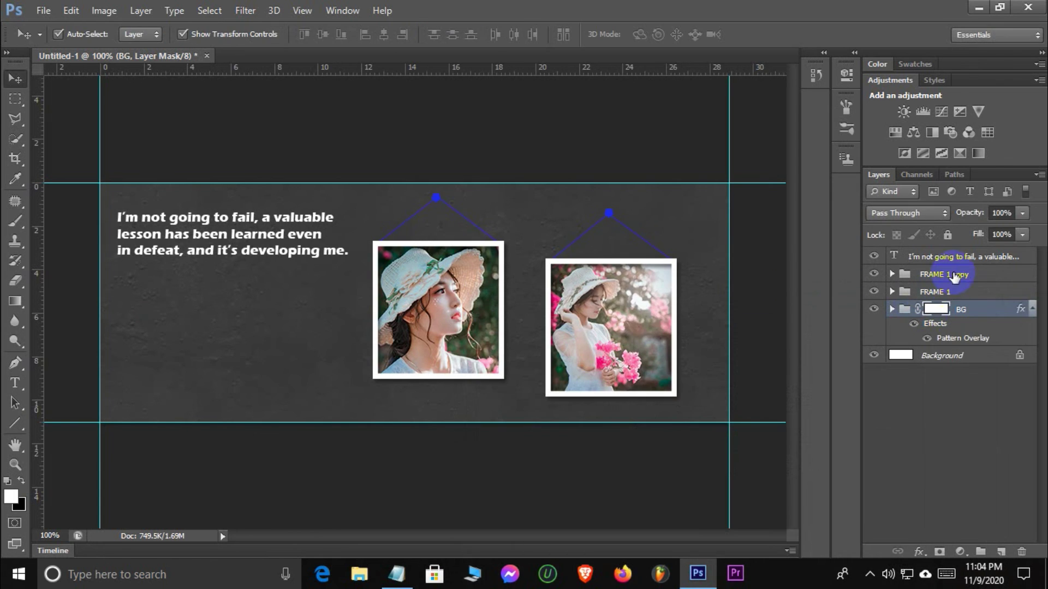
Set the fill of the quote's text layer to 75%, and deselect the layer.
{"action": "left_click", "coordinate": [957, 262]}
{"action": "left_click", "coordinate": [1022, 235]}
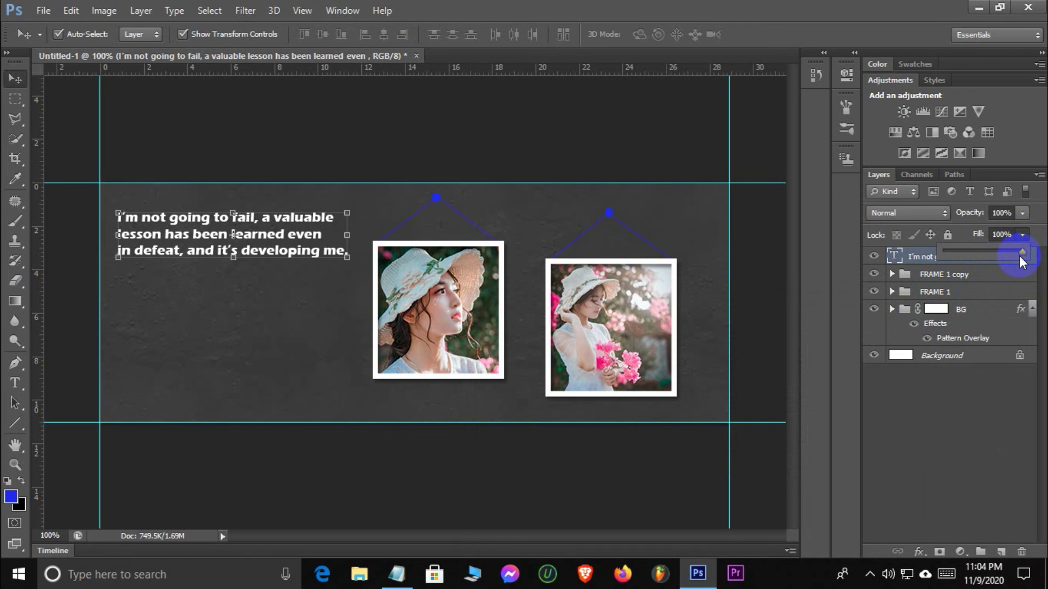
{"action": "mouse_move", "coordinate": [1001, 253]}
{"action": "left_mouse_down"}
{"action": "mouse_move", "coordinate": [1034, 256]}
{"action": "mouse_move", "coordinate": [1003, 254]}
{"action": "left_mouse_up"}
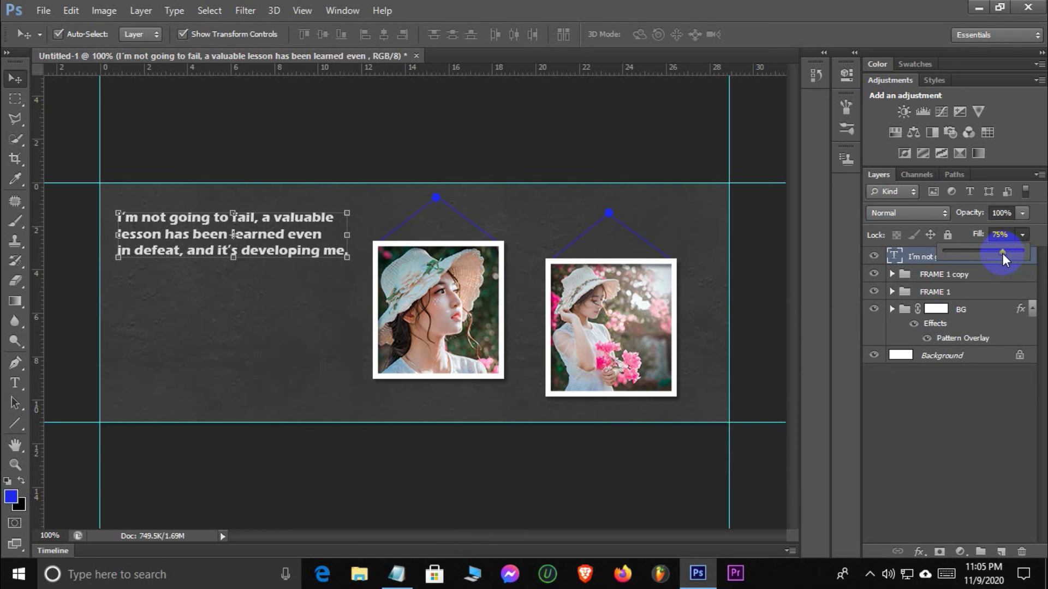
{"action": "left_click", "coordinate": [974, 421]}
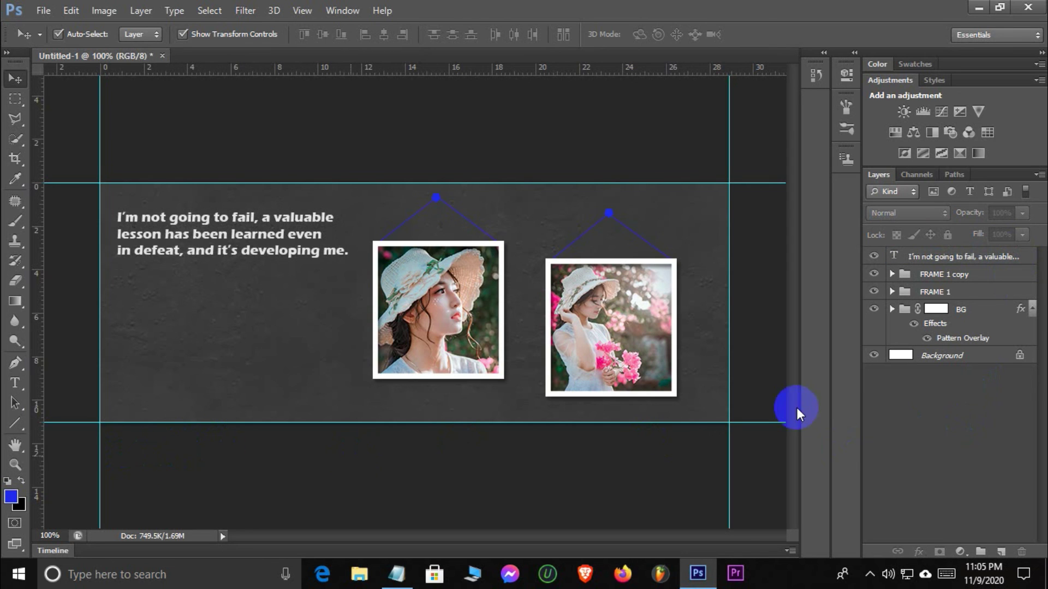
Remove the four guides along the banner's edges from the canvas.
{"action": "left_click_drag", "start_coordinate": [99, 447], "coordinate": [3, 426]}
{"action": "left_click_drag", "start_coordinate": [66, 423], "coordinate": [166, 40]}
{"action": "left_click_drag", "start_coordinate": [103, 180], "coordinate": [171, 38]}
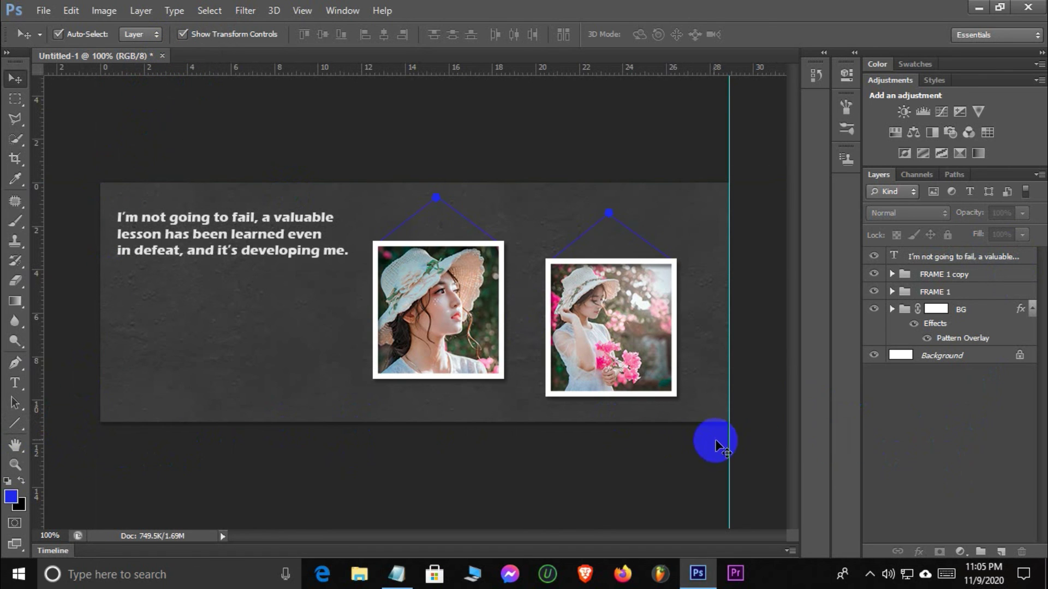
{"action": "left_click_drag", "start_coordinate": [727, 448], "coordinate": [5, 295]}
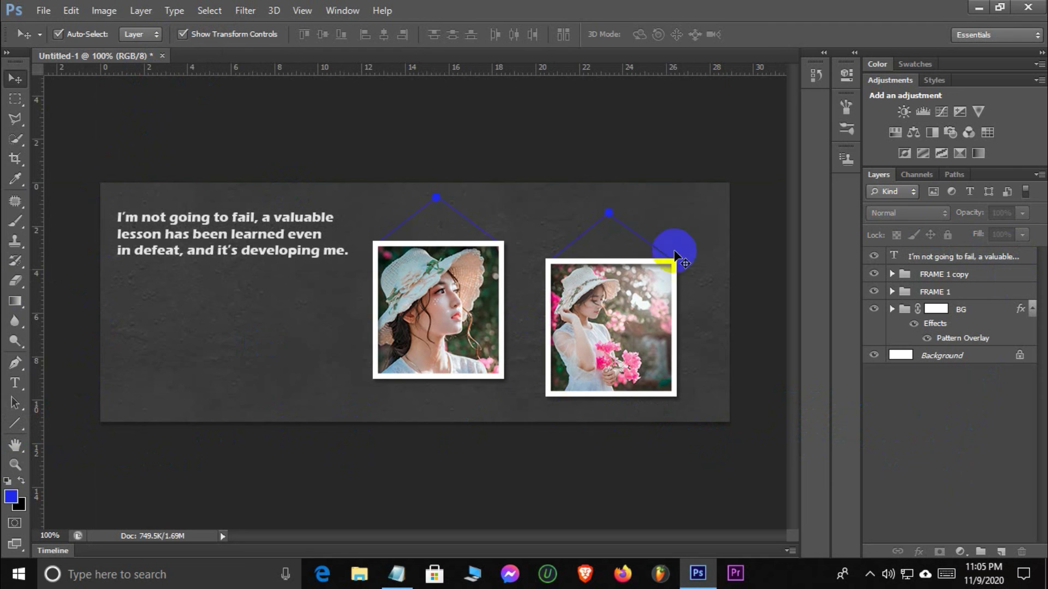
Try to save the banner in the YERE folder under the name "FB COVER" in JPEG format.
{"action": "left_click", "coordinate": [42, 12]}
{"action": "left_click", "coordinate": [83, 191]}
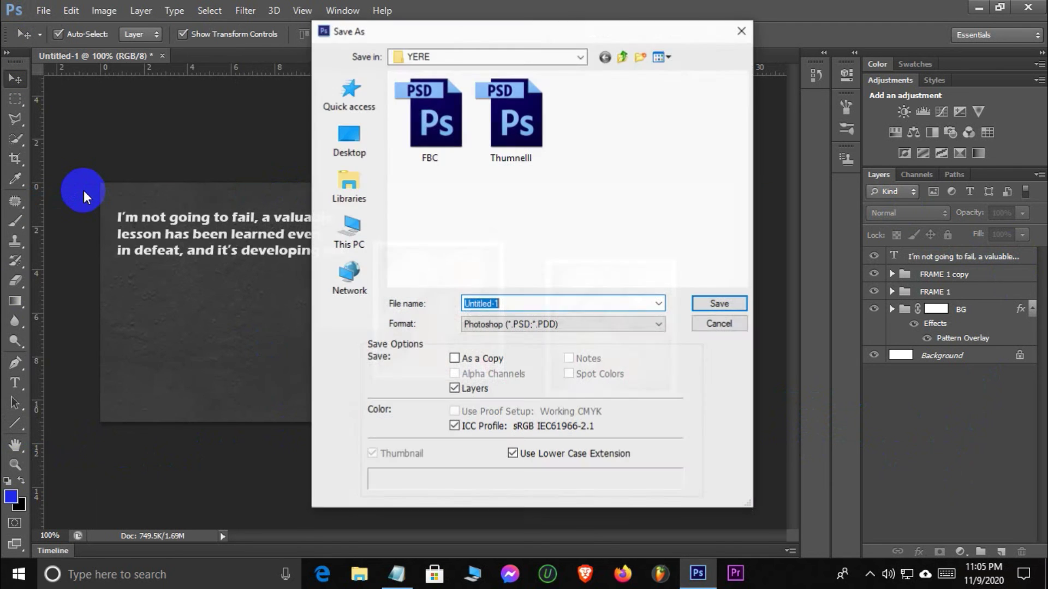
{"action": "key", "text": "BackSpace"}
{"action": "type", "text": "fb"}
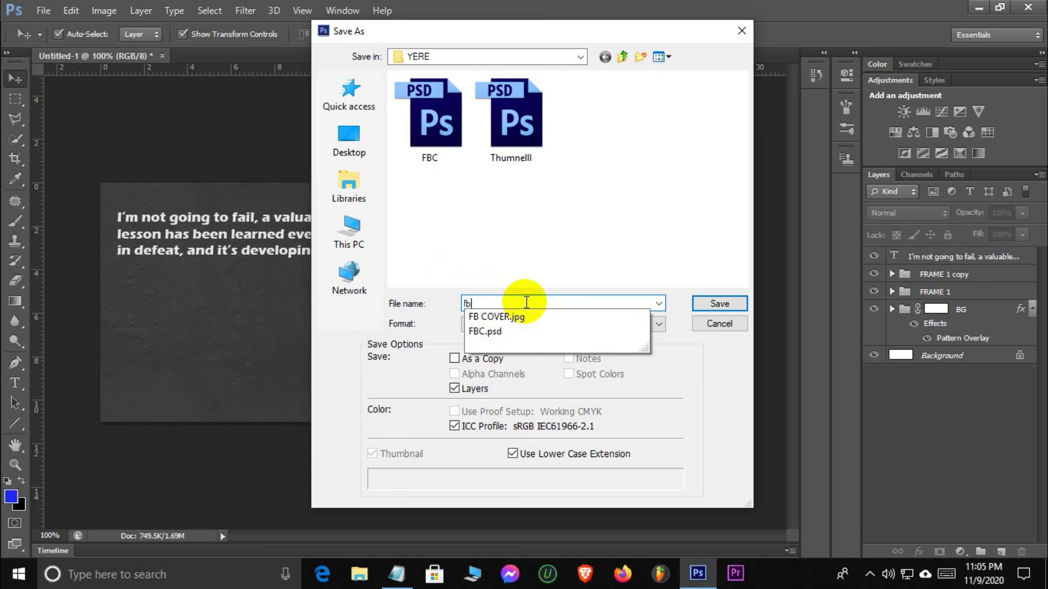
{"action": "key", "text": "BackSpace"}
{"action": "key", "text": "BackSpace"}
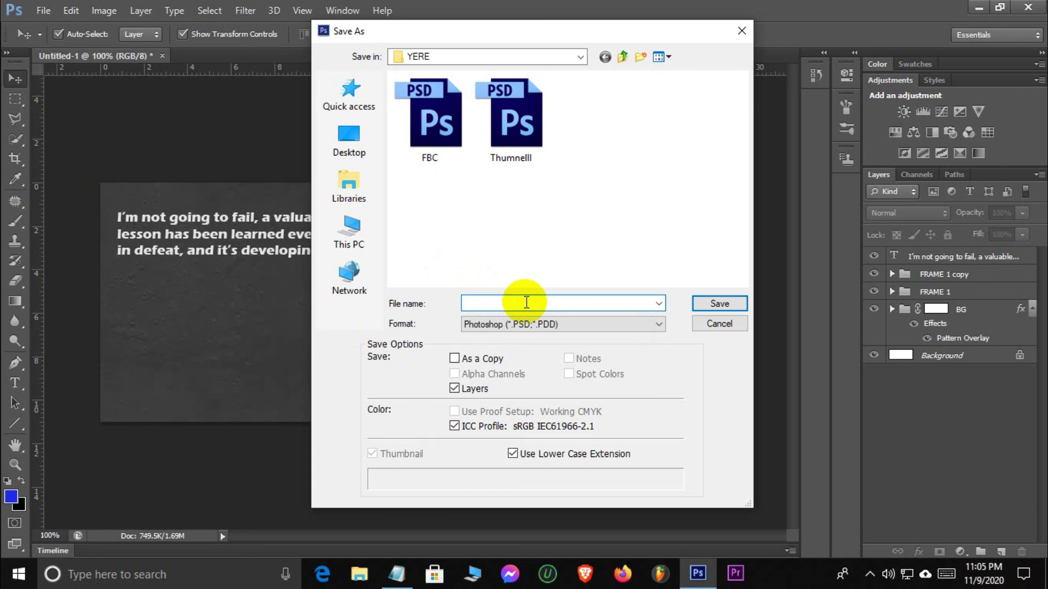
{"action": "type", "text": "FB COVER"}
{"action": "left_click", "coordinate": [571, 217]}
{"action": "left_click", "coordinate": [548, 324]}
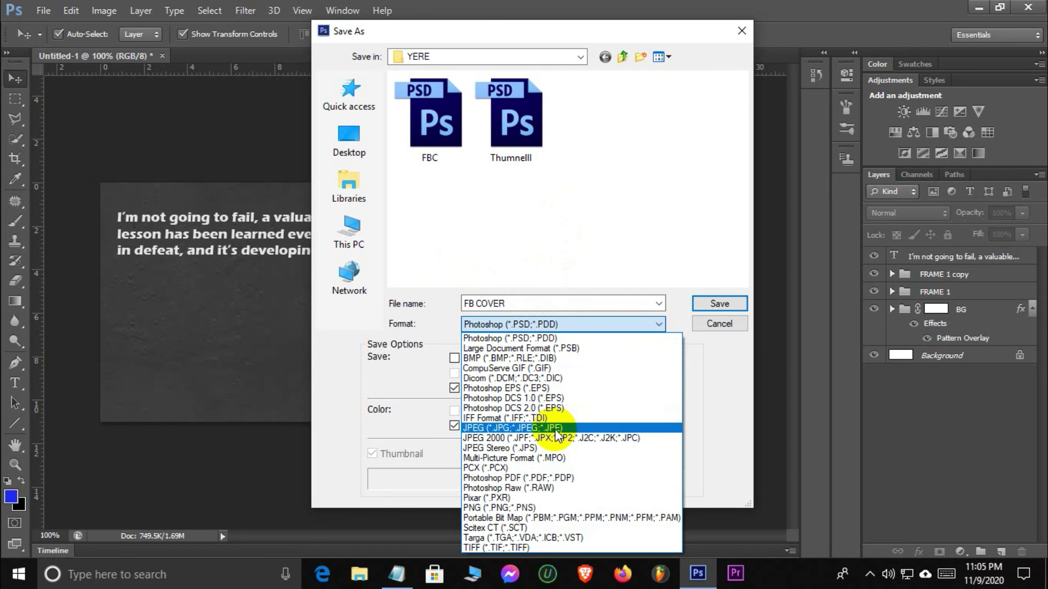
{"action": "left_click", "coordinate": [556, 428]}
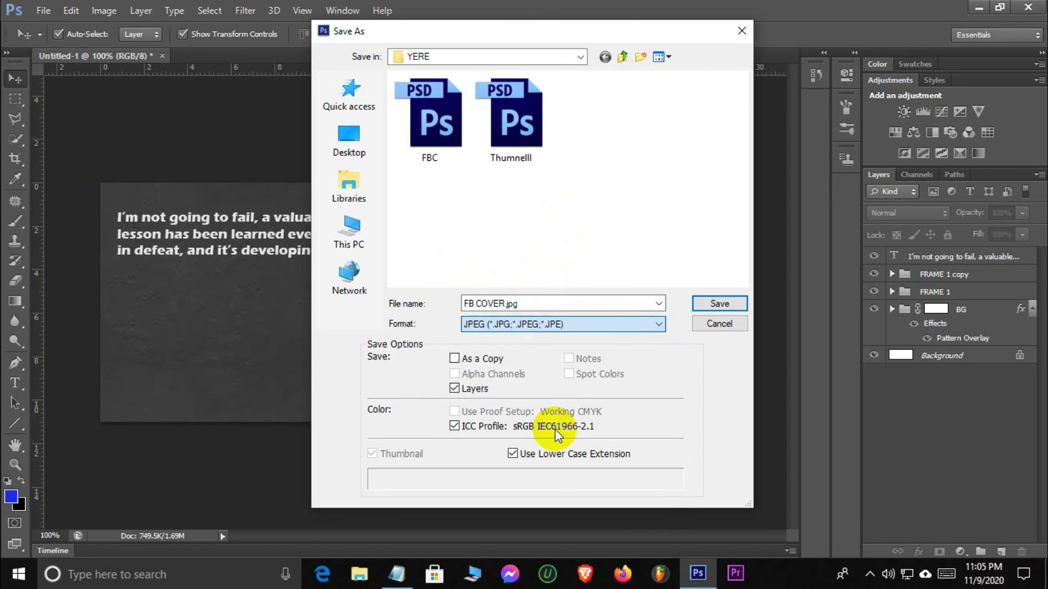
{"action": "left_click", "coordinate": [712, 304]}
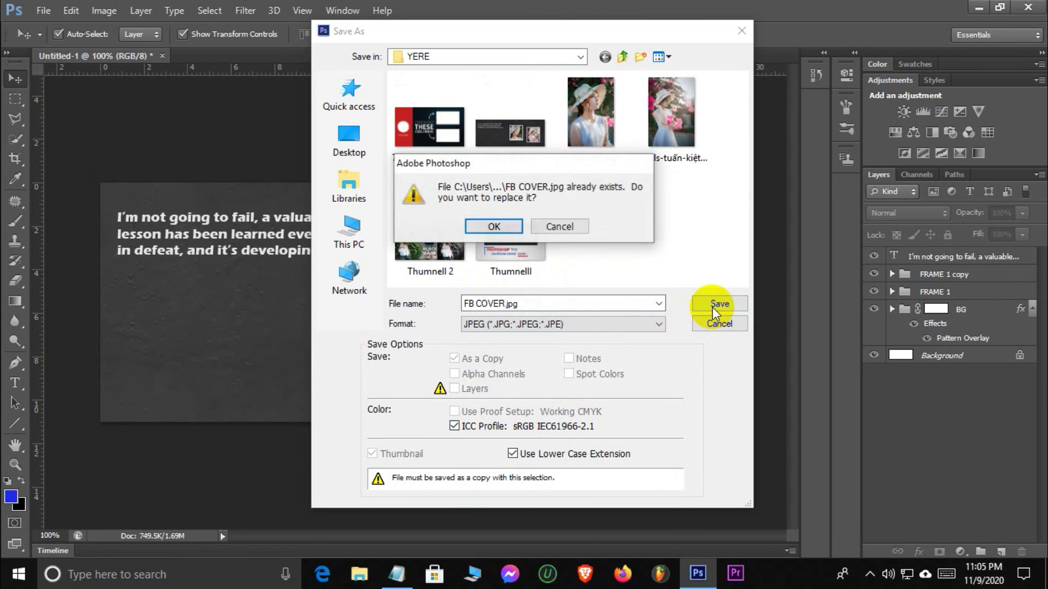
Decline replacing the existing FB COVER.jpg, edit the file name, and save the banner as a JPEG.
{"action": "left_click", "coordinate": [551, 225]}
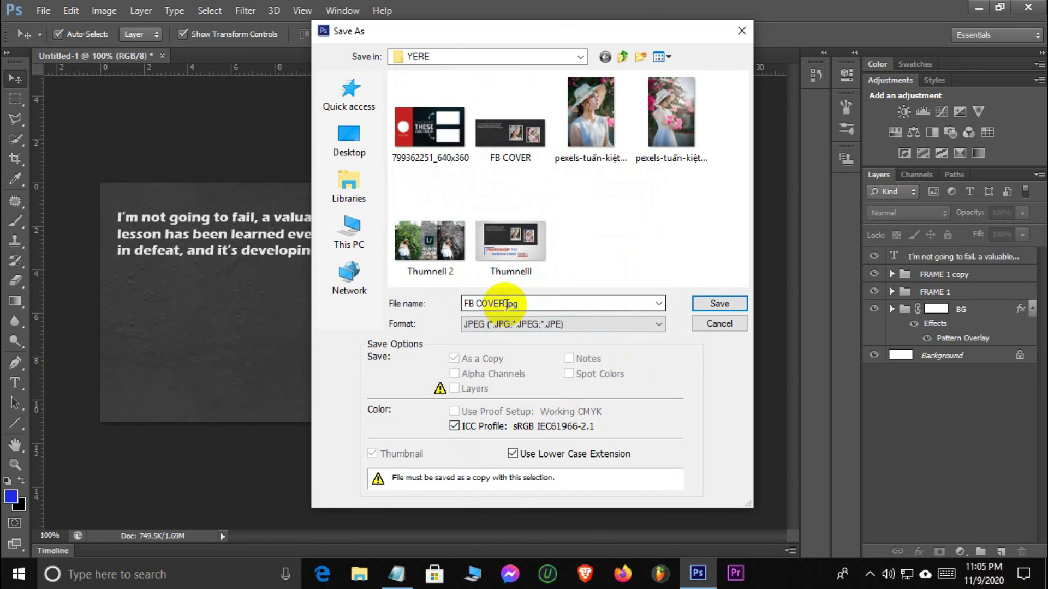
{"action": "double_click", "coordinate": [506, 304]}
{"action": "left_click", "coordinate": [506, 304]}
{"action": "left_click", "coordinate": [705, 304]}
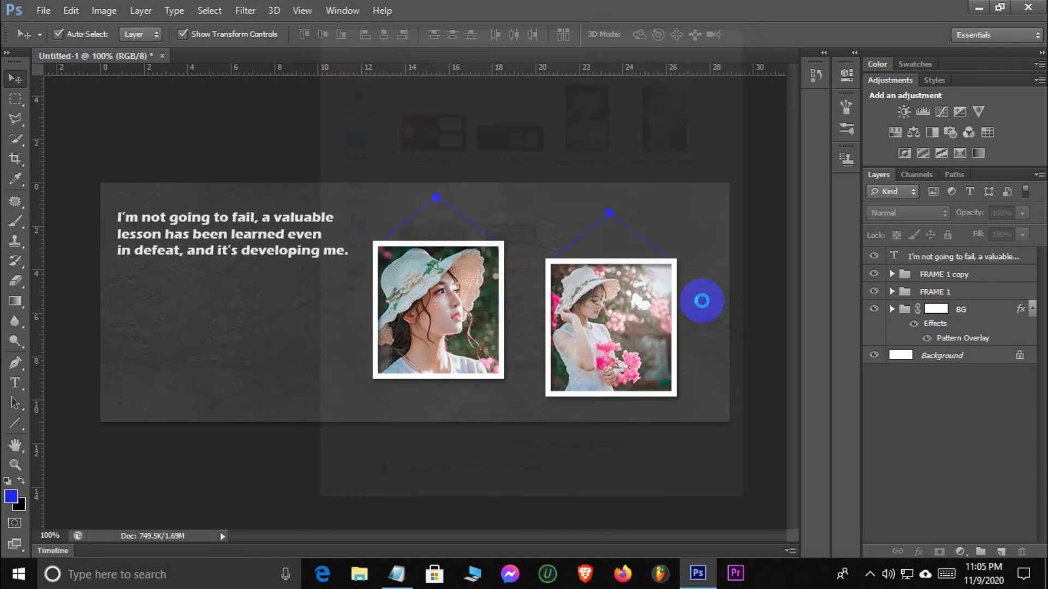
{"action": "left_click", "coordinate": [620, 144]}
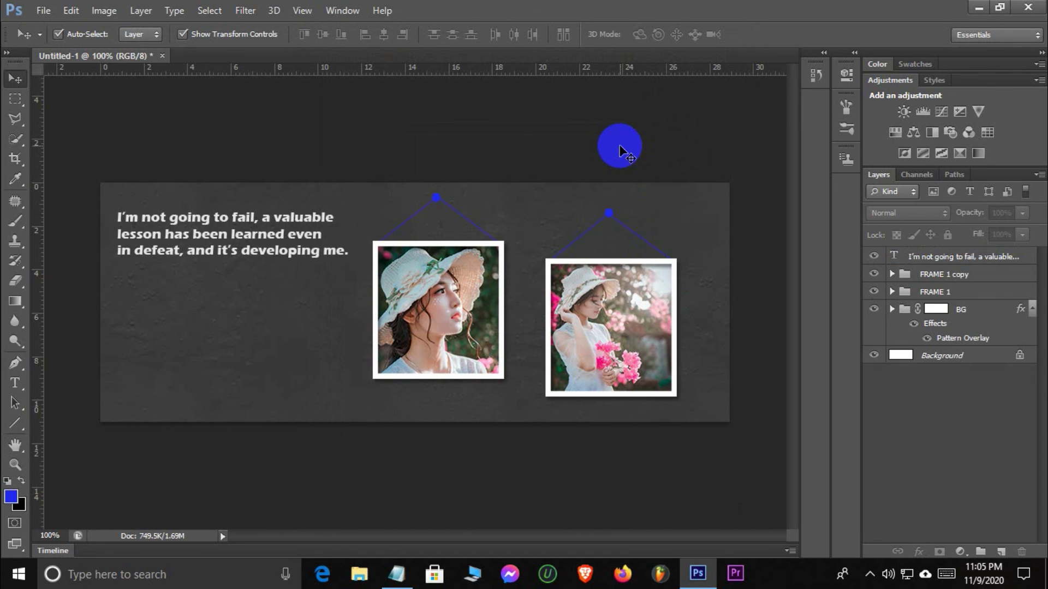